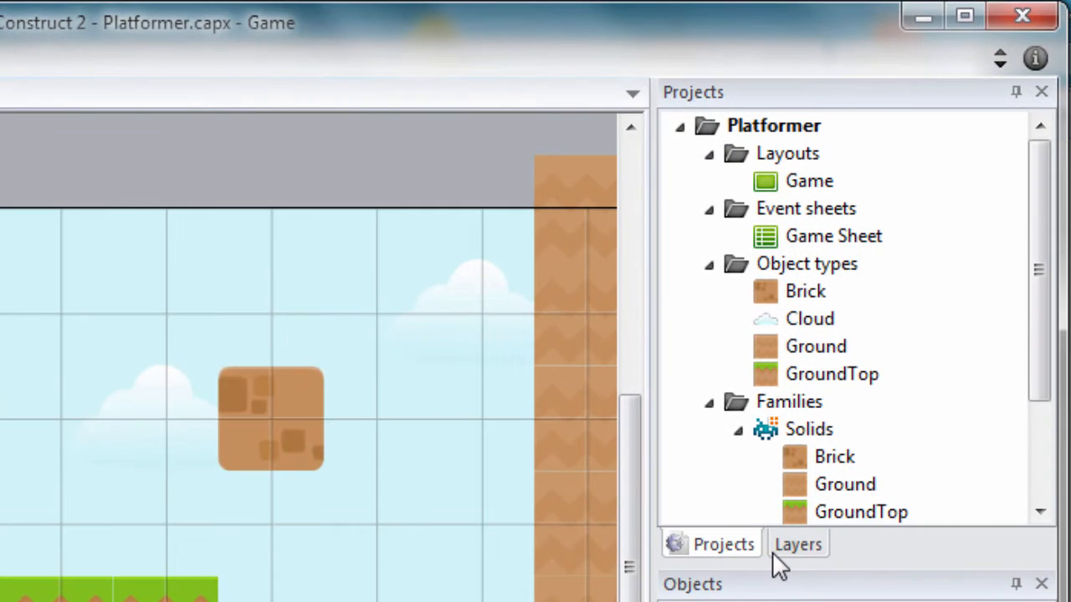
# Make Content the active layer and return to the project tree.
pyautogui.click(878, 377)
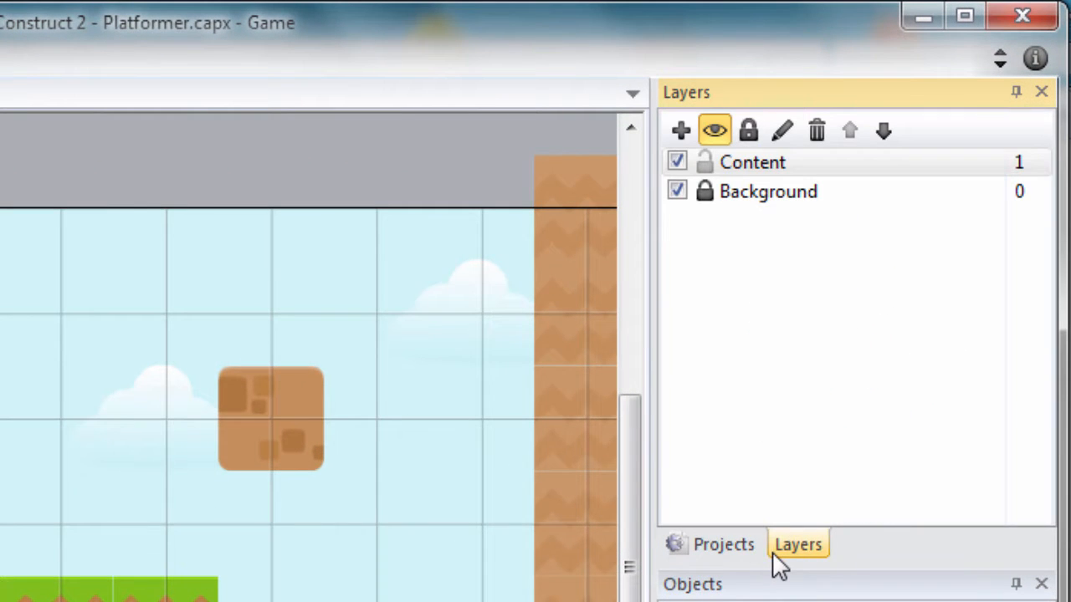
pyautogui.click(760, 164)
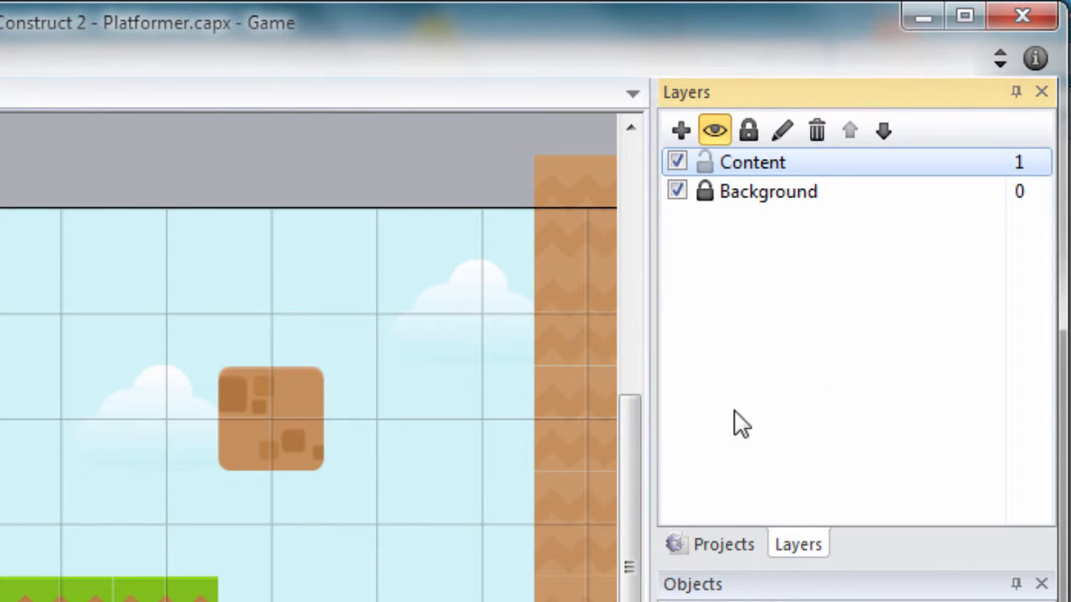
pyautogui.click(717, 542)
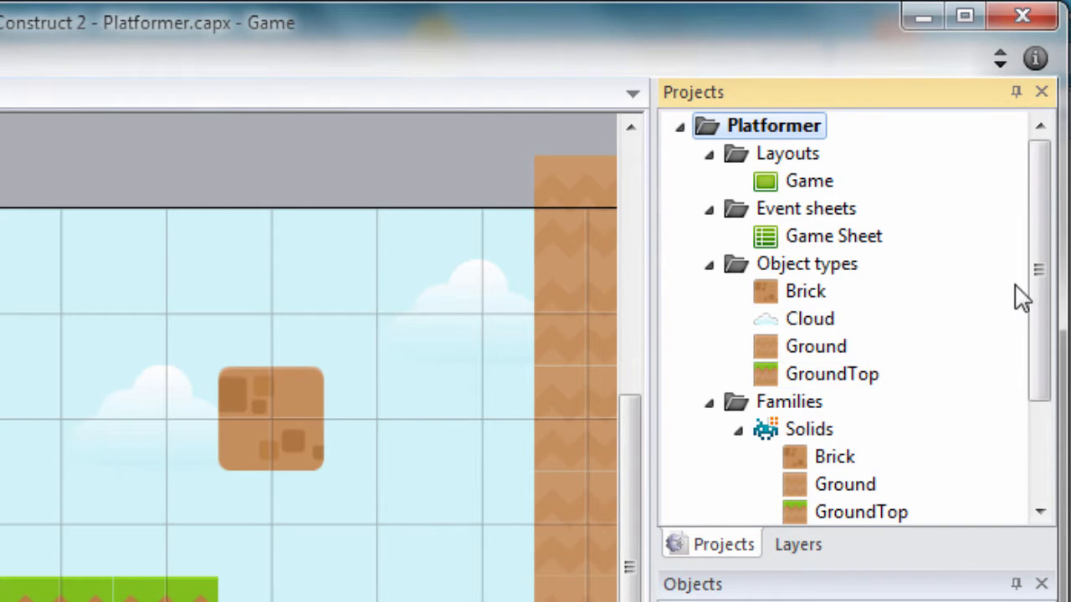
# Insert a new Sprite object type named Alien and place it above the ground to the left of the raised grass block.
pyautogui.moveTo(1040, 277)
pyautogui.mouseDown()
pyautogui.moveTo(1037, 385)
pyautogui.moveTo(1037, 292)
pyautogui.mouseUp()
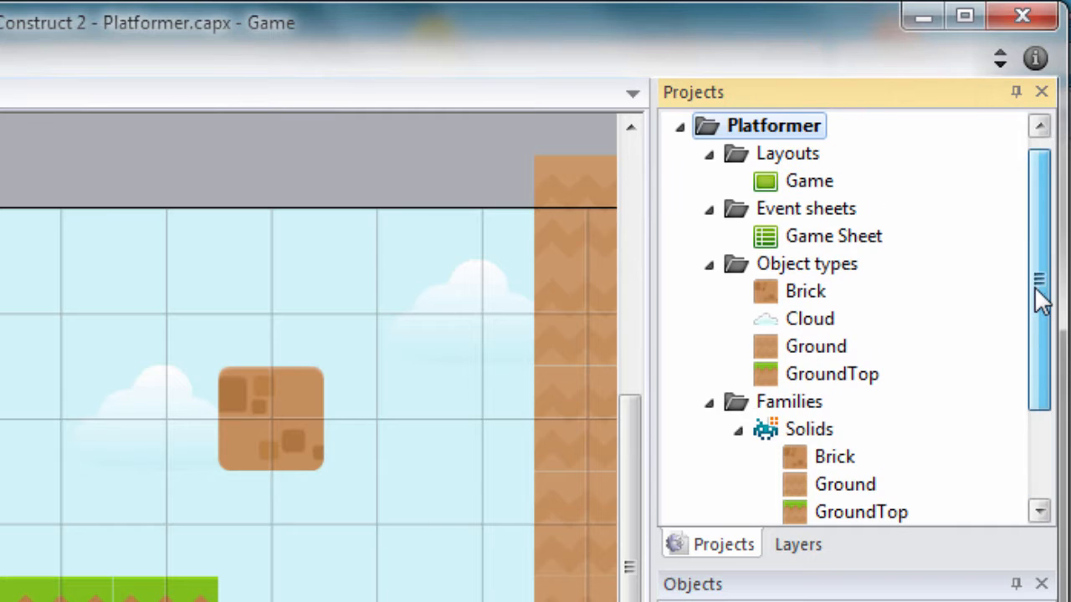
pyautogui.rightClick(841, 279)
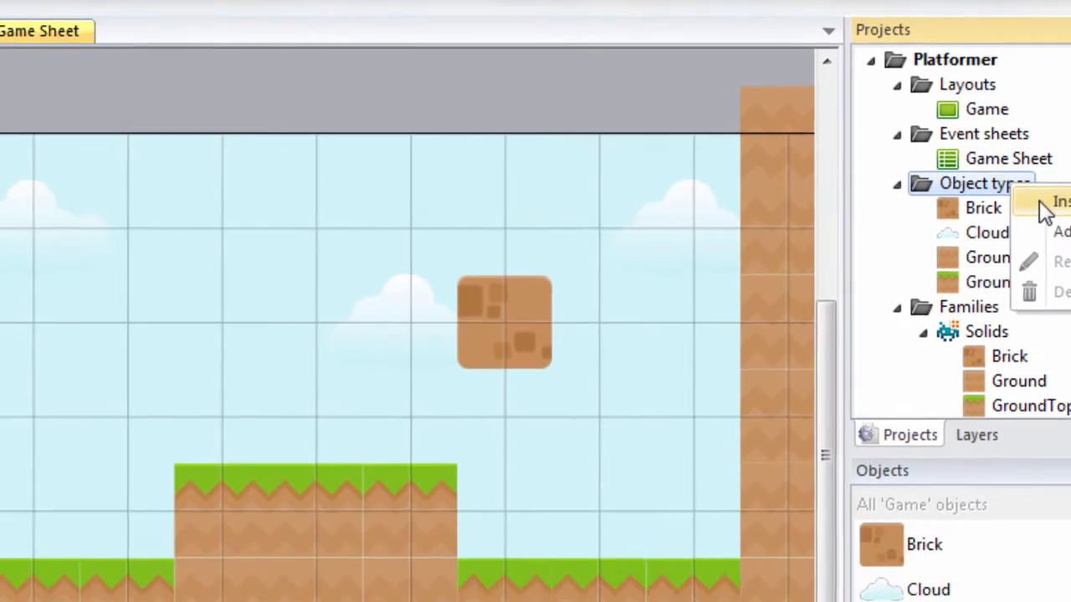
pyautogui.click(895, 283)
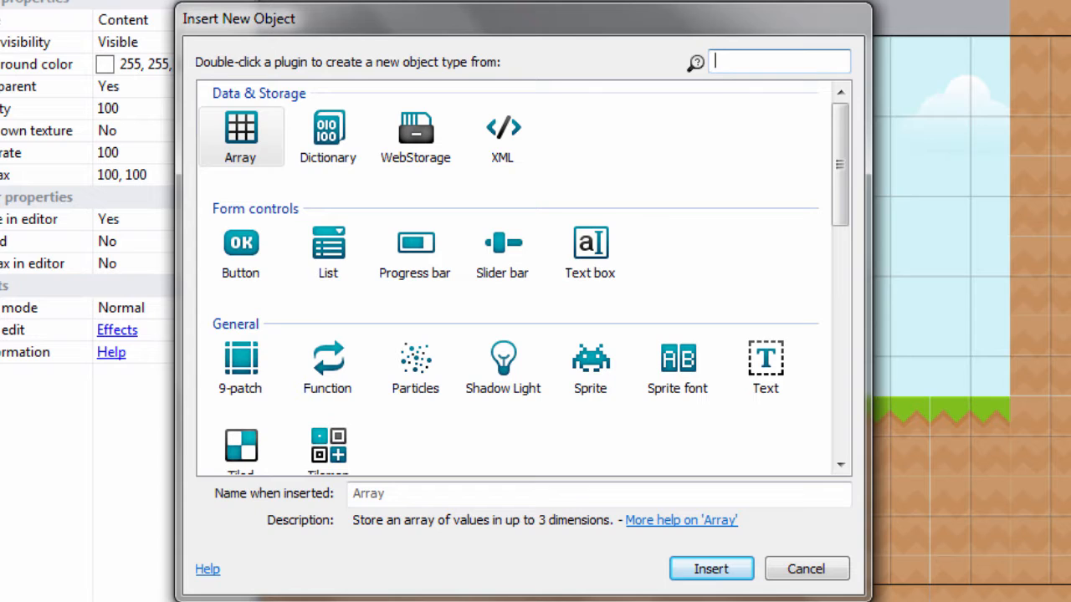
pyautogui.click(577, 368)
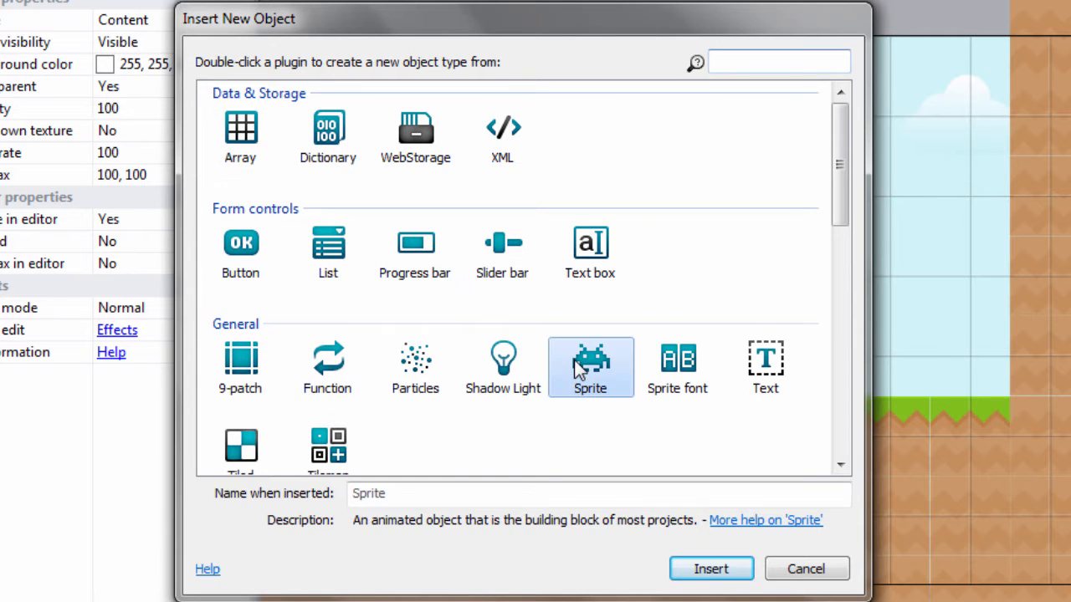
pyautogui.click(436, 492)
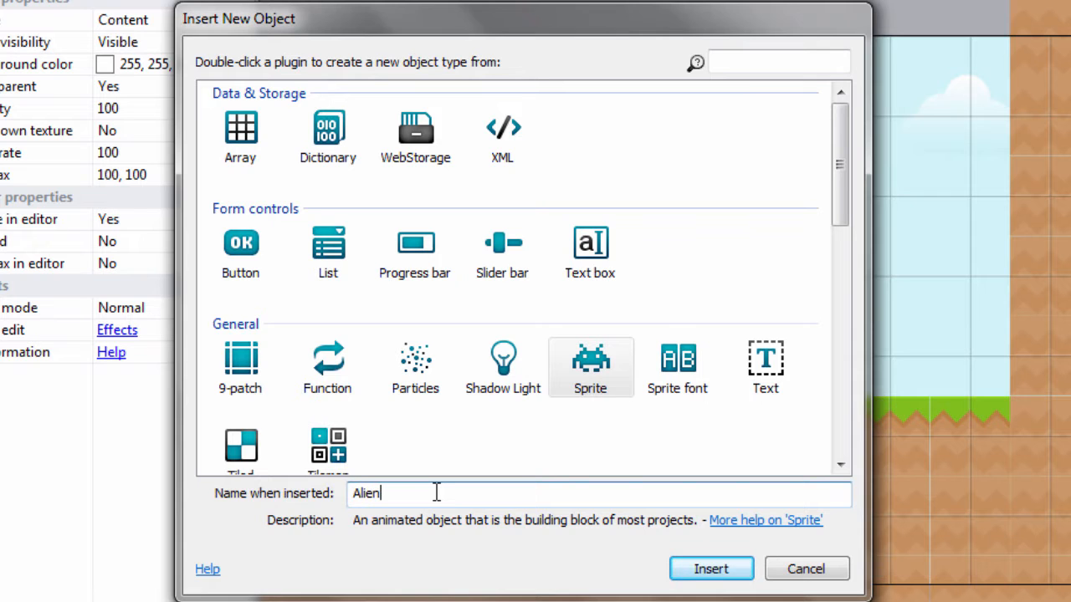
pyautogui.click(708, 569)
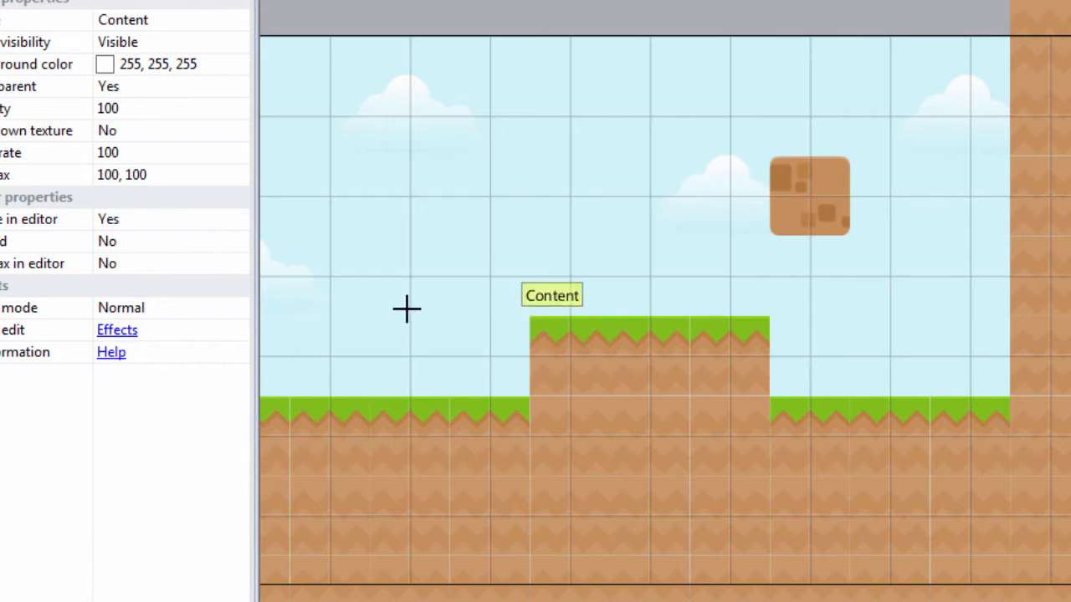
pyautogui.click(339, 310)
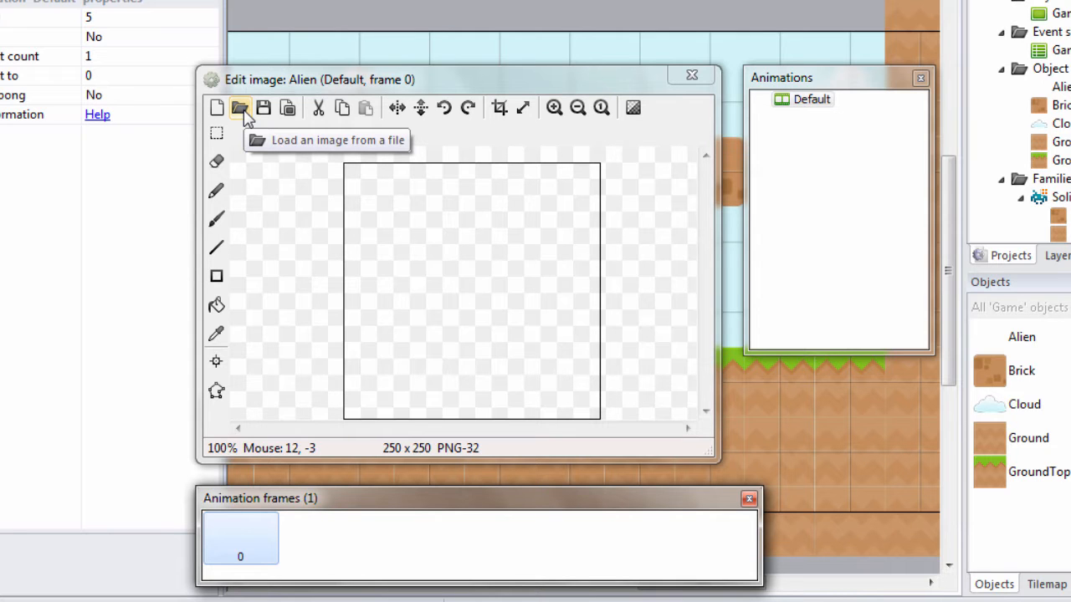
# Browse for an image file for the Alien's frame 0 in the Platformer media folder on the MY USB (D:) drive and select alienA.png.
pyautogui.click(241, 110)
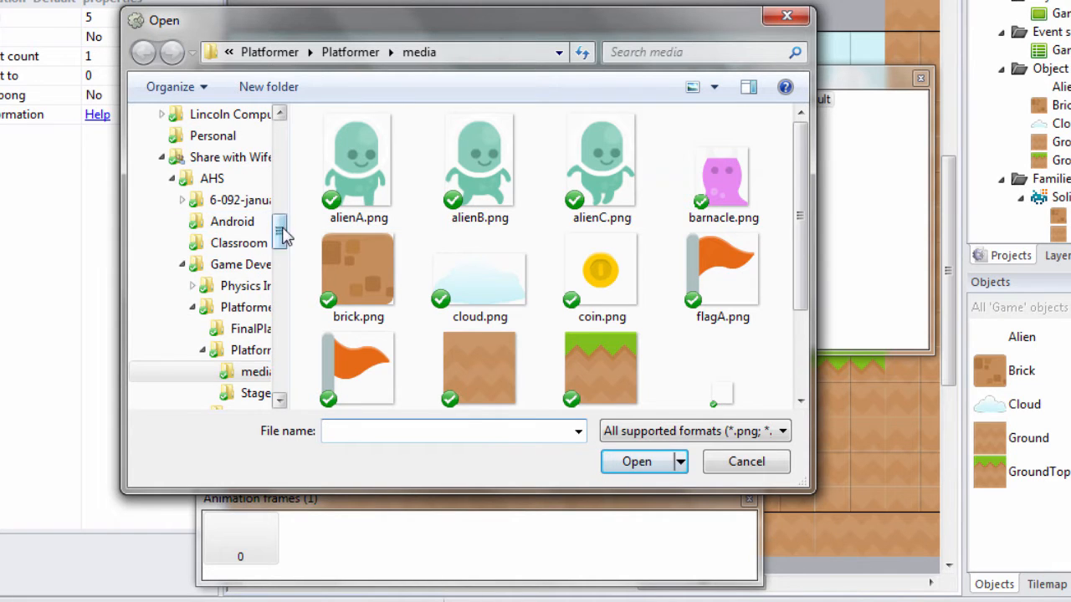
pyautogui.moveTo(279, 222); pyautogui.dragTo(279, 378)
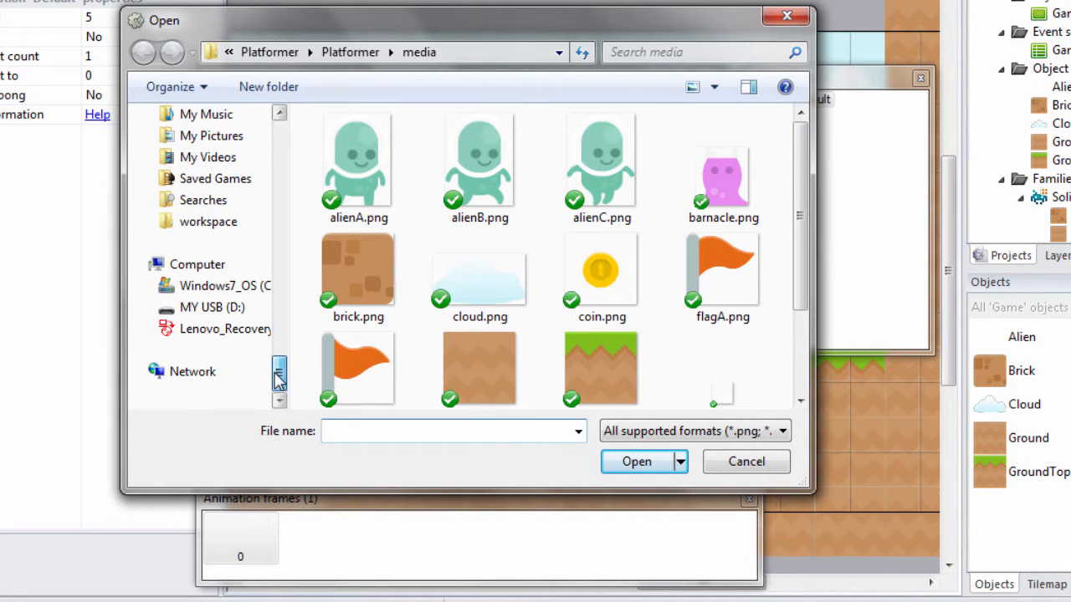
pyautogui.click(210, 307)
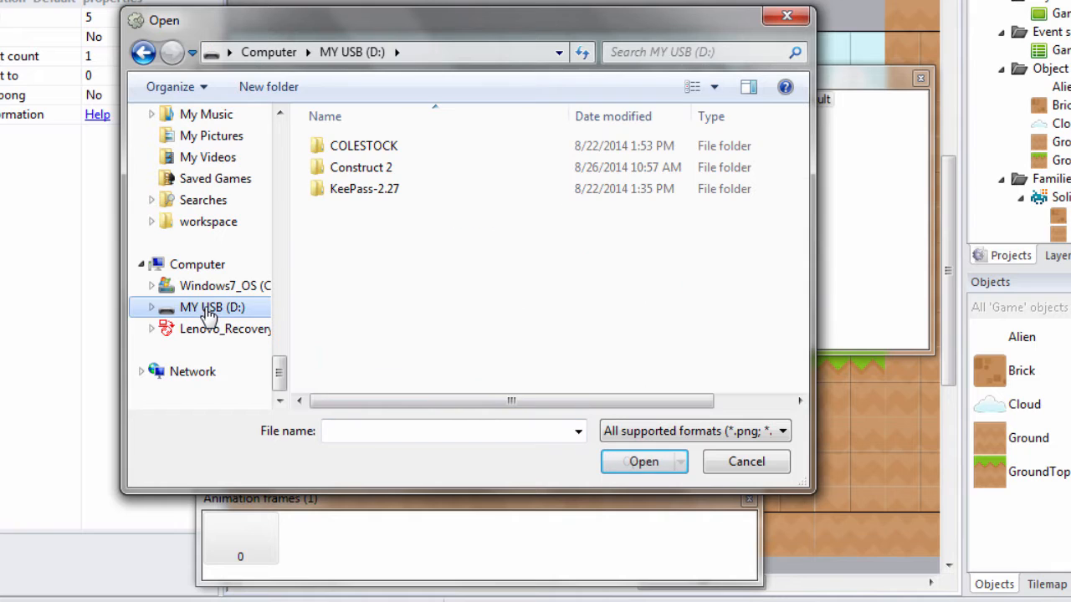
pyautogui.doubleClick(343, 151)
pyautogui.doubleClick(347, 170)
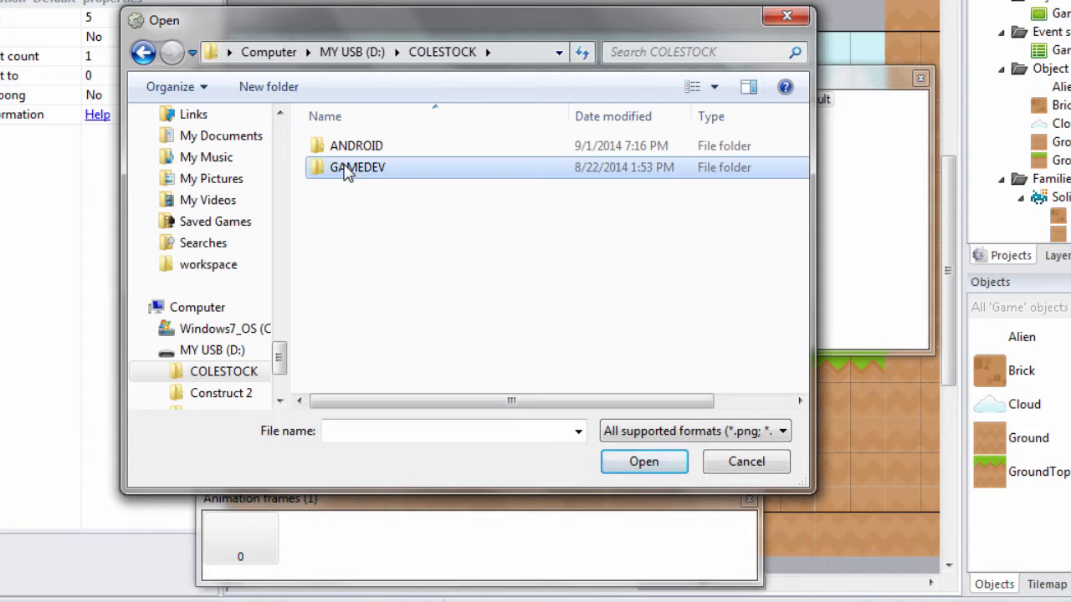
pyautogui.click(350, 151)
pyautogui.doubleClick(350, 151)
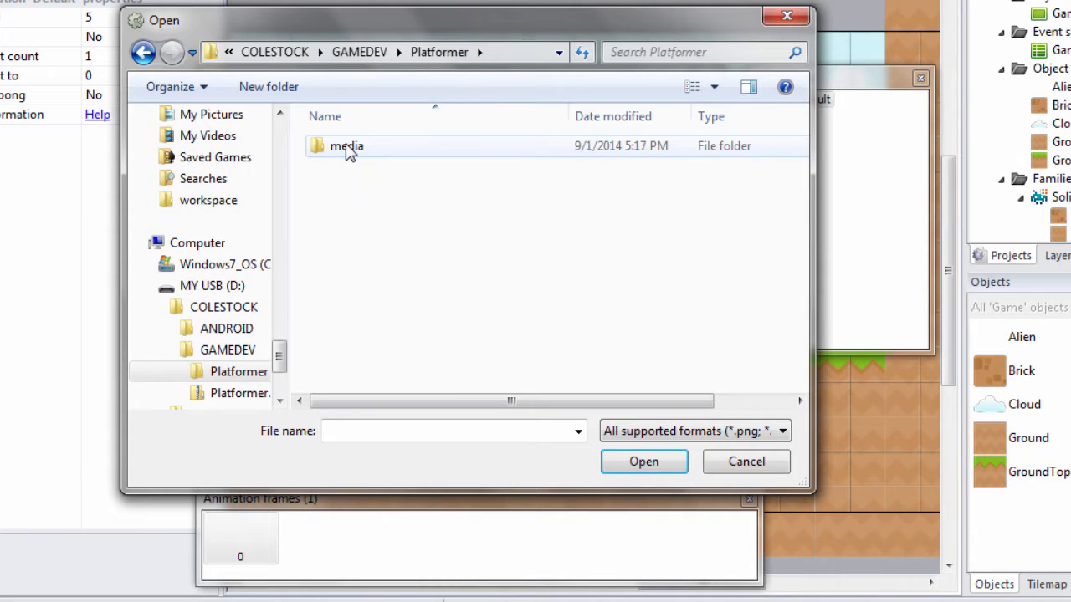
pyautogui.doubleClick(349, 149)
pyautogui.click(349, 150)
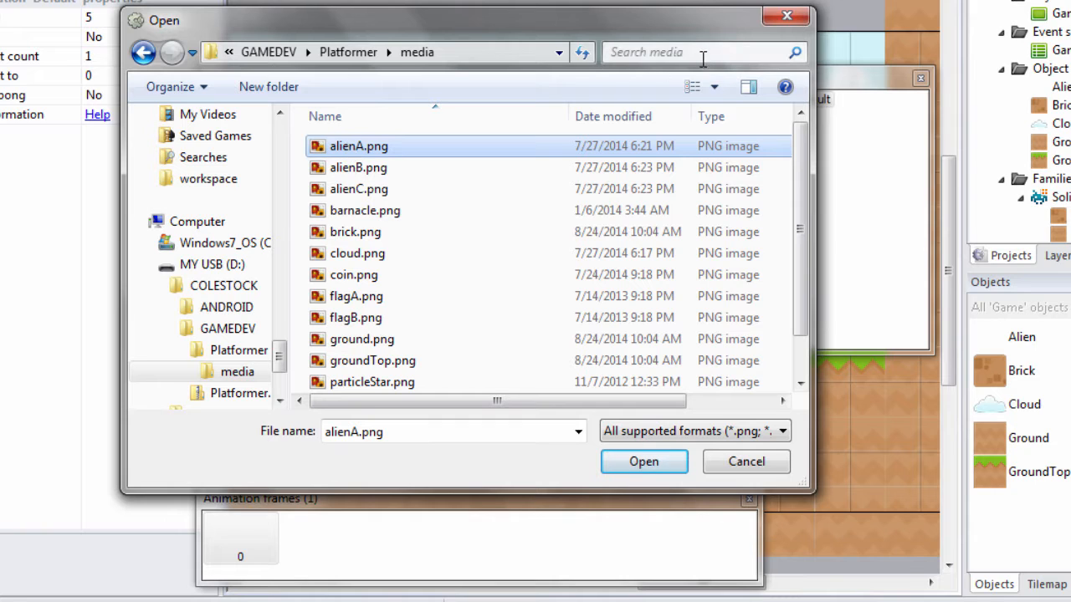
# Show the files in Content view, load alienA.png into the Alien's frame 0 and close the image editor.
pyautogui.click(717, 87)
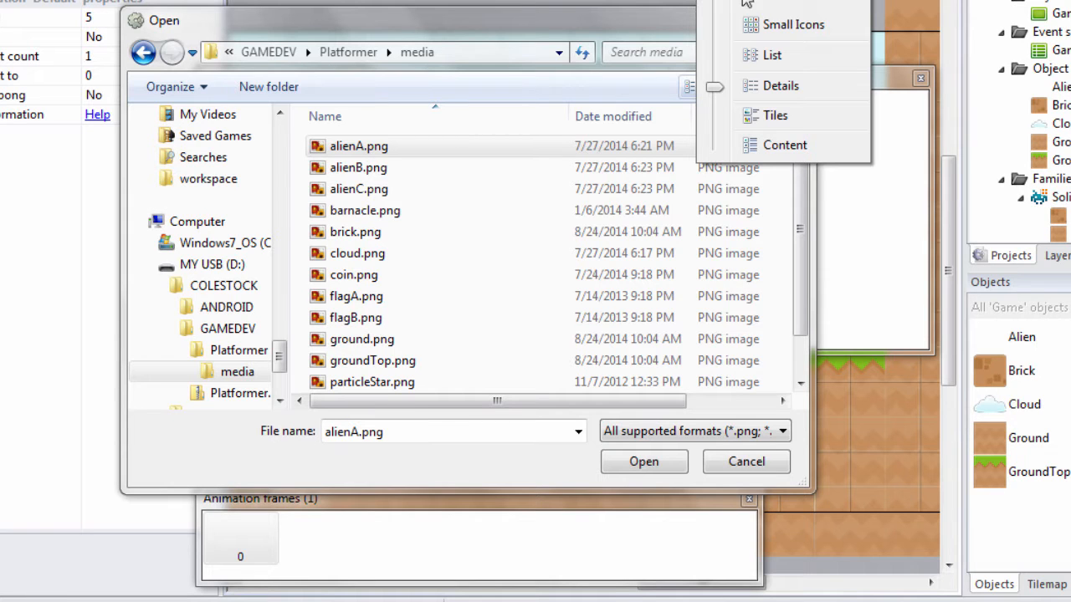
pyautogui.click(748, 144)
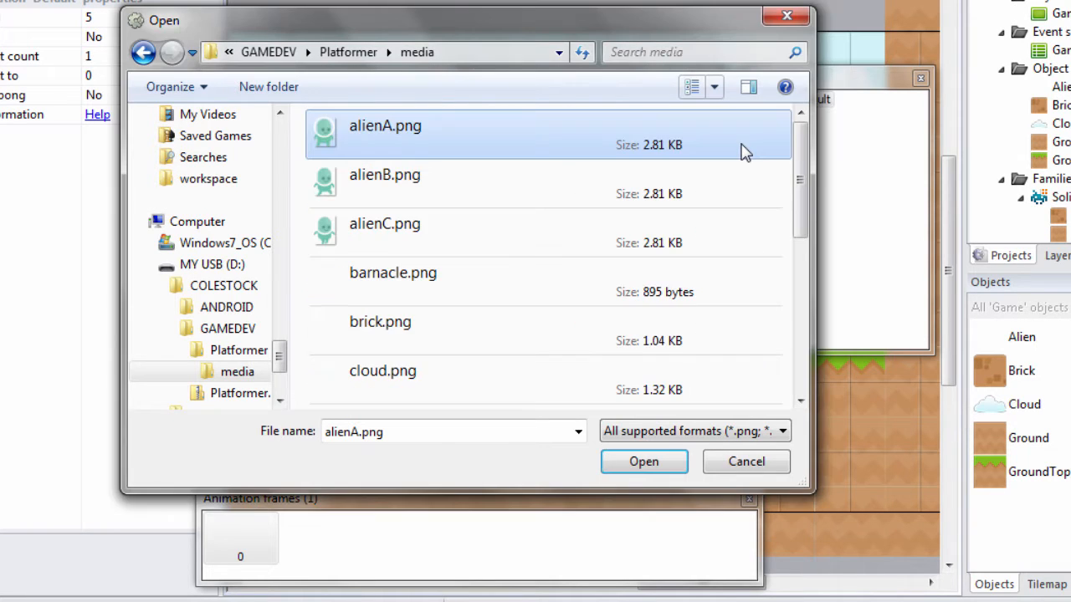
pyautogui.click(641, 459)
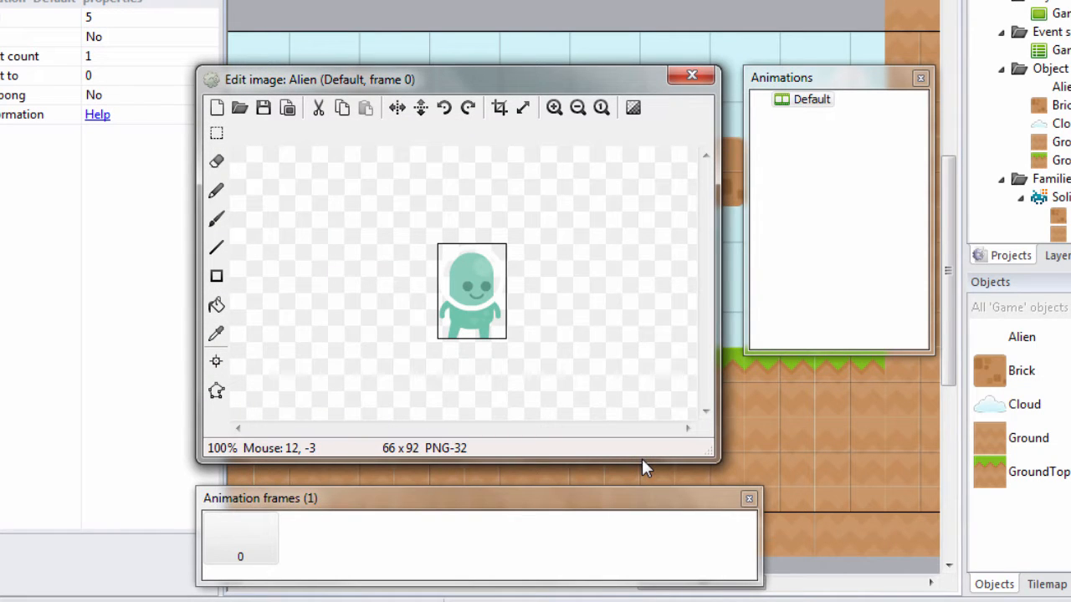
pyautogui.click(686, 77)
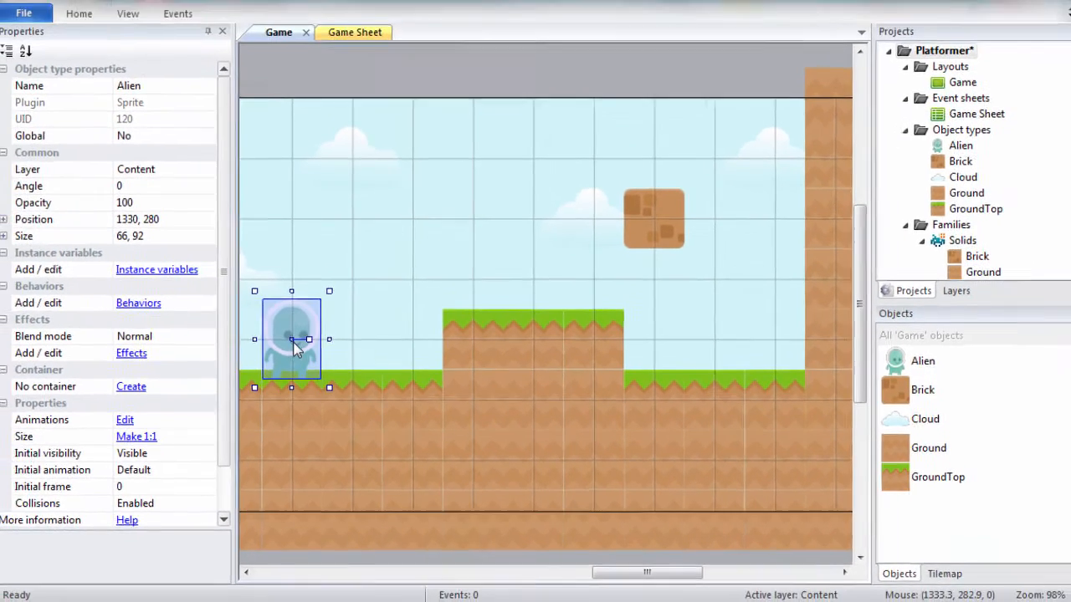
# Add the Platform behavior to the Alien sprite.
pyautogui.rightClick(292, 322)
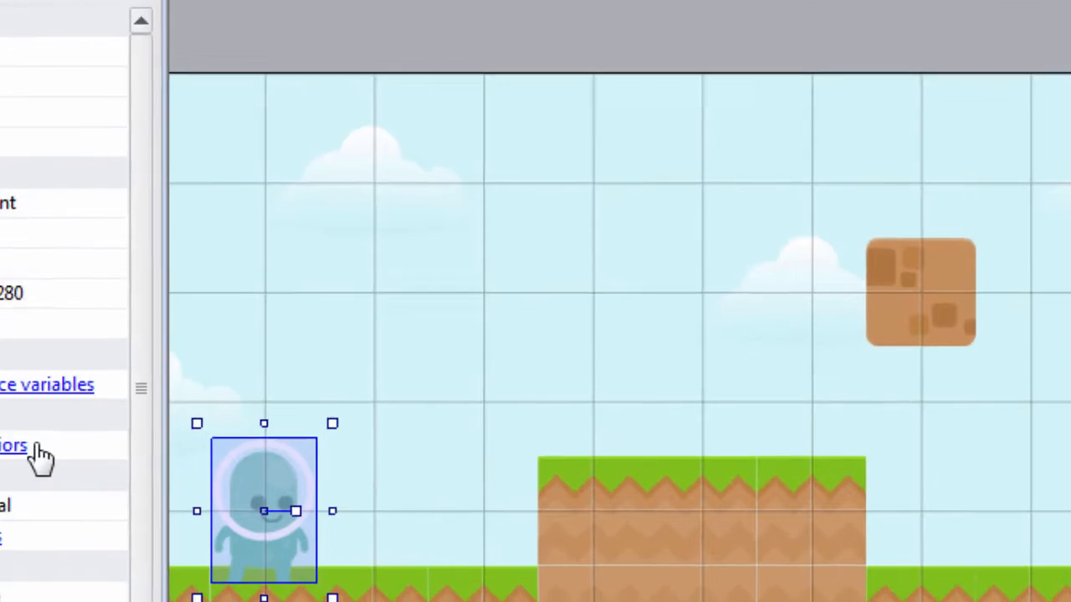
pyautogui.click(251, 505)
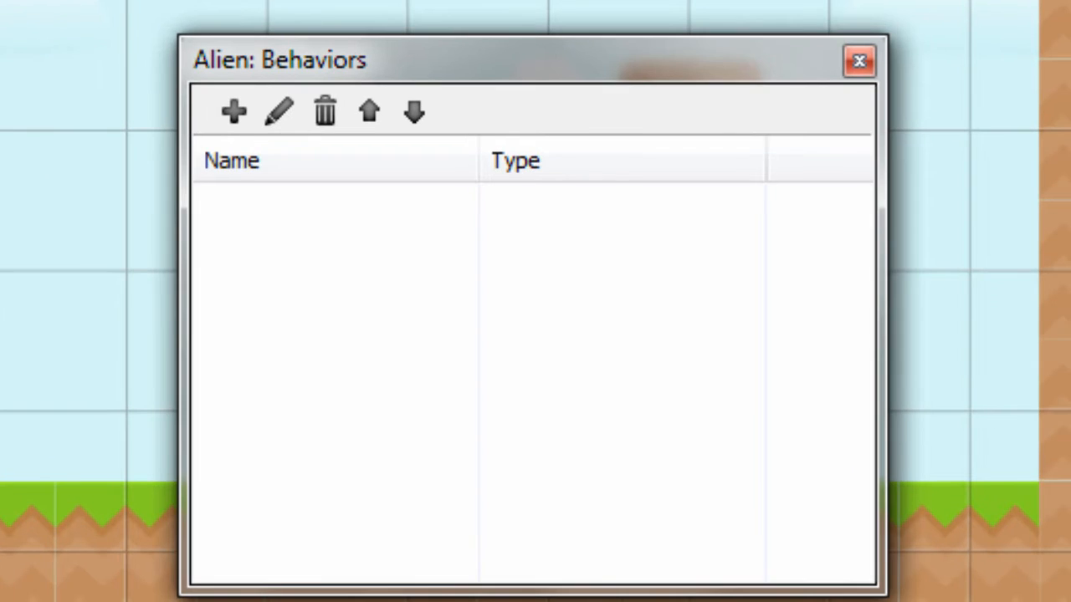
pyautogui.click(221, 125)
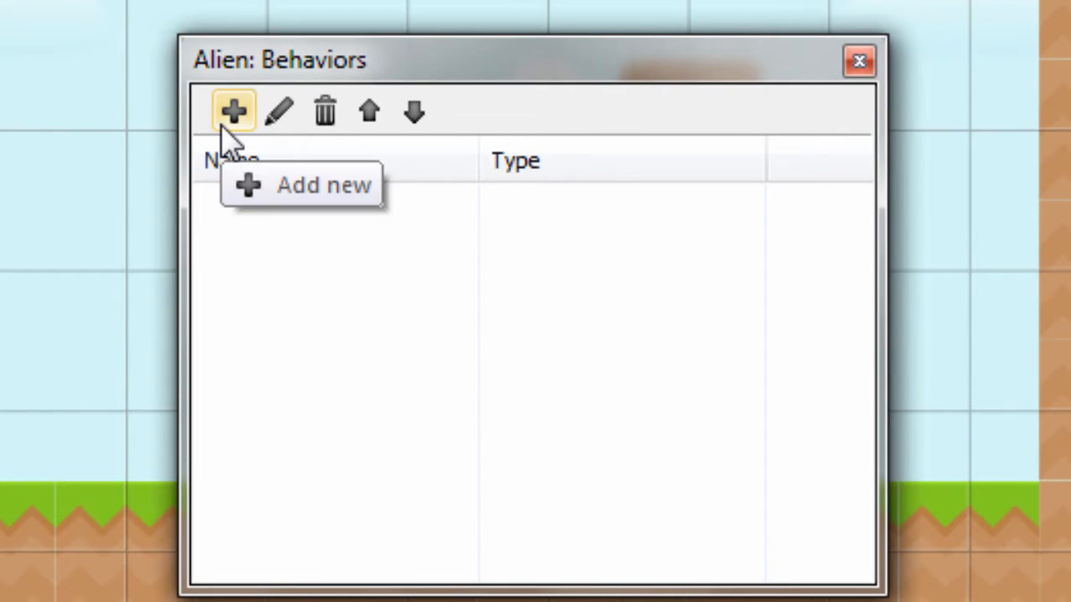
pyautogui.click(221, 124)
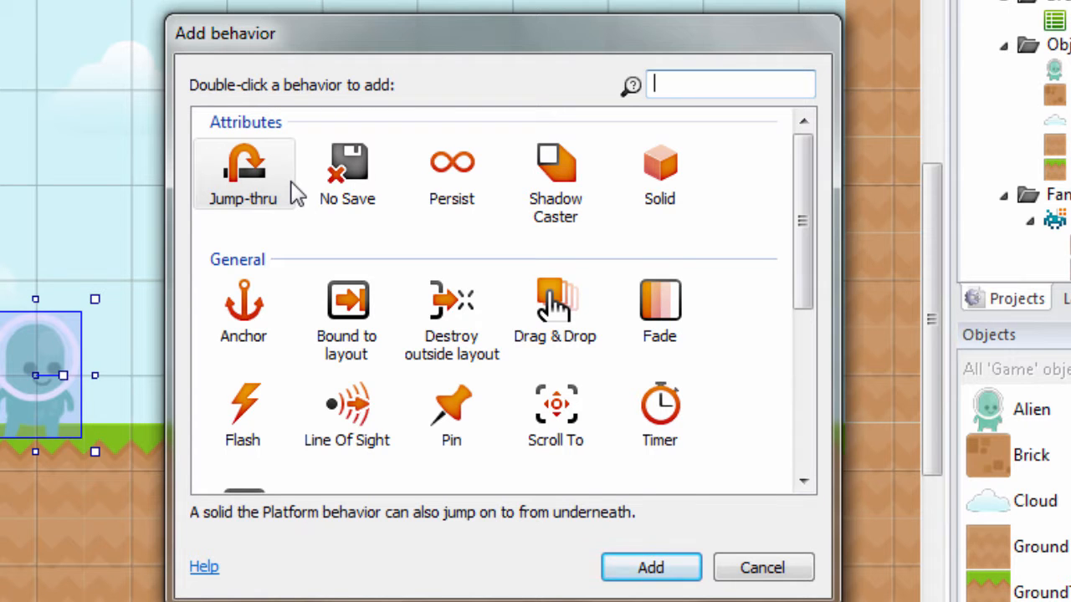
pyautogui.moveTo(805, 237); pyautogui.dragTo(805, 403)
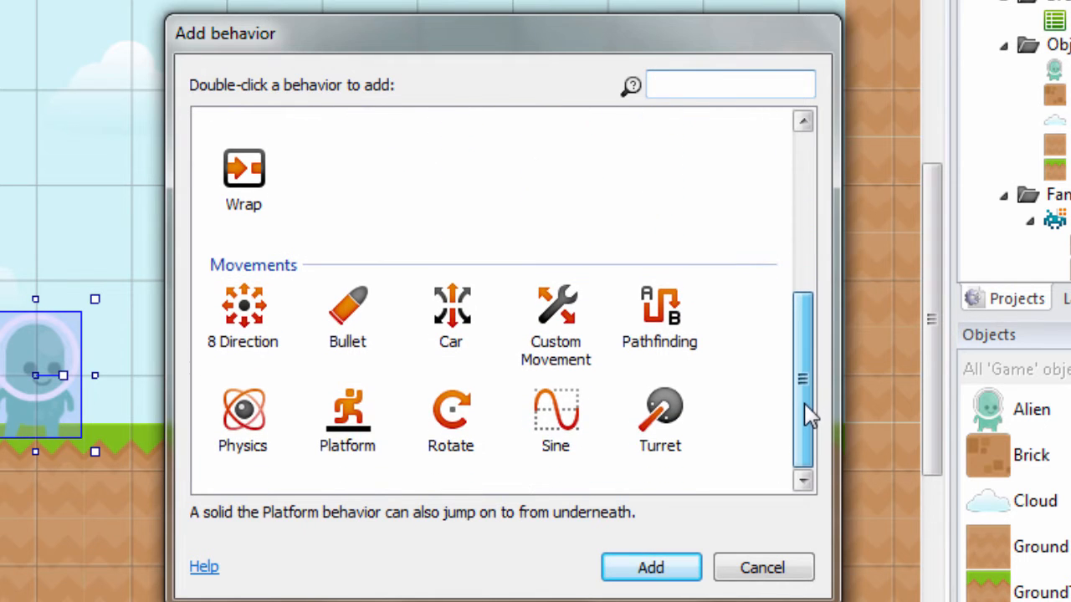
pyautogui.click(368, 444)
pyautogui.click(614, 575)
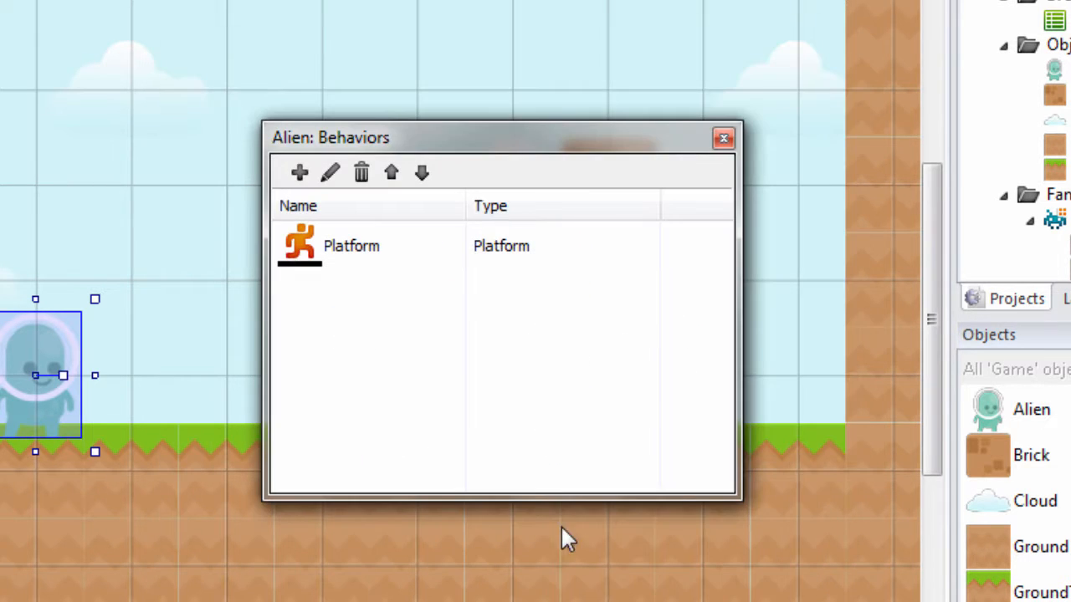
# Add the Scroll To behavior to the Alien sprite.
pyautogui.click(299, 173)
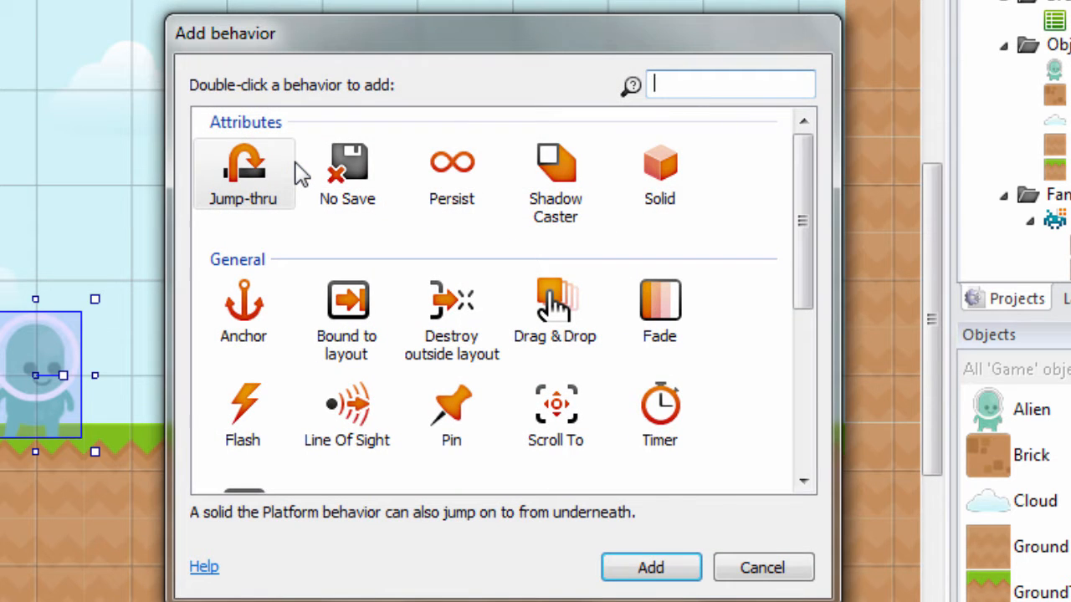
pyautogui.moveTo(801, 225); pyautogui.dragTo(813, 282)
pyautogui.click(583, 304)
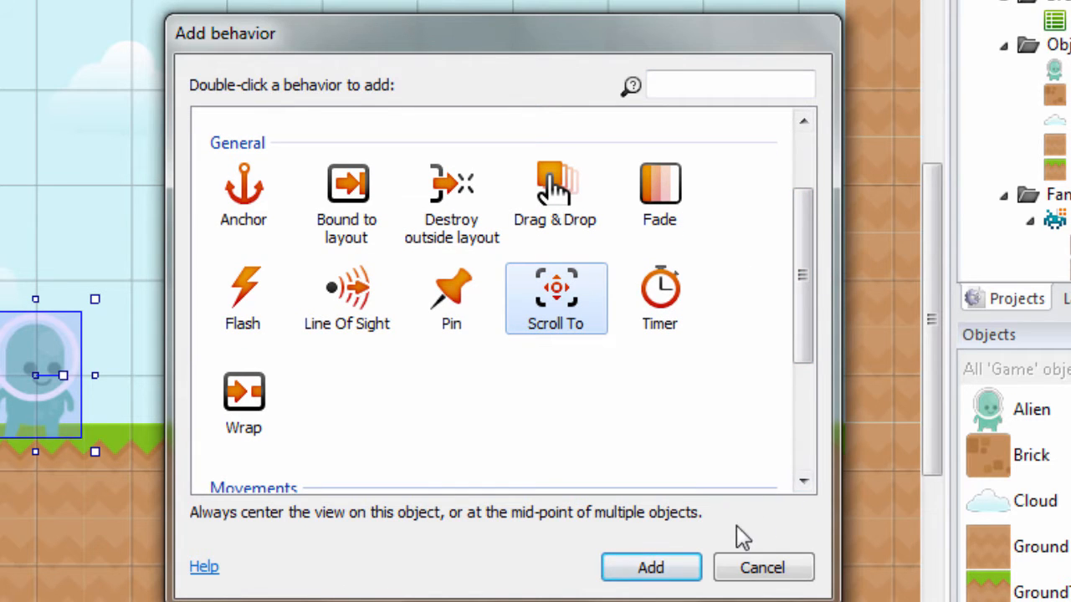
pyautogui.click(666, 568)
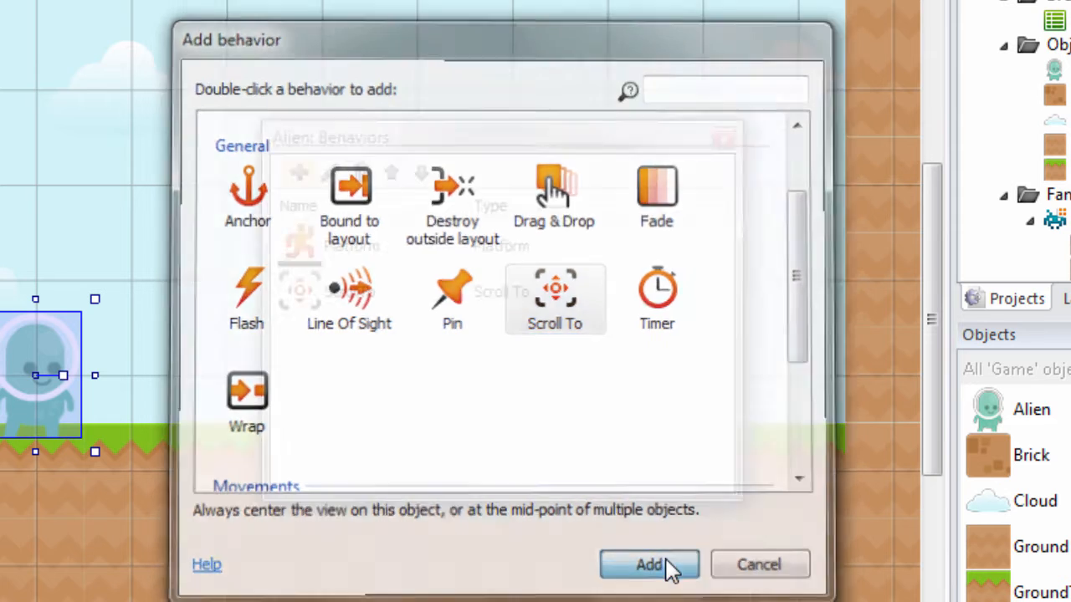
# Add the Bound to layout behavior to the Alien sprite and close its behaviors list.
pyautogui.click(300, 173)
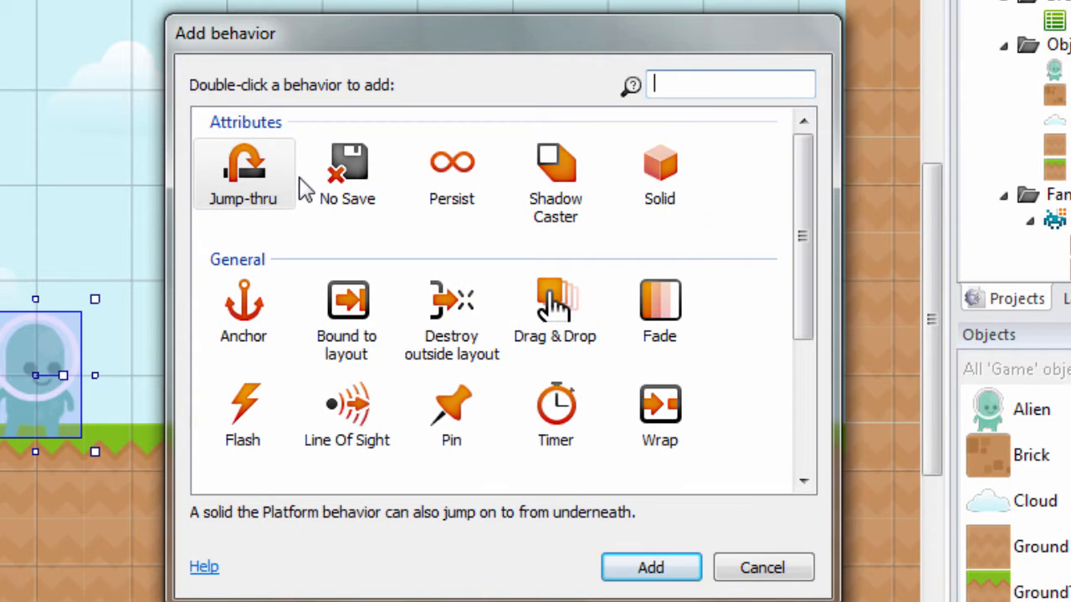
pyautogui.scroll(-1, 805, 276)
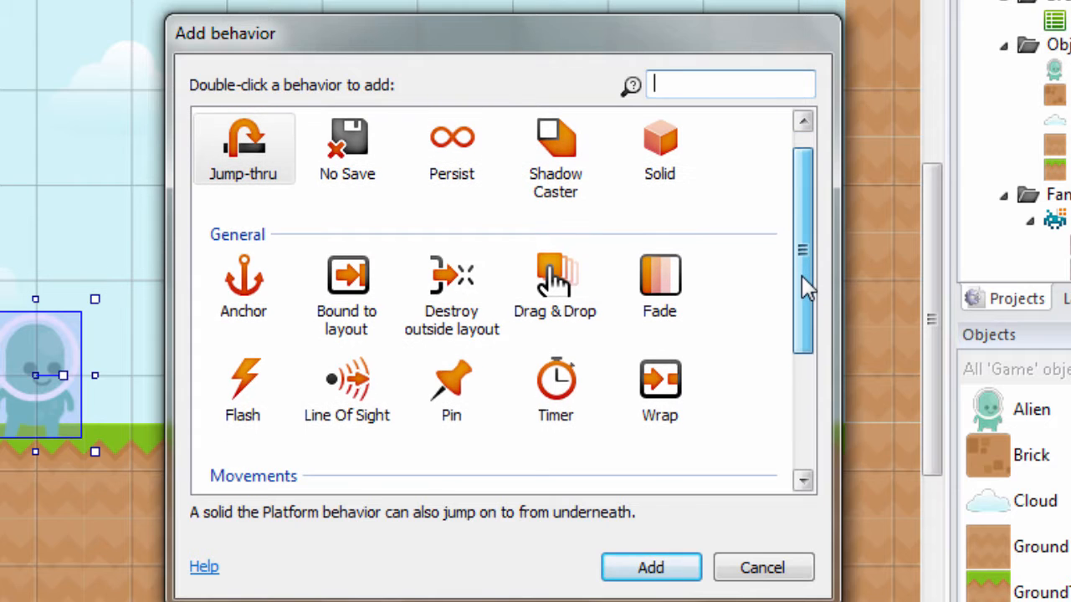
pyautogui.click(366, 298)
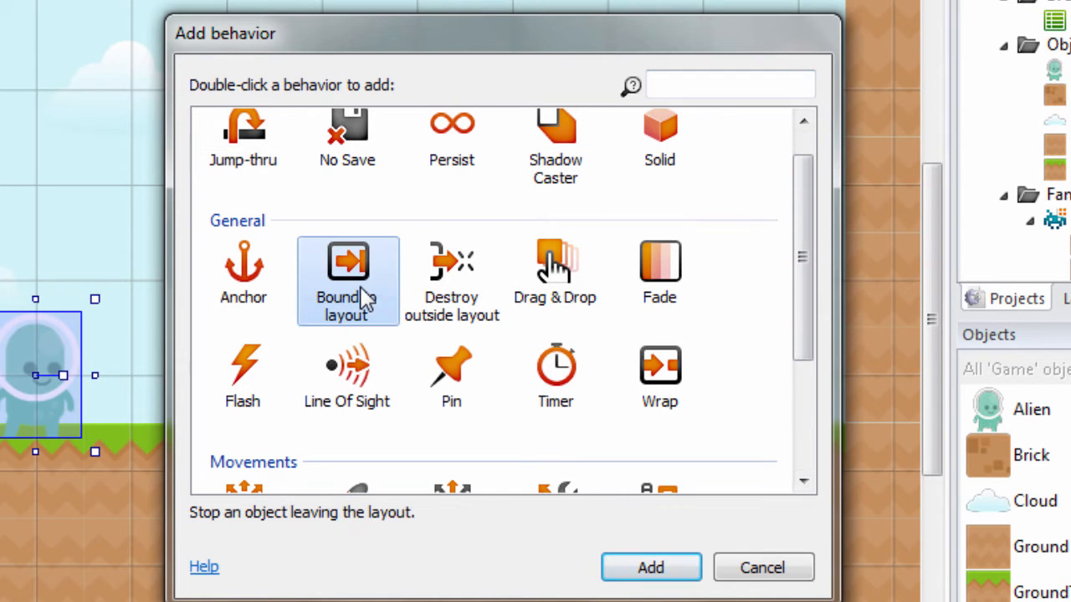
pyautogui.click(654, 568)
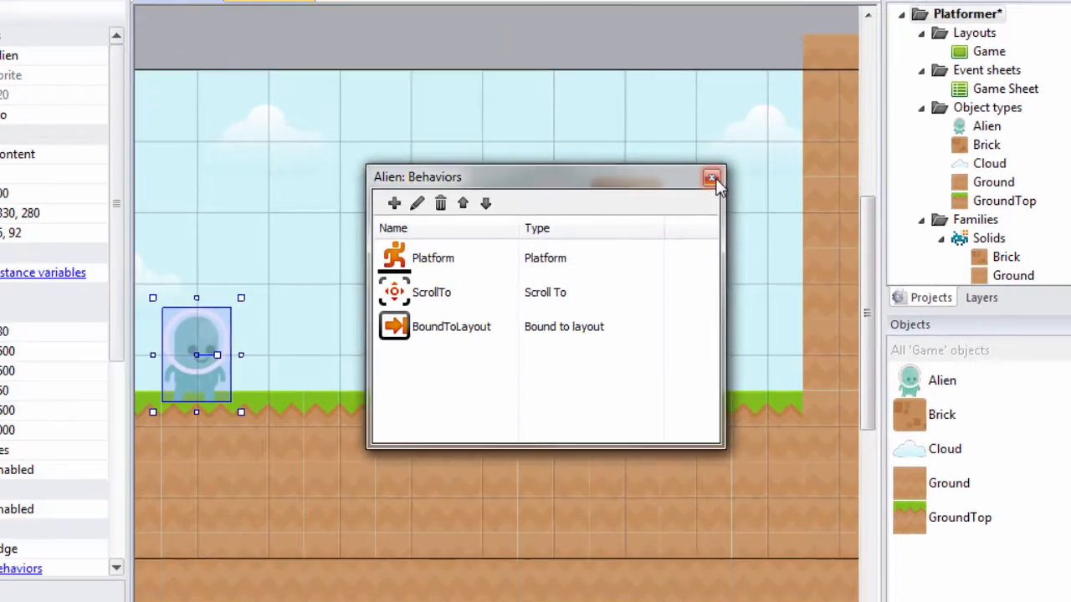
pyautogui.click(724, 138)
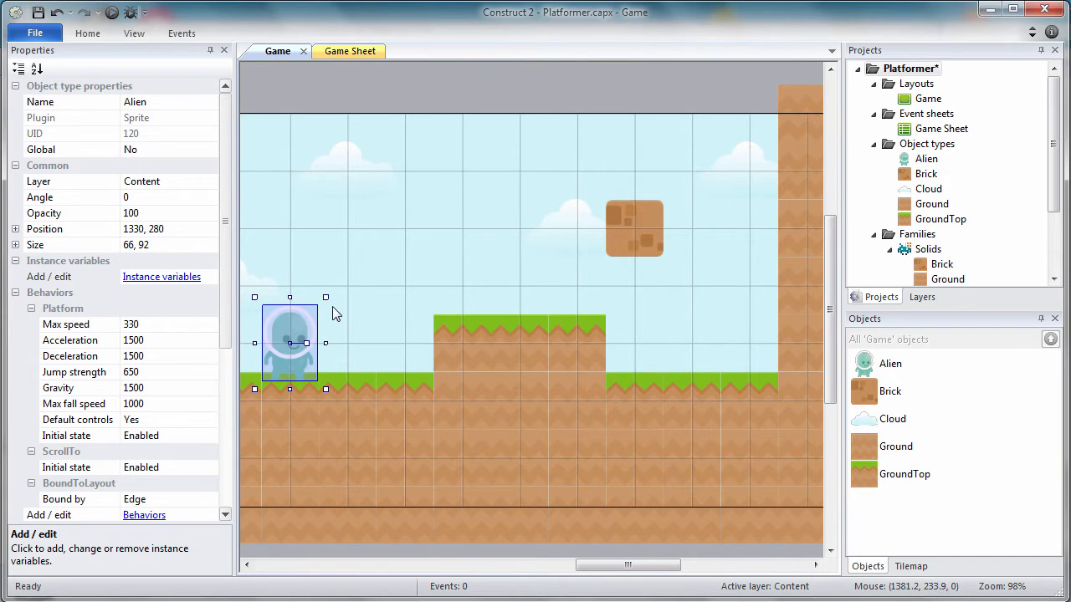
# Fit the collision polygon of the Alien's Default frame 0 to its feet and hands, with side points about (63, 67) and (1, 69).
pyautogui.rightClick(308, 327)
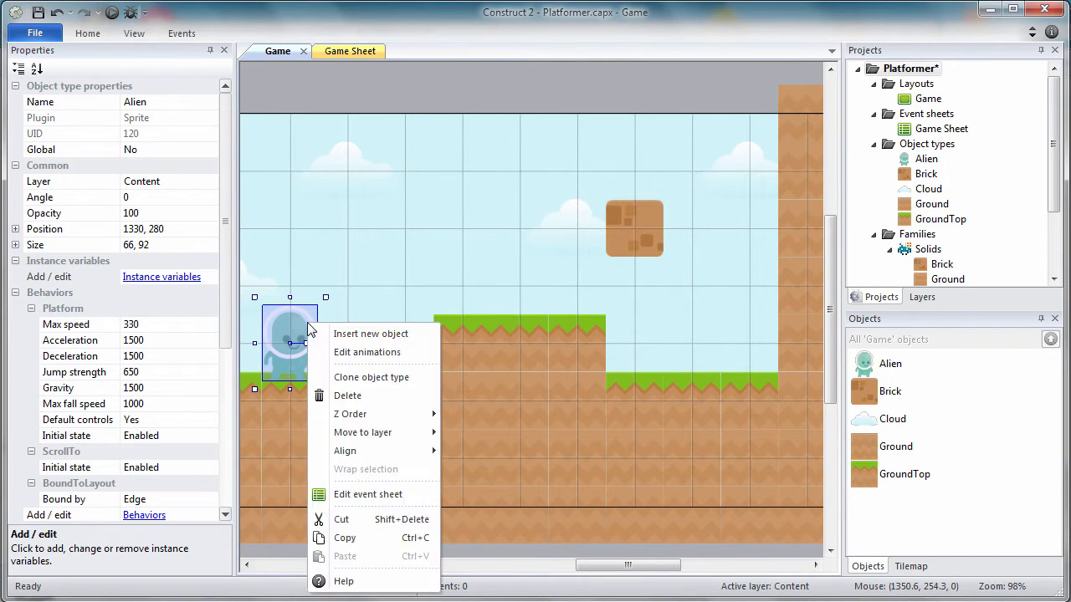
pyautogui.click(333, 352)
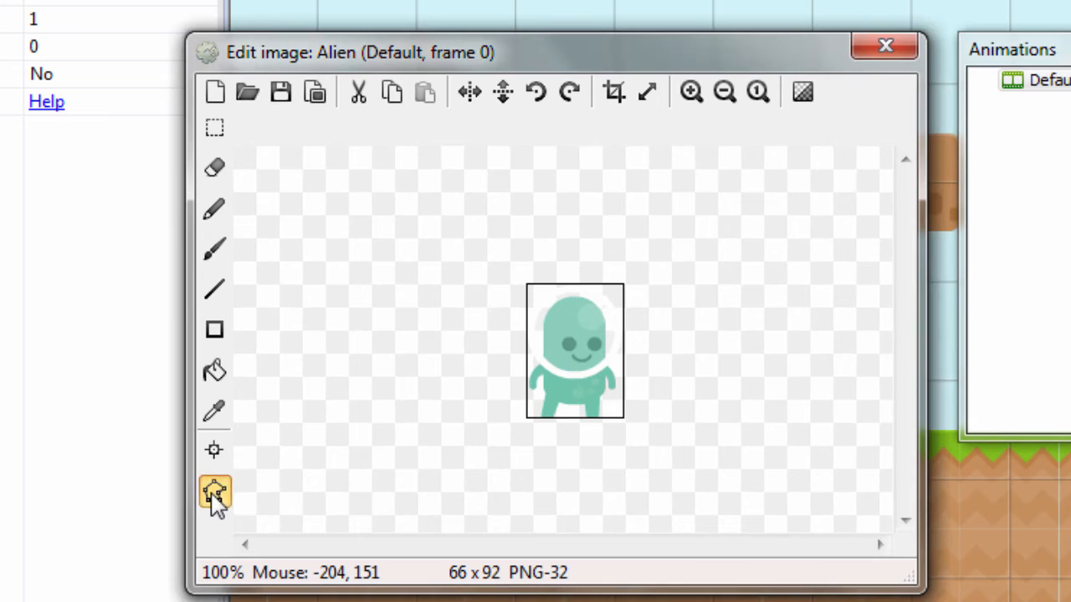
pyautogui.click(231, 408)
pyautogui.moveTo(546, 402); pyautogui.dragTo(600, 419)
pyautogui.click(544, 419)
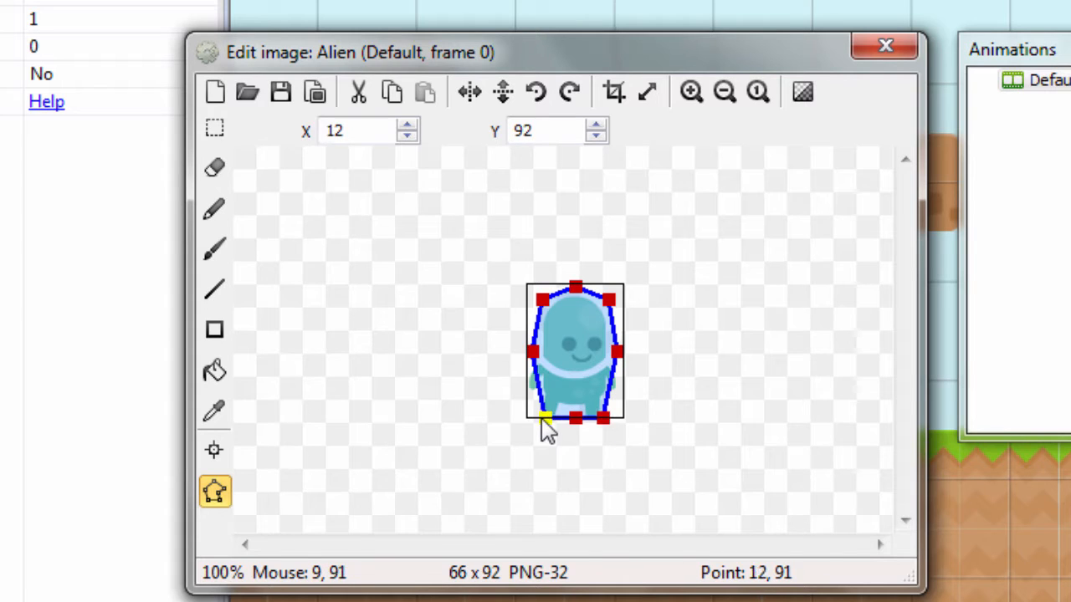
pyautogui.moveTo(615, 353); pyautogui.dragTo(617, 391)
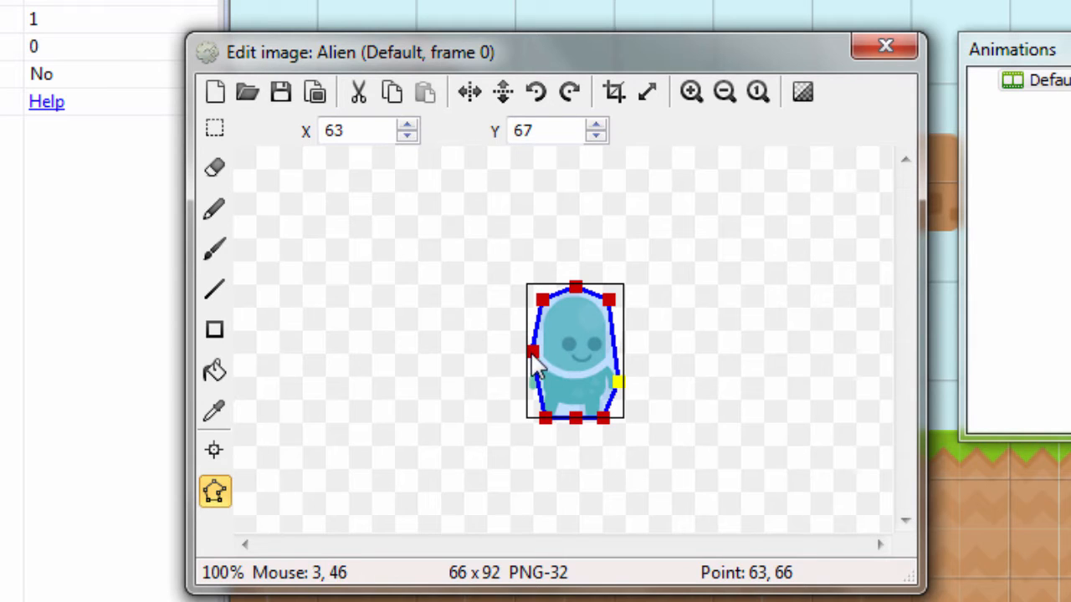
pyautogui.moveTo(533, 351); pyautogui.dragTo(527, 385)
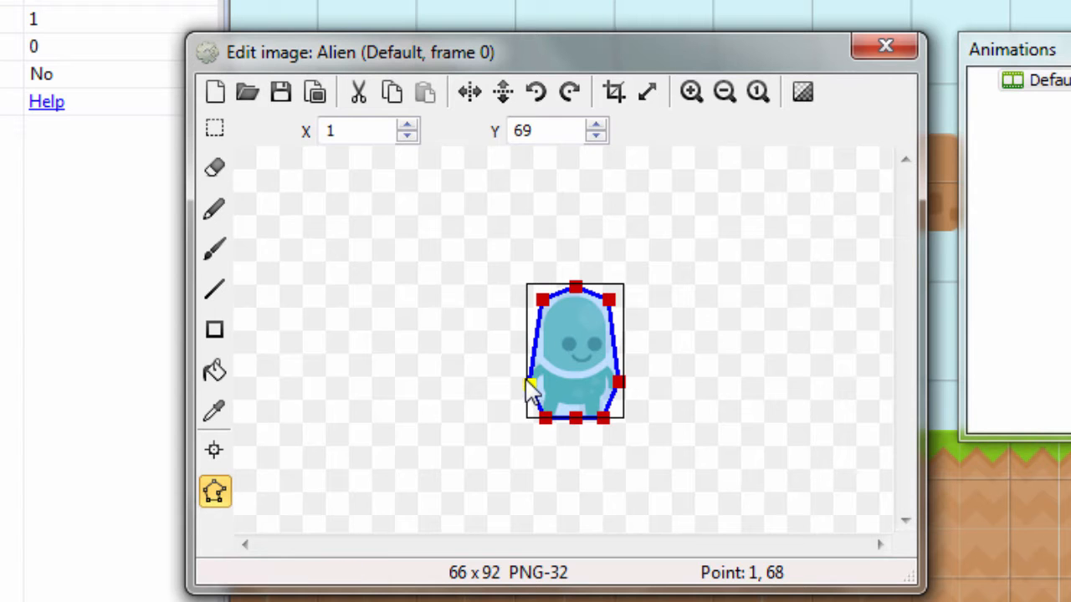
pyautogui.click(216, 494)
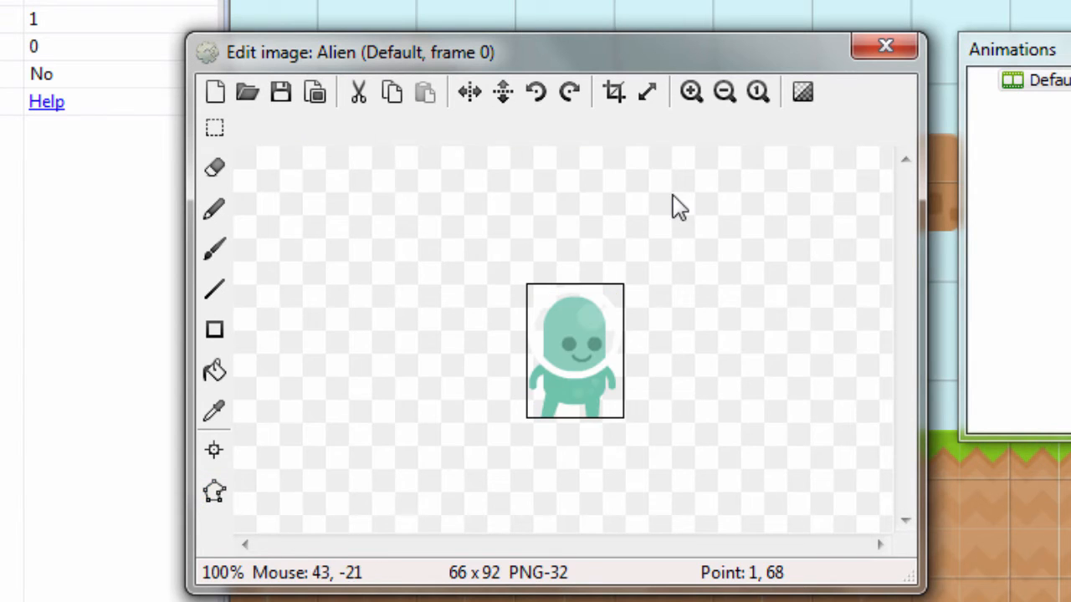
pyautogui.click(889, 48)
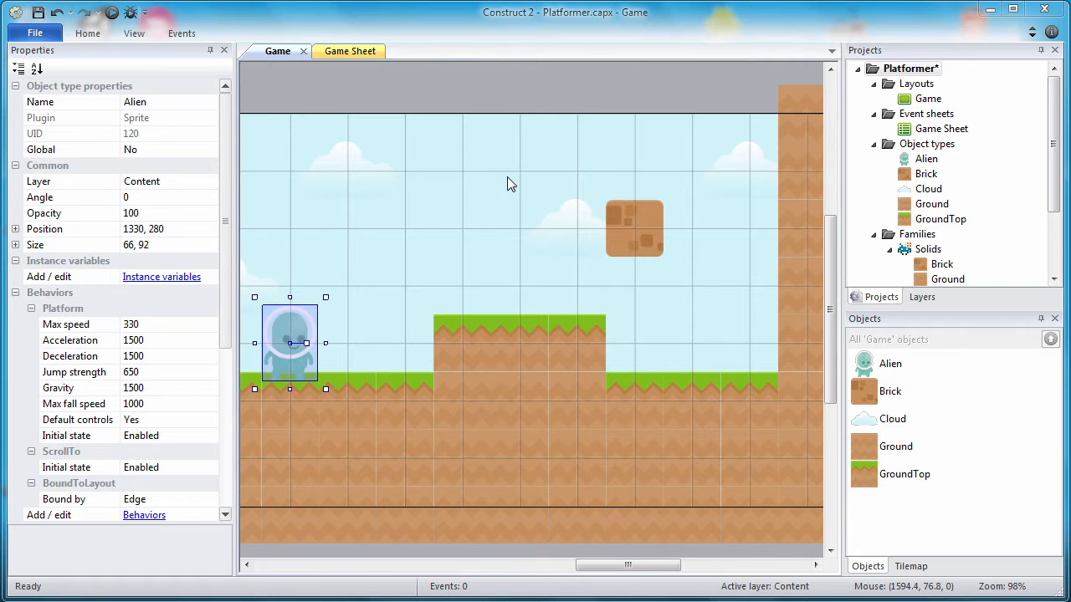
# Add a second animation named Walk to the Alien sprite.
pyautogui.rightClick(303, 329)
pyautogui.click(360, 353)
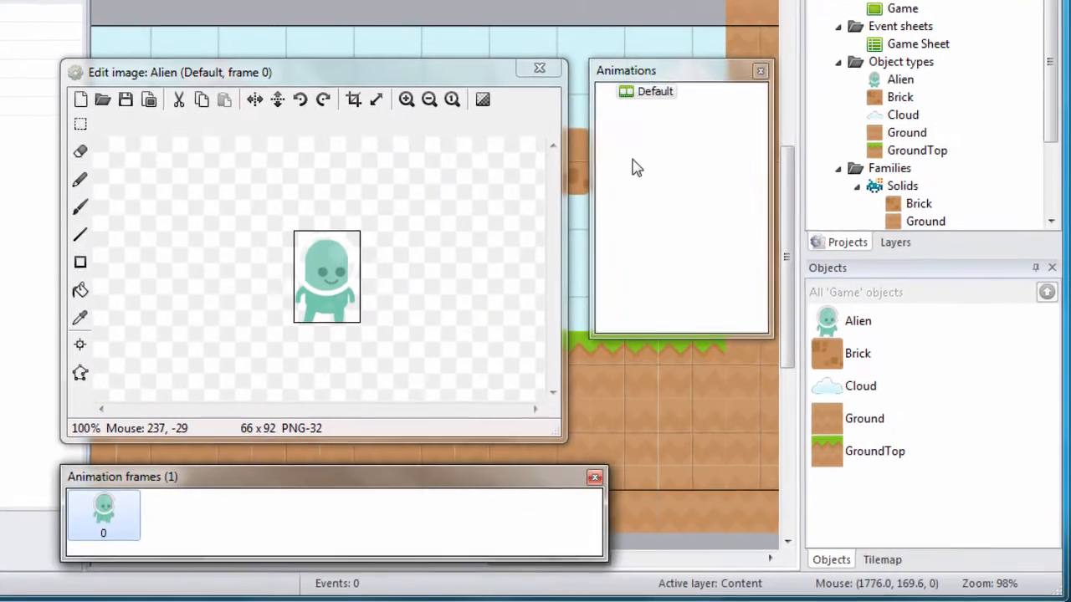
pyautogui.rightClick(665, 194)
pyautogui.click(703, 212)
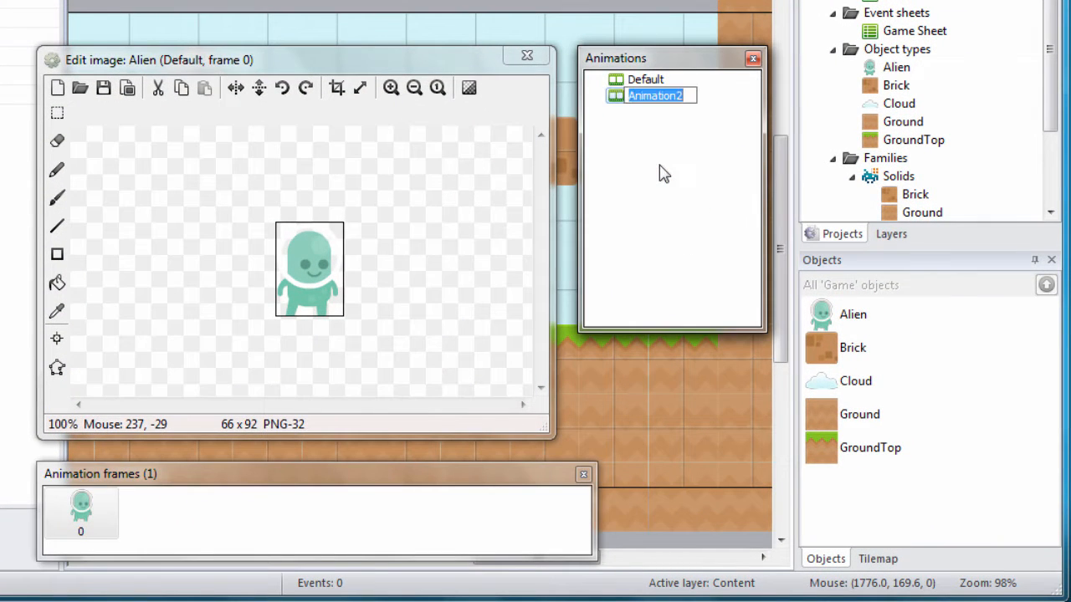
pyautogui.write('Walk')
pyautogui.press('Return')
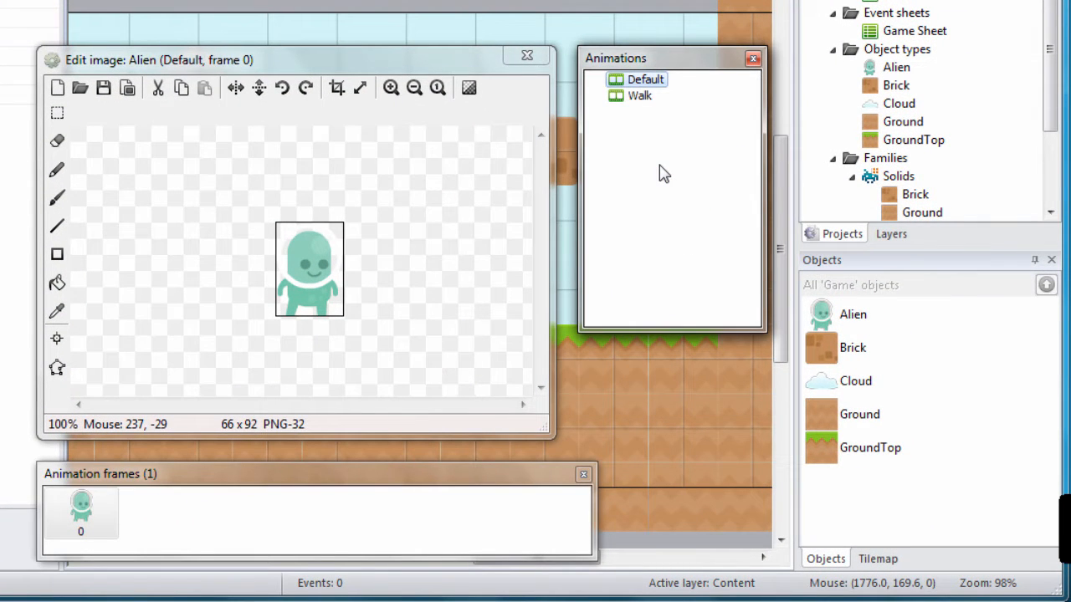
# Load alienA.png into frame 0 of the Walk animation.
pyautogui.click(636, 97)
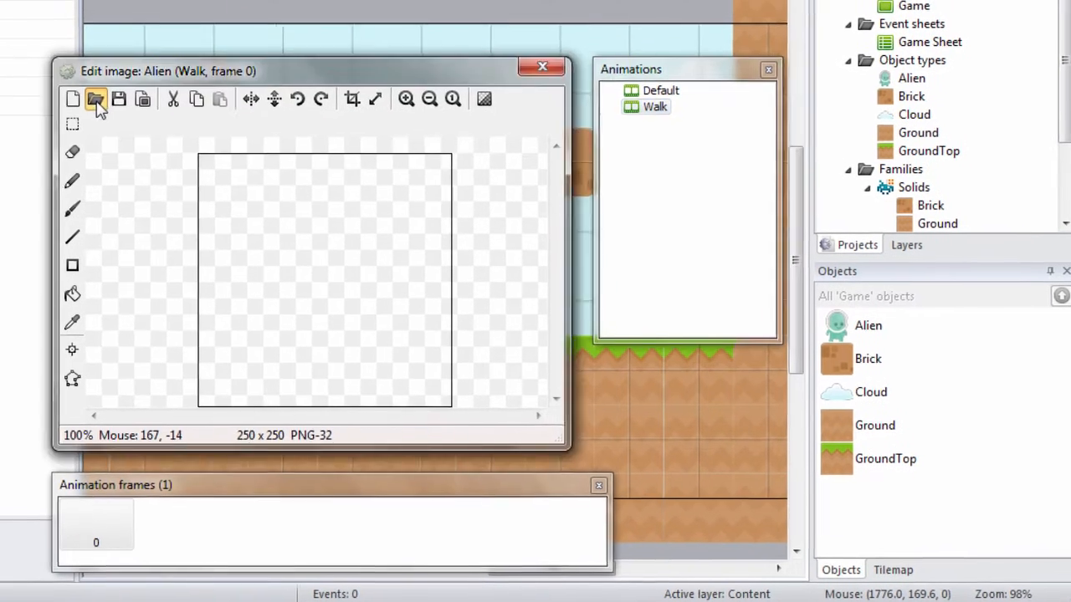
pyautogui.click(96, 102)
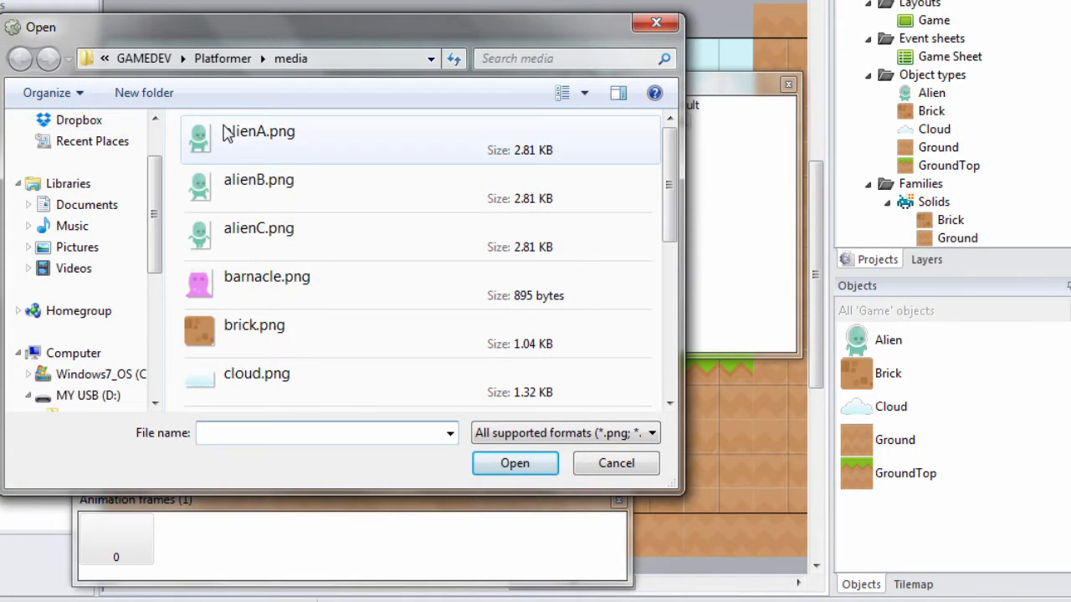
pyautogui.doubleClick(228, 136)
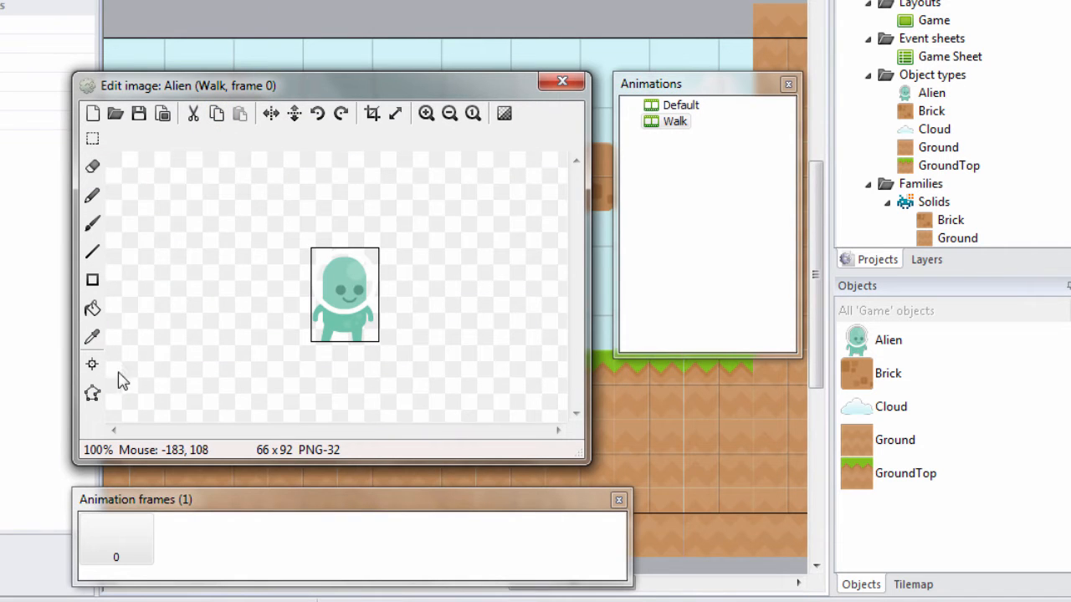
# Fit Walk frame 0's collision polygon to the feet and hands, with side points about (66, 69) and (0, 72).
pyautogui.click(92, 392)
pyautogui.click(323, 334)
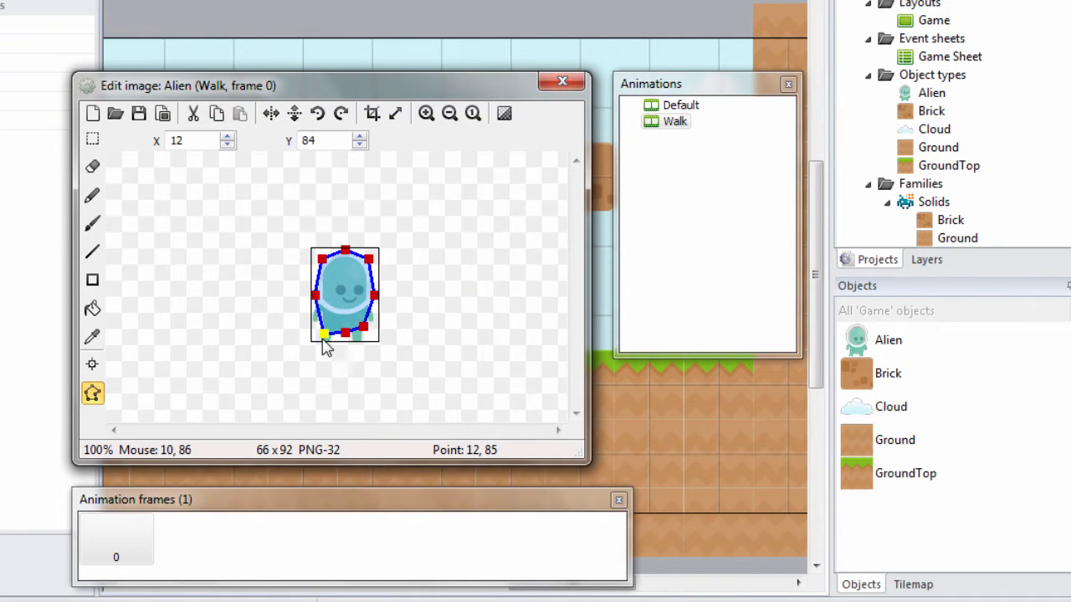
pyautogui.moveTo(323, 339); pyautogui.dragTo(364, 343)
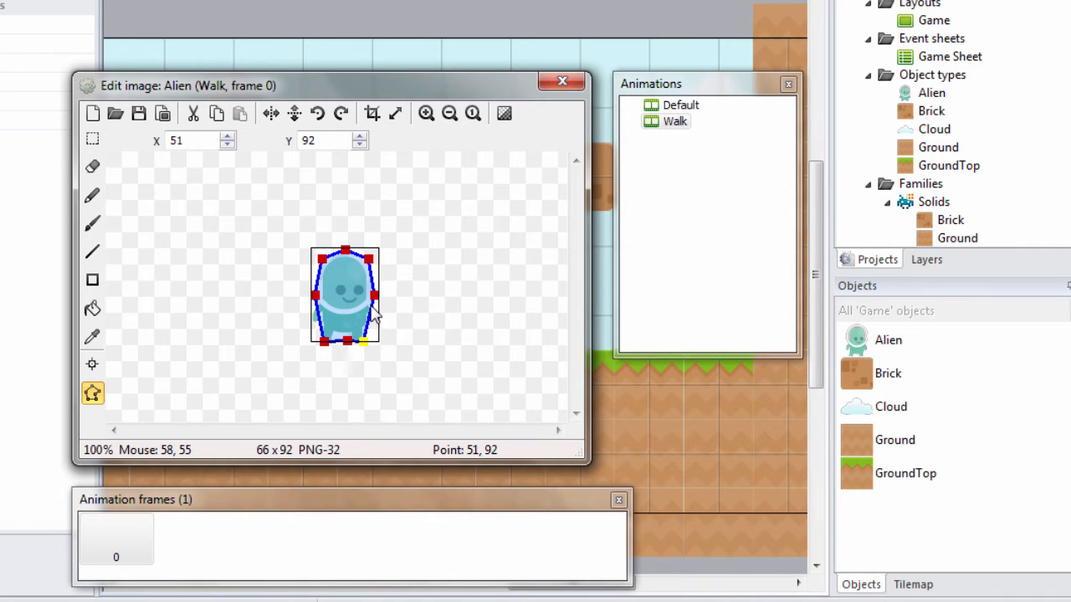
pyautogui.moveTo(374, 296); pyautogui.dragTo(378, 319)
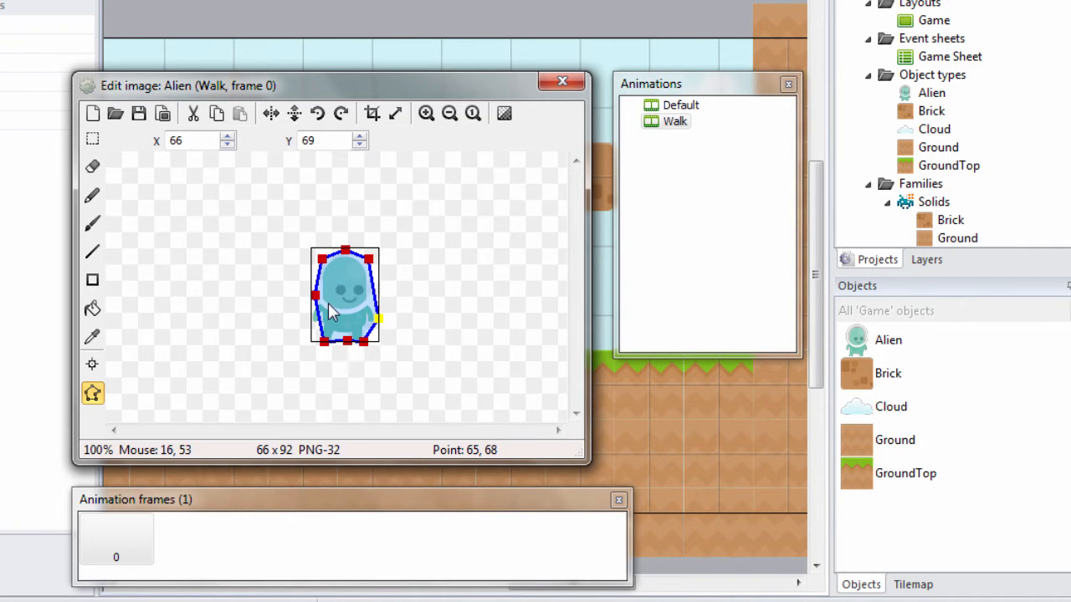
pyautogui.moveTo(313, 294); pyautogui.dragTo(311, 321)
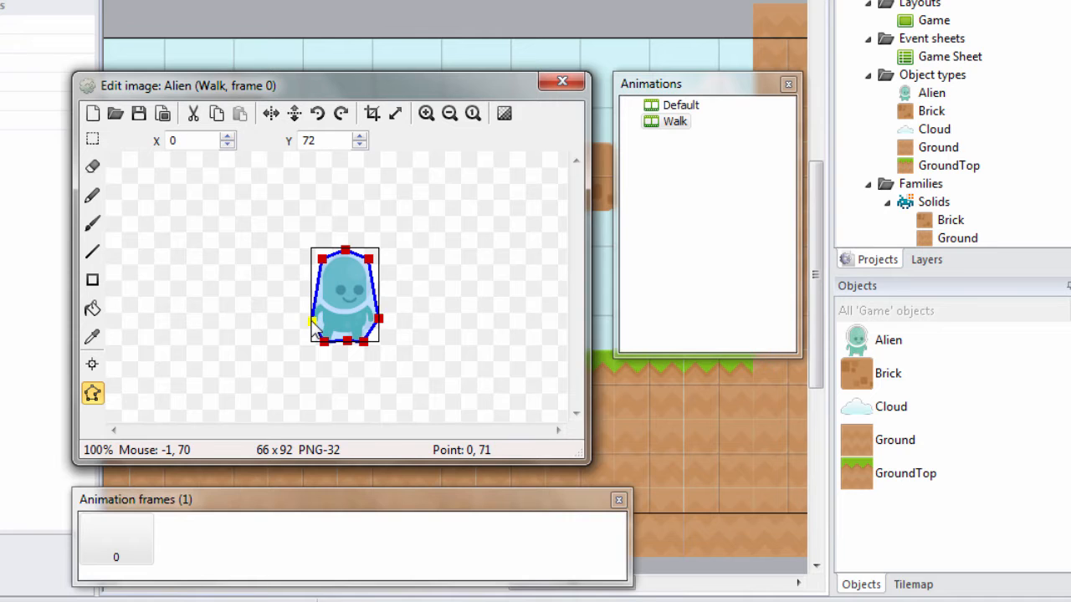
pyautogui.click(93, 393)
# Add frame 1 to the Walk animation and load alienB.png into it.
pyautogui.rightClick(188, 542)
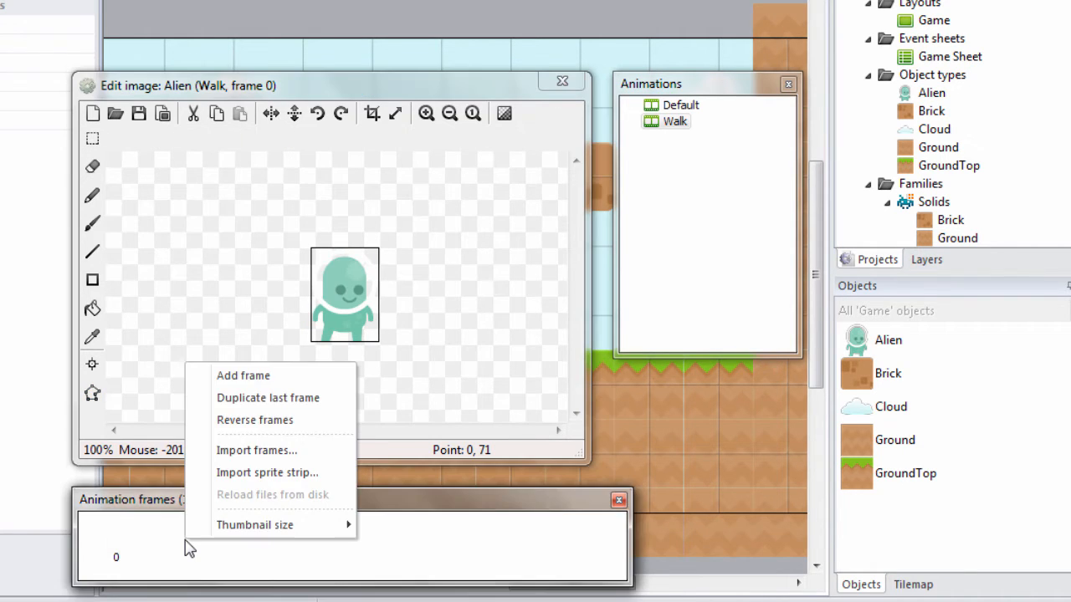
pyautogui.click(250, 375)
pyautogui.click(115, 114)
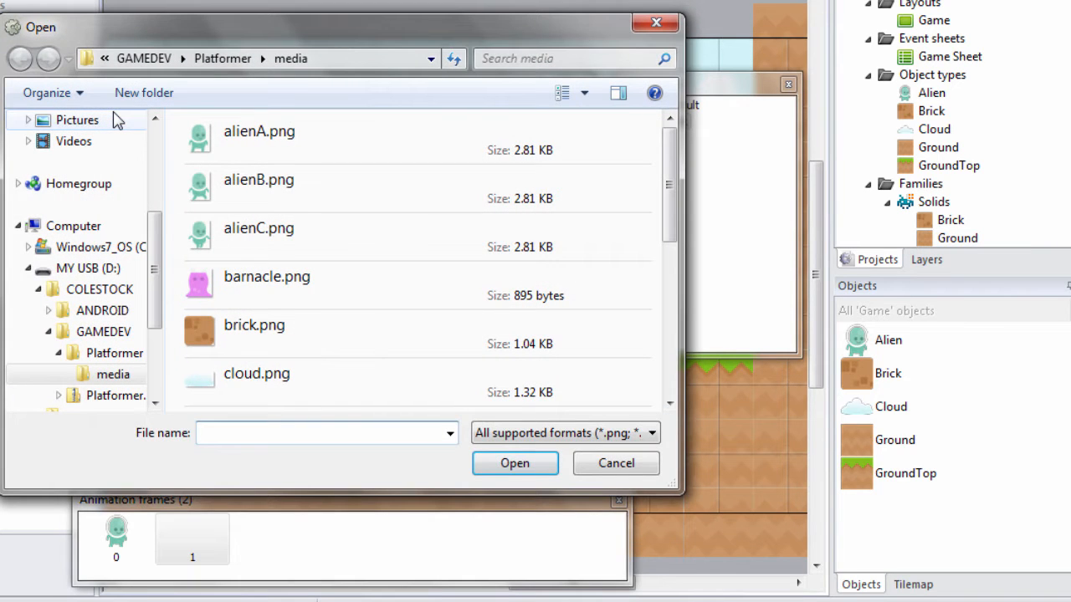
pyautogui.doubleClick(268, 179)
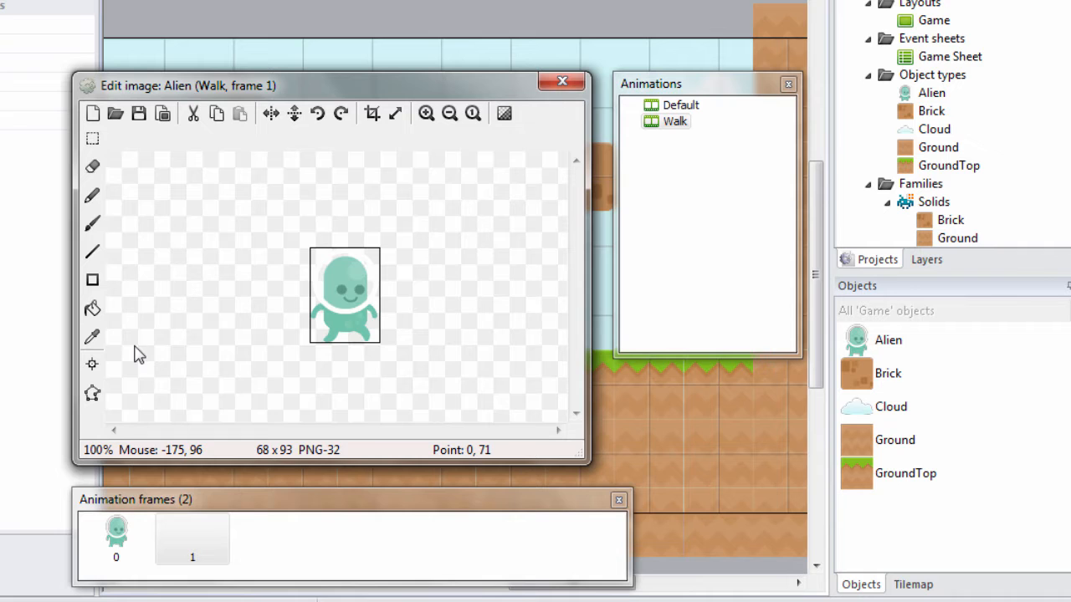
# Fit Walk frame 1's collision polygon to the feet and hands, with points about (58, 93) and (68, 64) on the right side.
pyautogui.click(92, 393)
pyautogui.click(316, 299)
pyautogui.moveTo(315, 299); pyautogui.dragTo(369, 343)
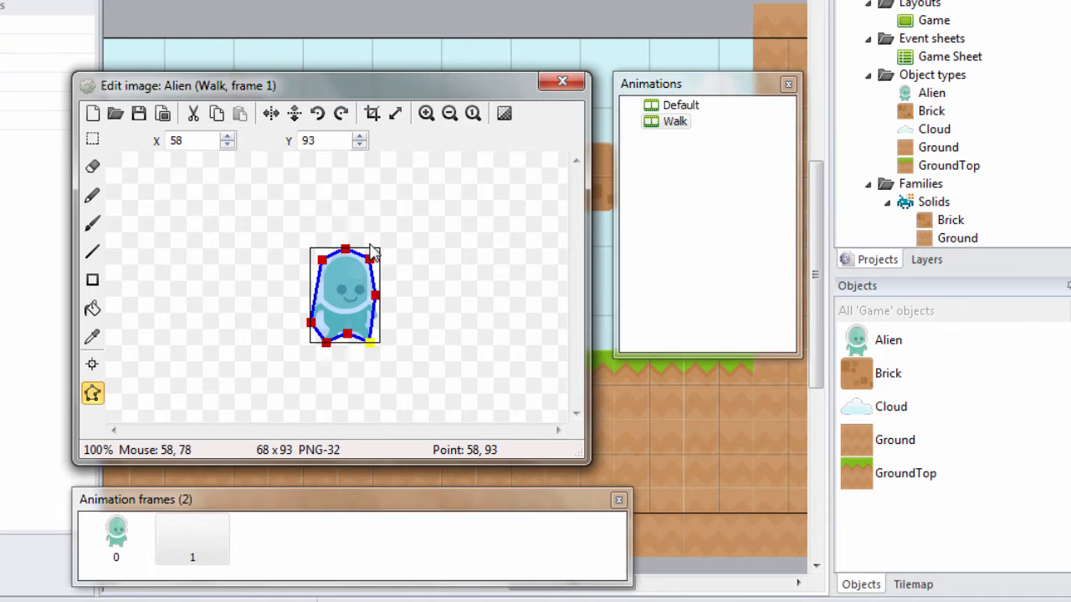
pyautogui.moveTo(375, 296); pyautogui.dragTo(380, 313)
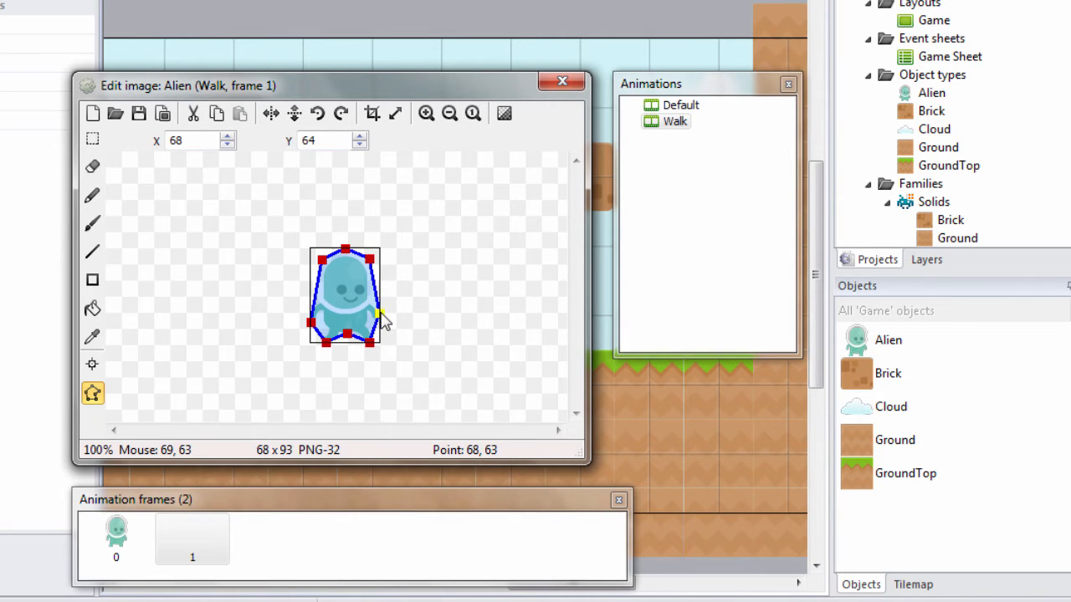
pyautogui.click(92, 394)
# Add frame 2 to the Walk animation and load alienC.png into it.
pyautogui.rightClick(259, 546)
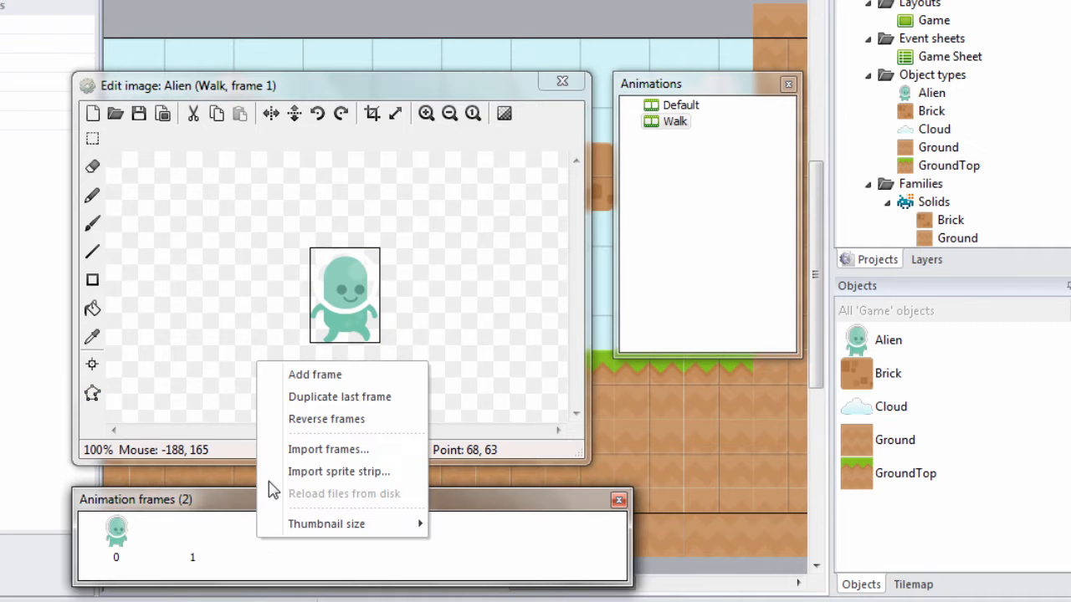
pyautogui.click(311, 380)
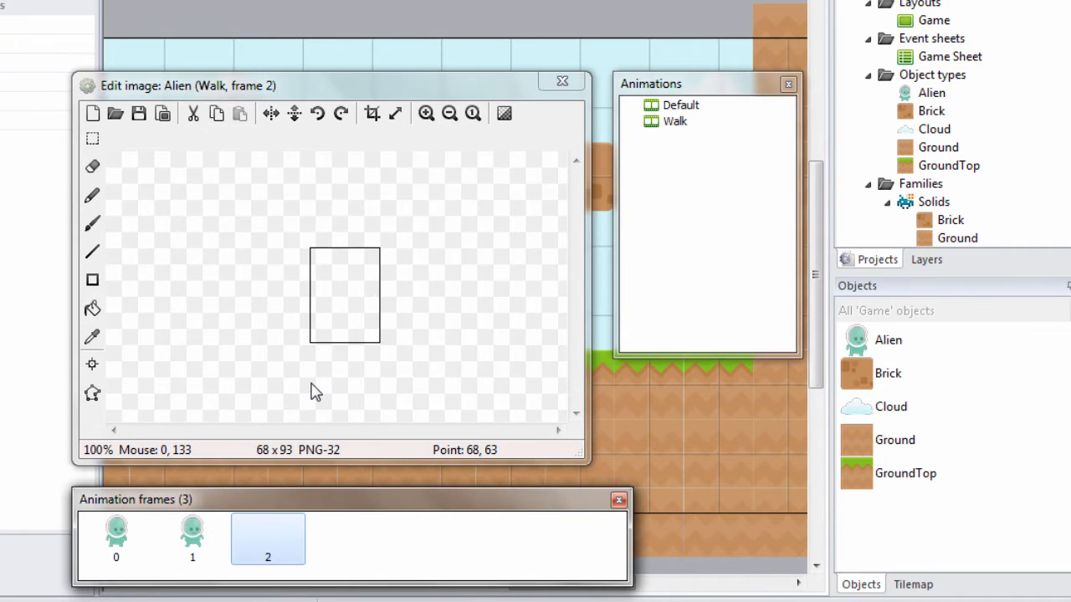
pyautogui.click(115, 114)
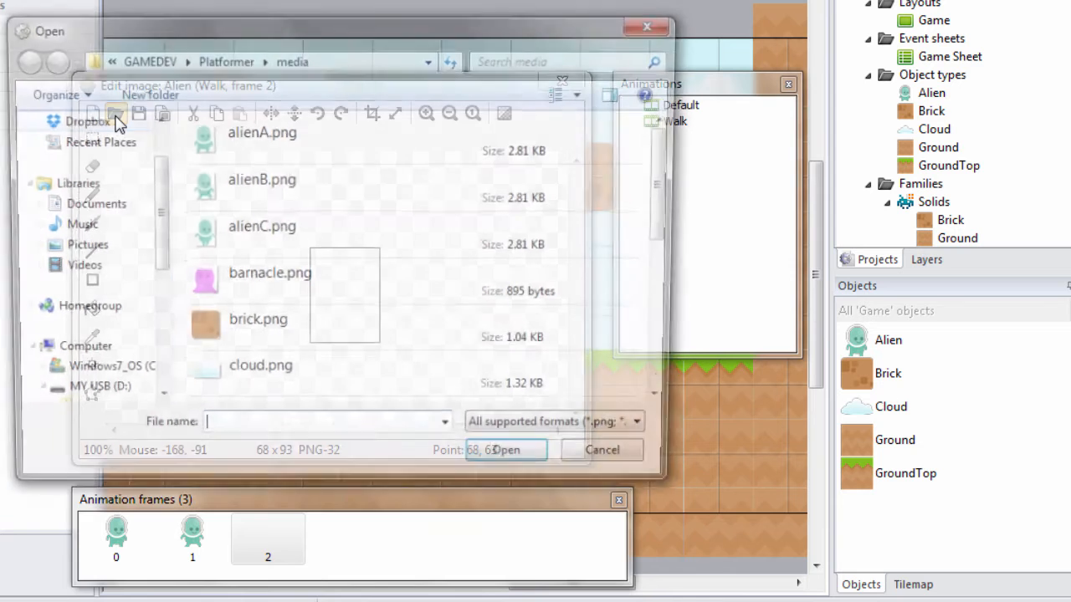
pyautogui.doubleClick(264, 231)
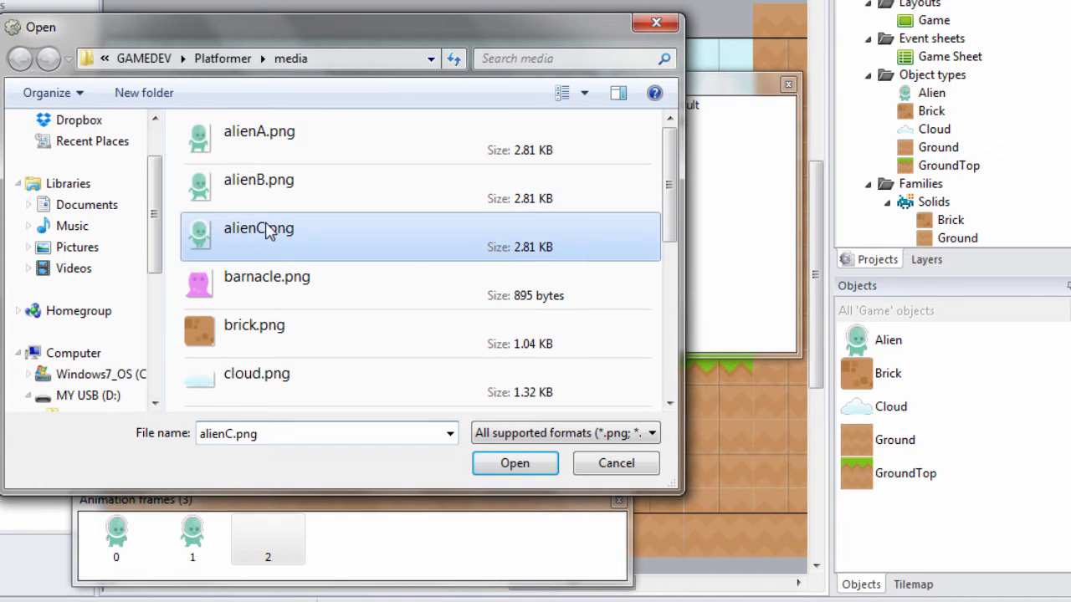
# Fit Walk frame 2's collision polygon to the feet and both hands, with the right-hand point about (70, 62).
pyautogui.click(93, 395)
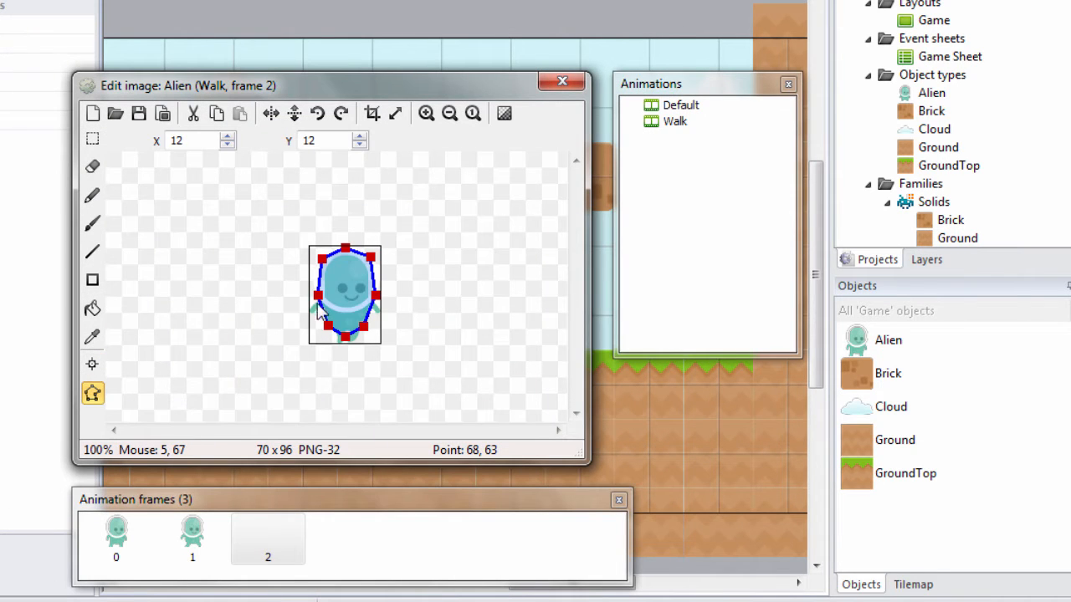
pyautogui.moveTo(318, 298); pyautogui.dragTo(352, 342)
pyautogui.moveTo(376, 296); pyautogui.dragTo(382, 310)
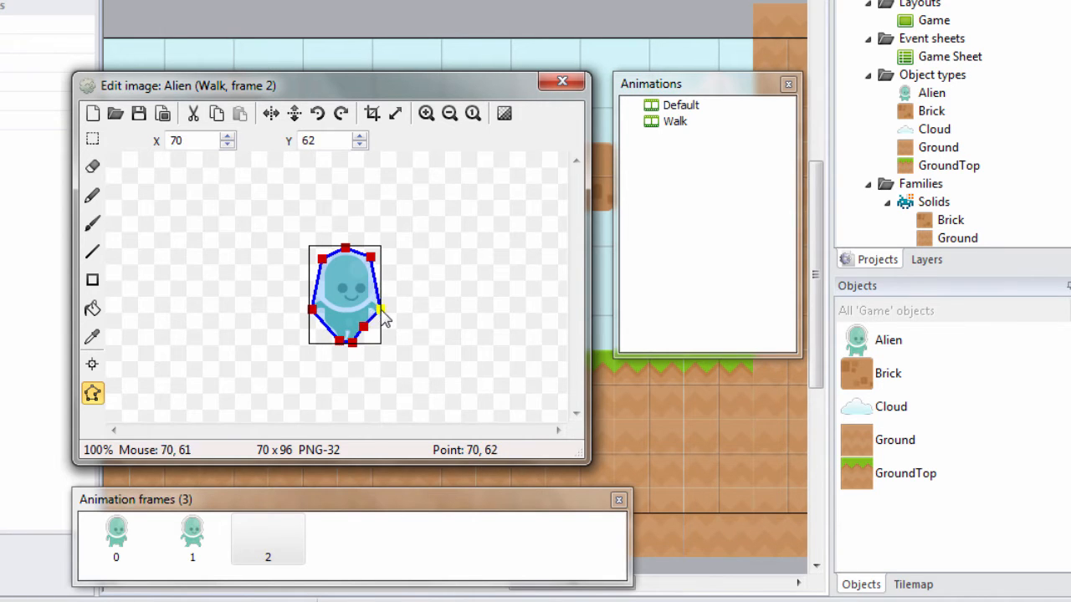
pyautogui.click(94, 396)
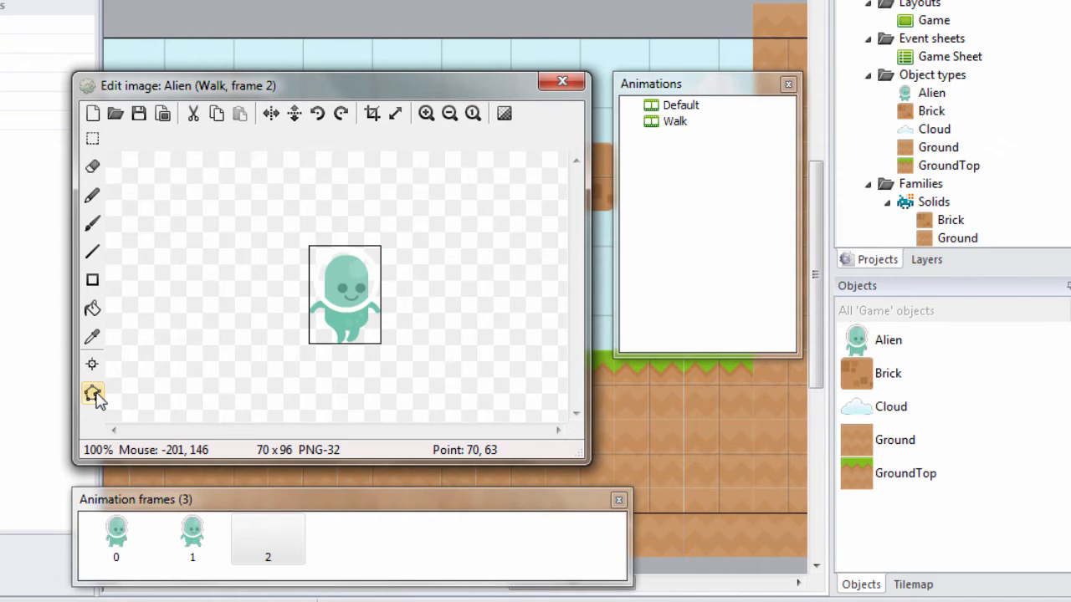
# Add frame 3 to the Walk animation and load alienB.png into it.
pyautogui.rightClick(358, 554)
pyautogui.click(405, 388)
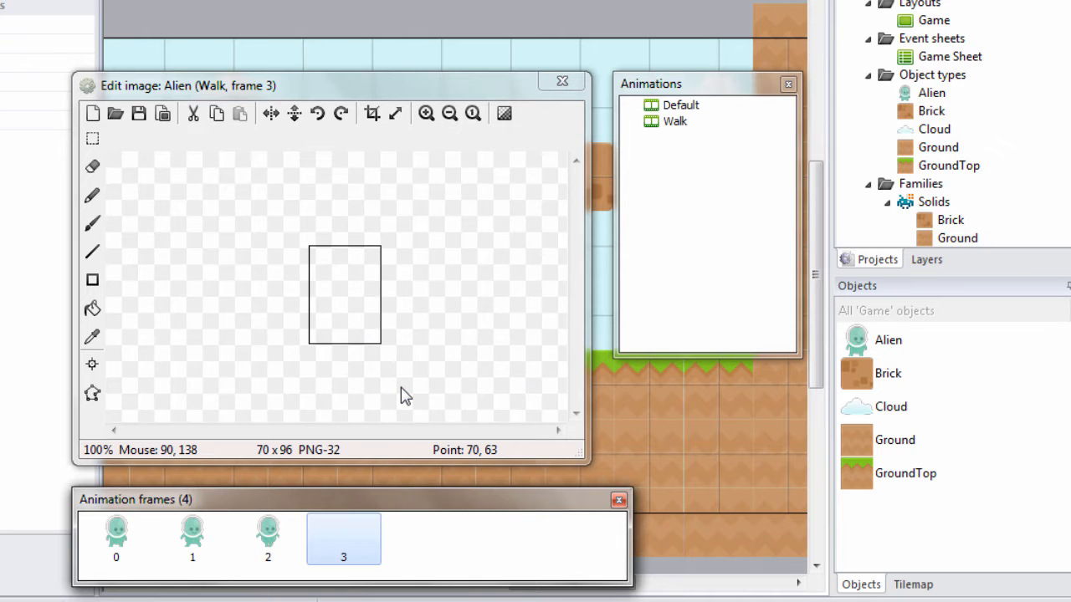
pyautogui.click(116, 113)
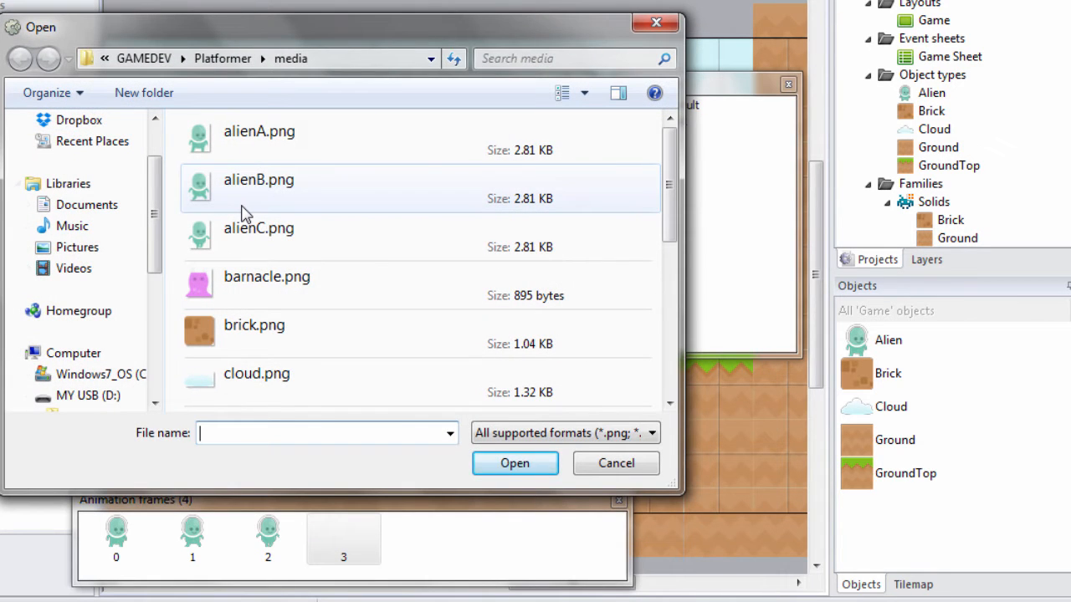
pyautogui.doubleClick(289, 196)
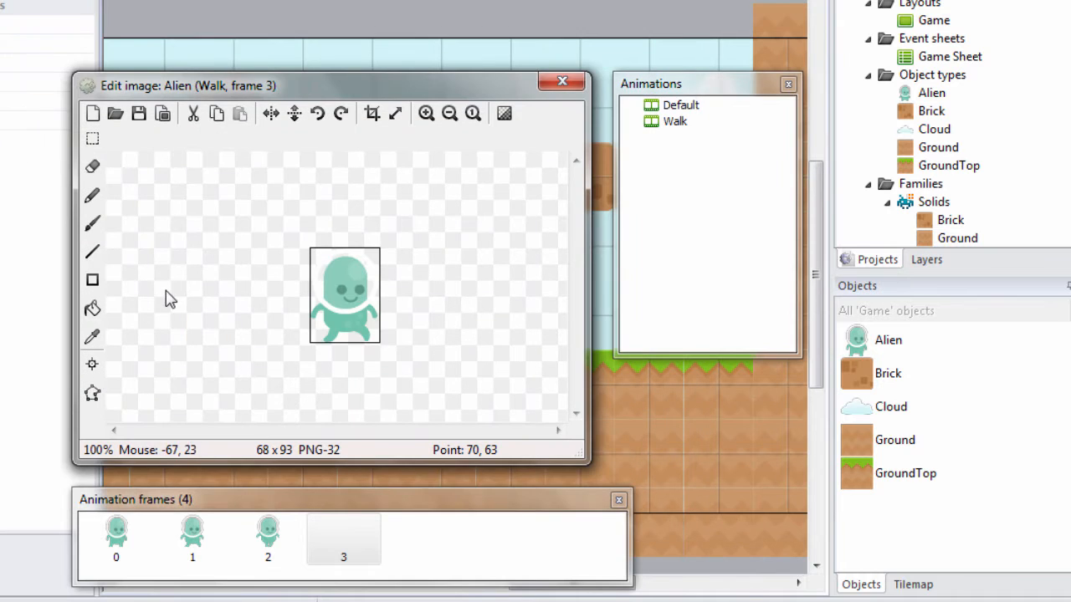
# Fit Walk frame 3's collision polygon to the feet and hands, with points about (62, 93) and (68, 68) on the right side.
pyautogui.click(92, 393)
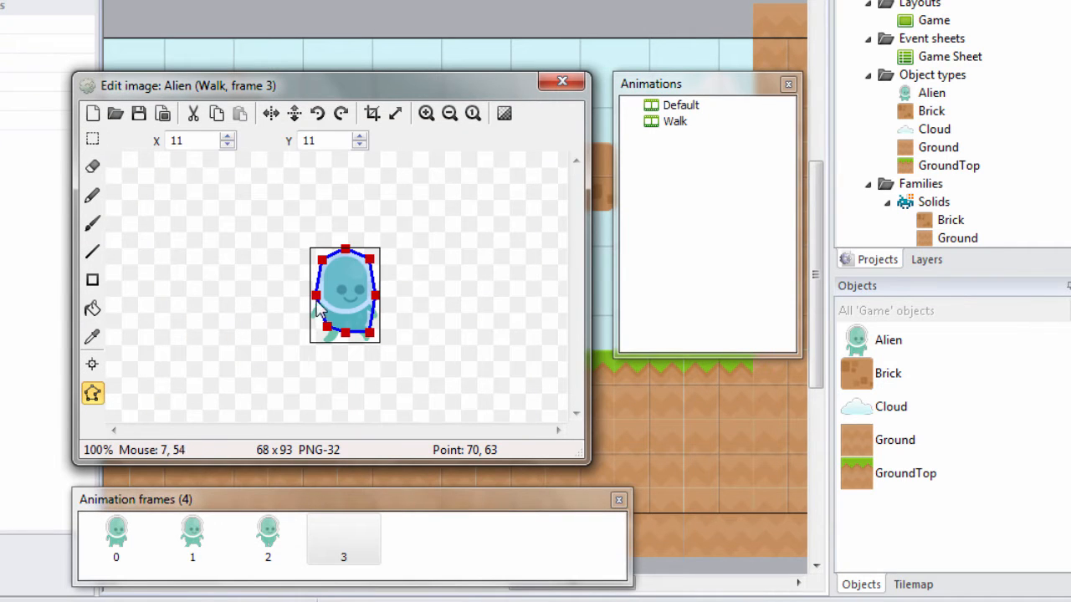
pyautogui.moveTo(318, 304); pyautogui.dragTo(371, 345)
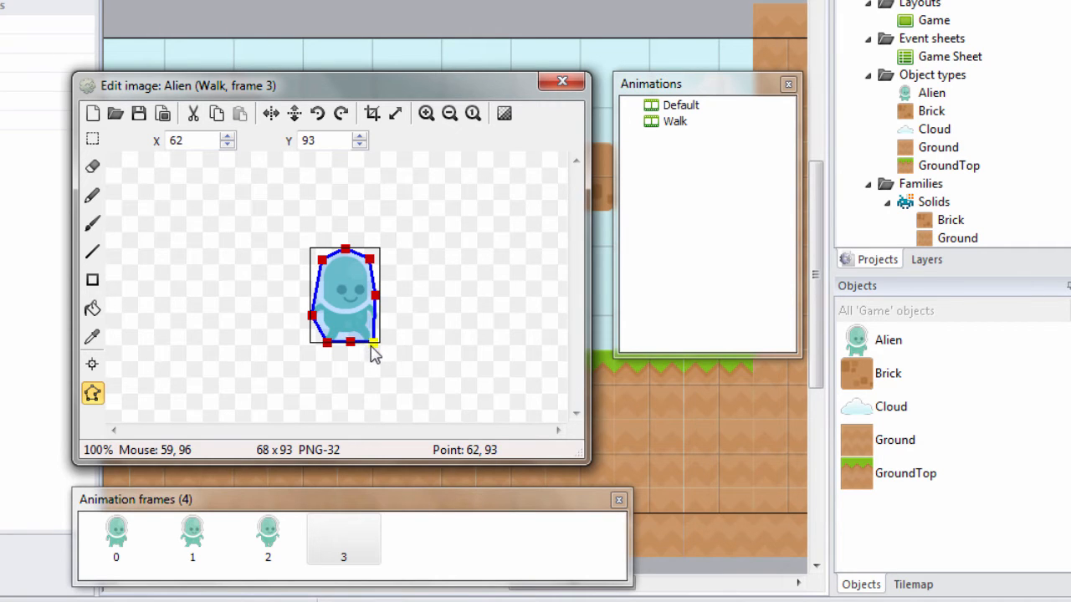
pyautogui.moveTo(376, 294); pyautogui.dragTo(378, 317)
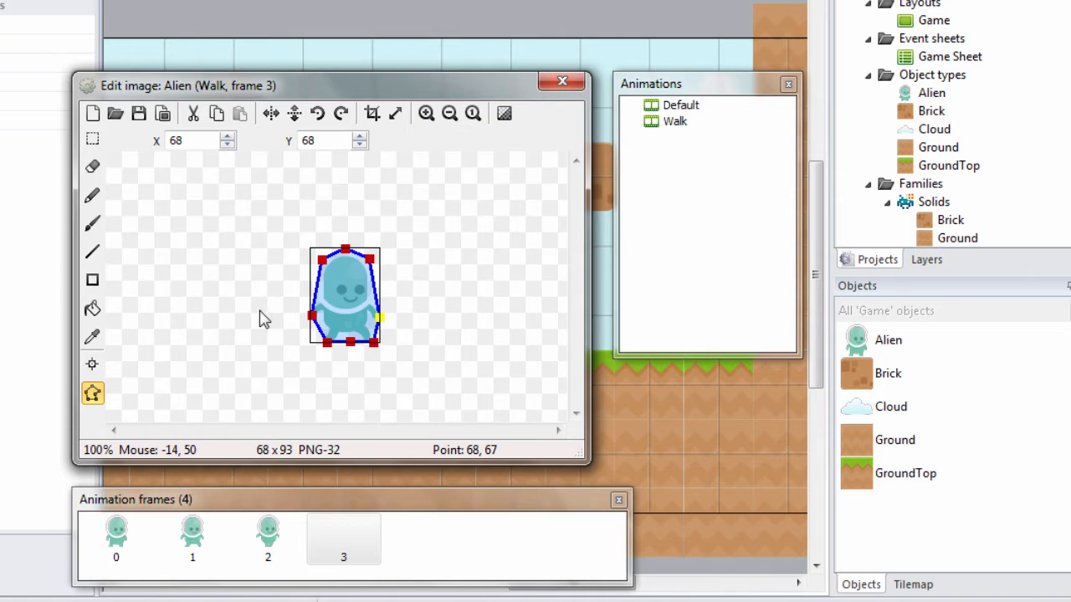
# Add frame 4 to the Walk animation and load alienA.png into it.
pyautogui.click(94, 394)
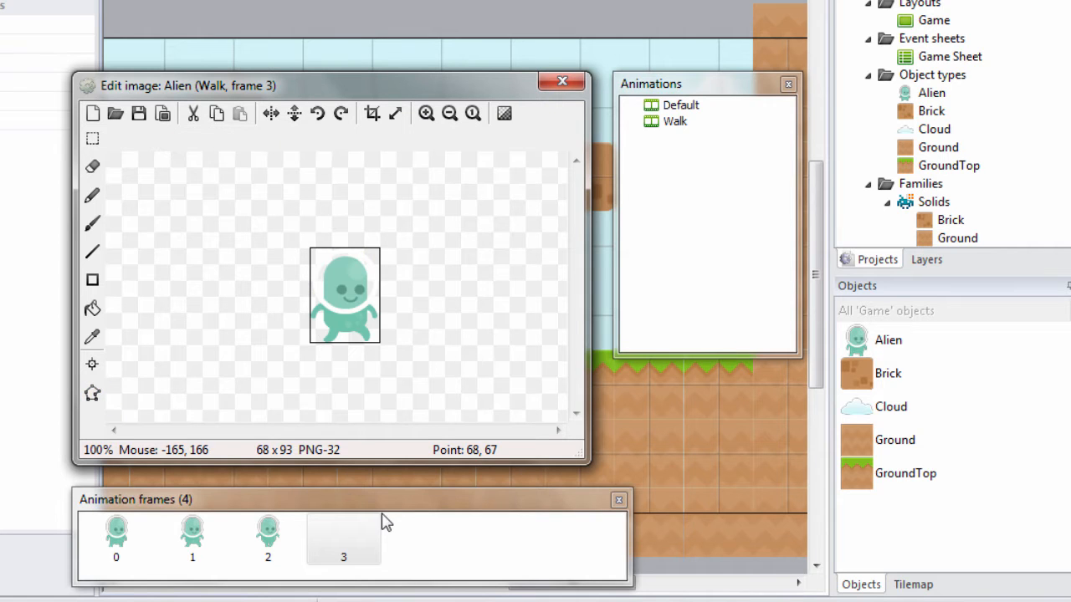
pyautogui.rightClick(399, 552)
pyautogui.click(444, 377)
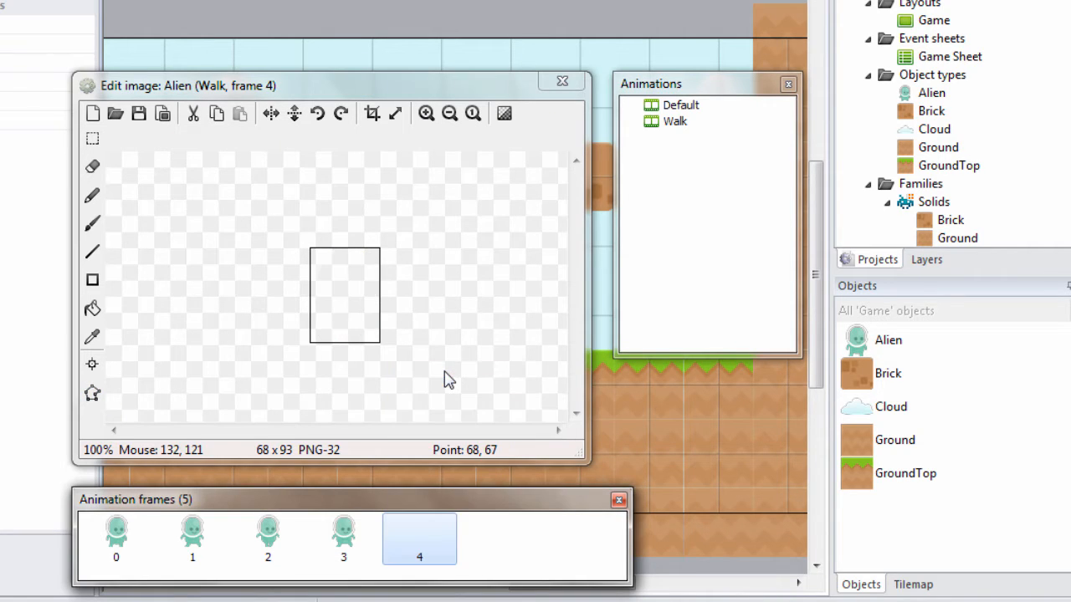
pyautogui.click(116, 113)
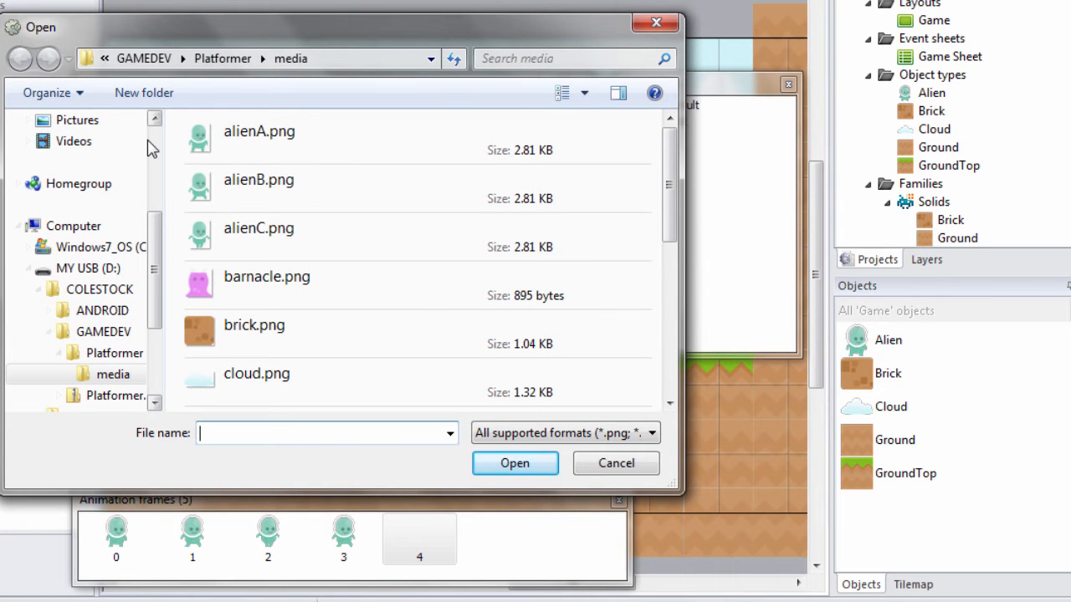
pyautogui.doubleClick(257, 142)
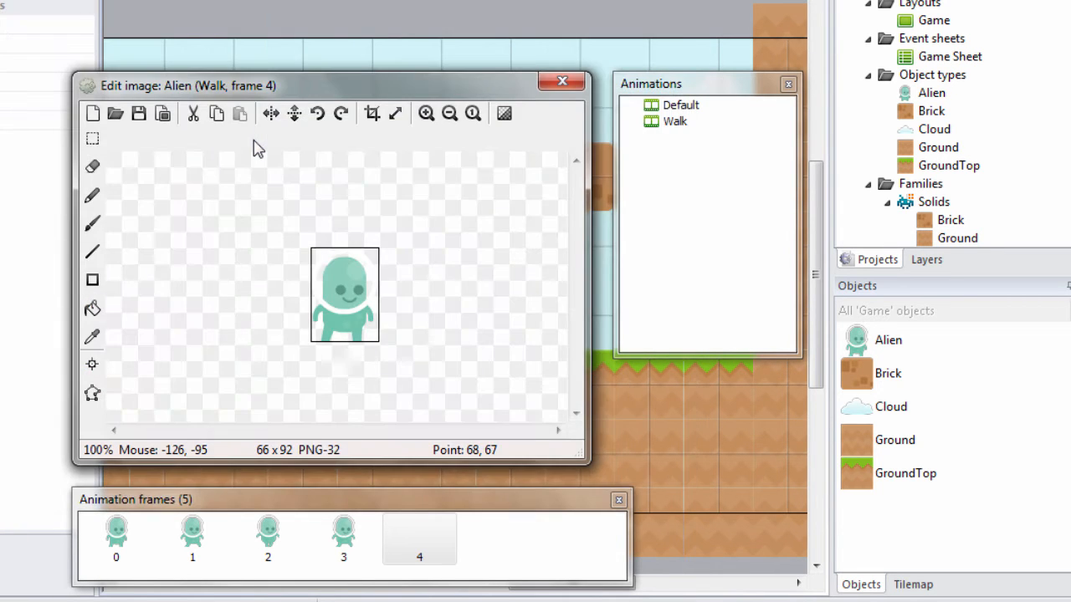
# Fit Walk frame 4's collision polygon to the feet and hands, with points about (50, 92), (64, 64) and (1, 67).
pyautogui.click(92, 393)
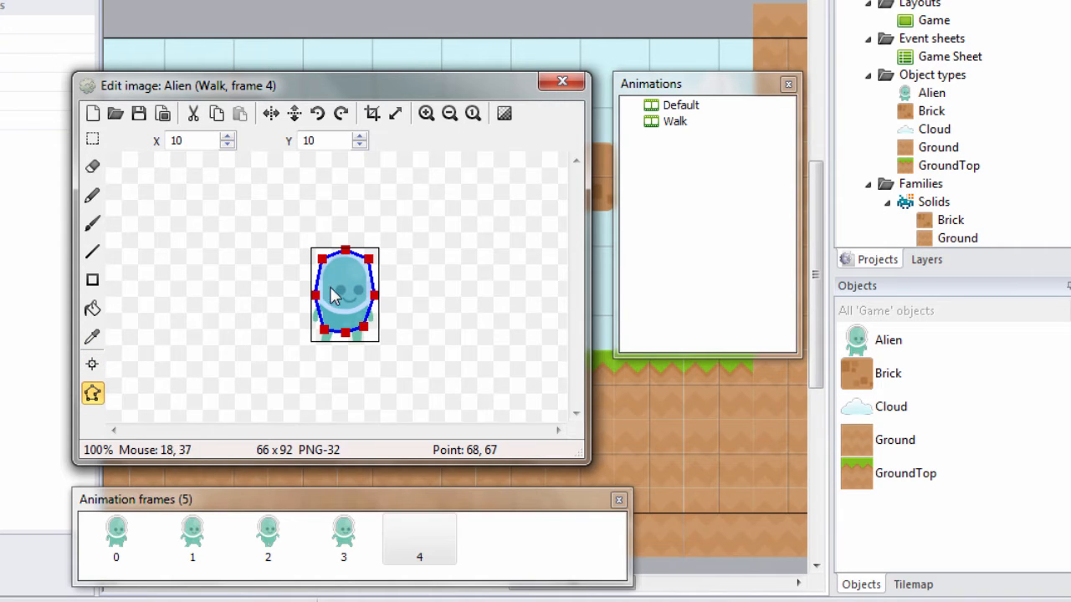
pyautogui.moveTo(324, 336); pyautogui.dragTo(362, 342)
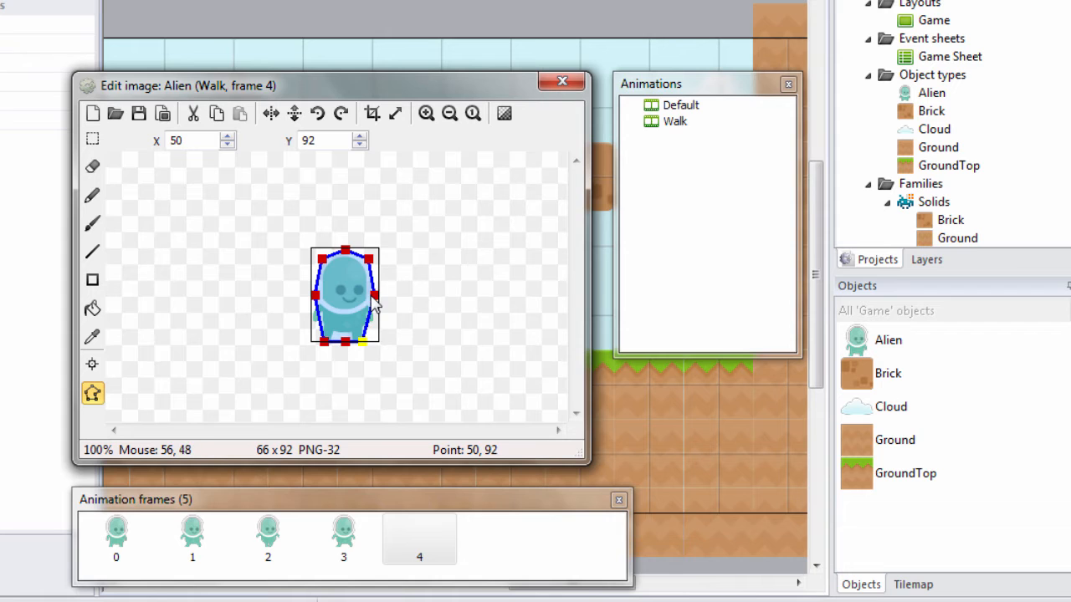
pyautogui.moveTo(372, 293); pyautogui.dragTo(375, 312)
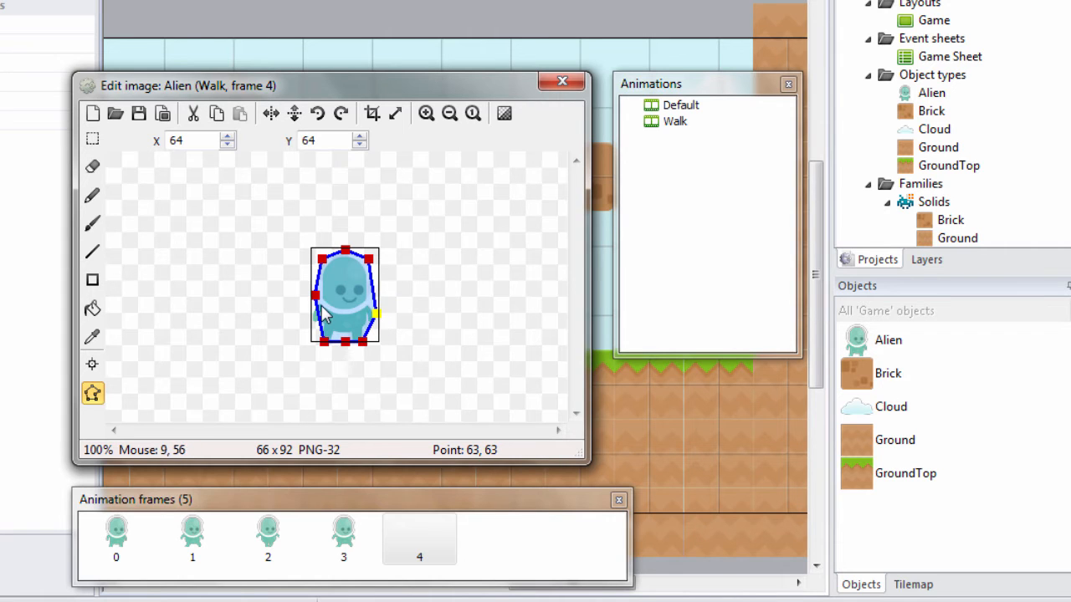
pyautogui.moveTo(317, 296); pyautogui.dragTo(313, 315)
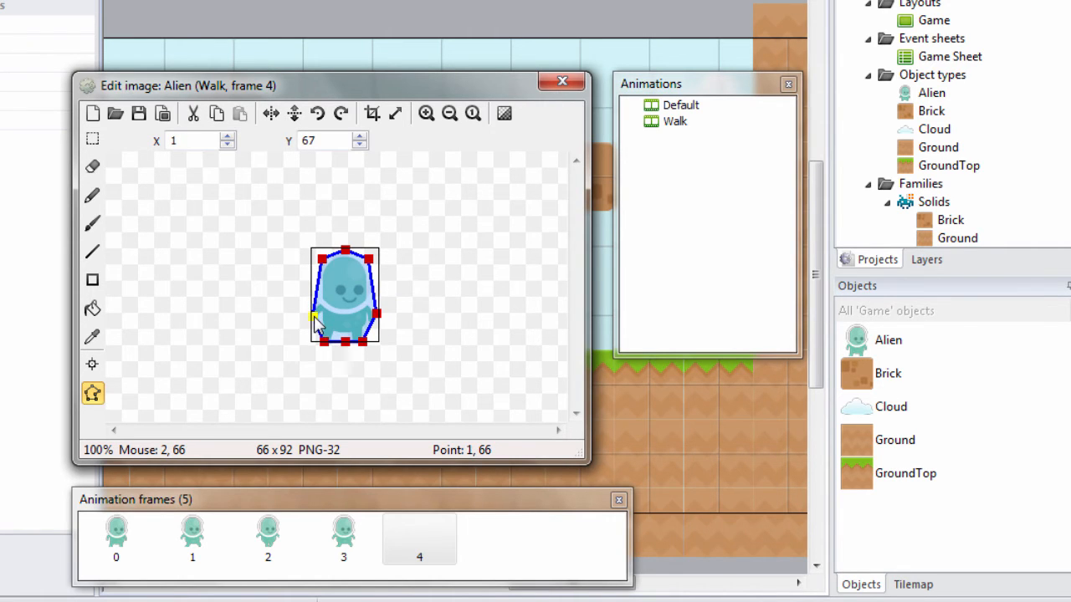
pyautogui.click(94, 395)
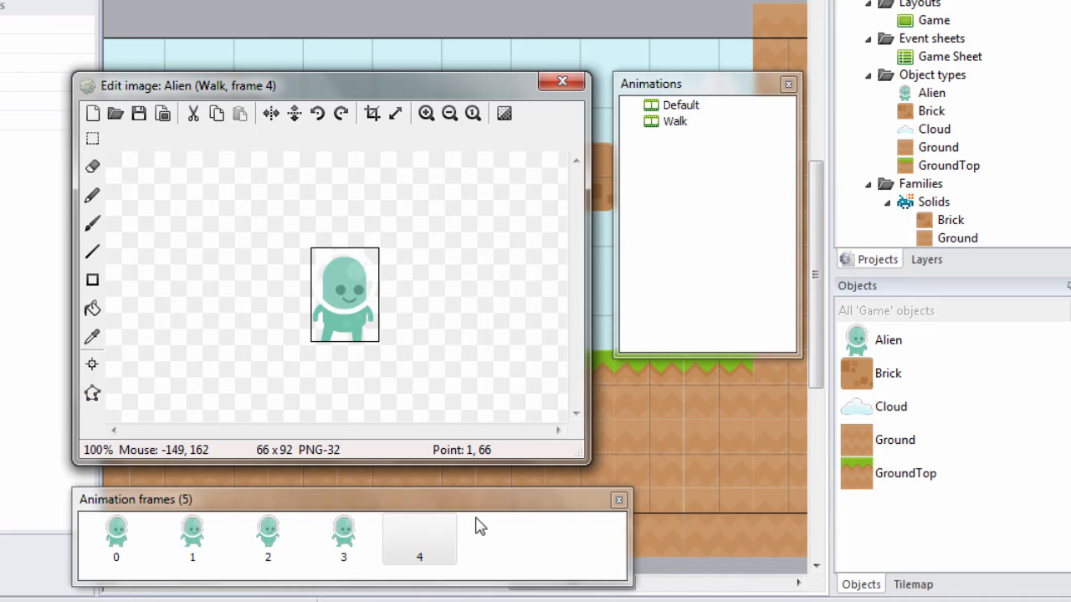
# Add frame 5 to the Walk animation and load alienC.png into it.
pyautogui.rightClick(469, 548)
pyautogui.click(512, 378)
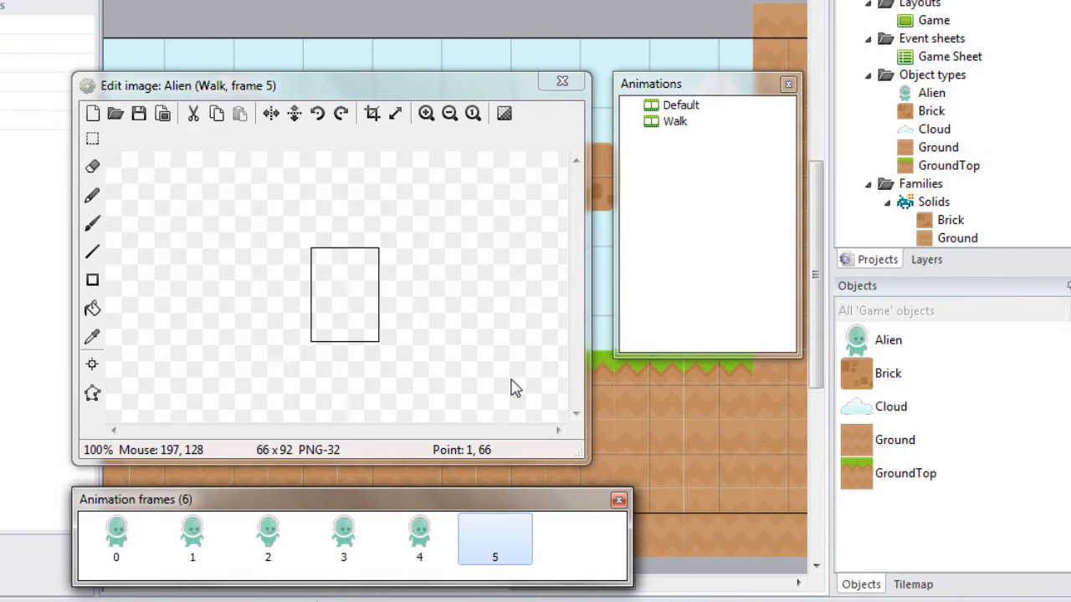
pyautogui.click(115, 113)
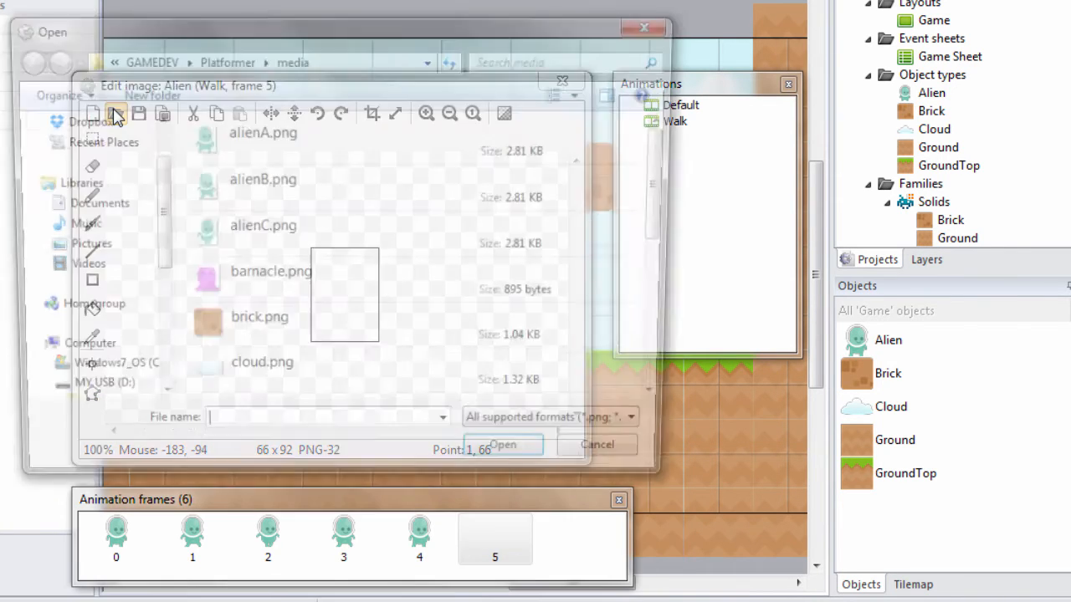
pyautogui.doubleClick(199, 228)
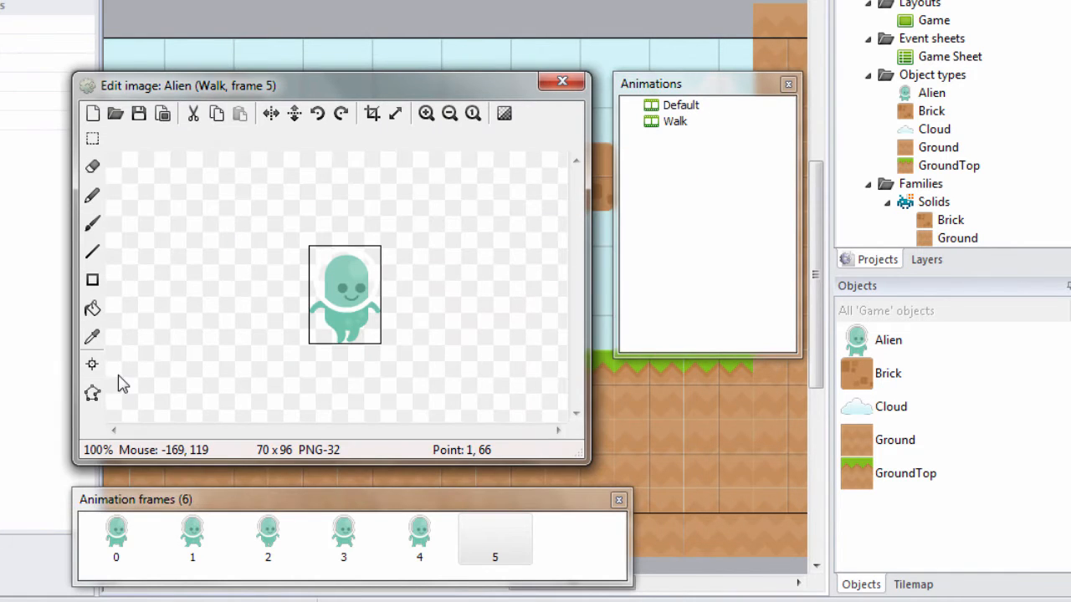
# Fit Walk frame 5's collision polygon to the feet and both hands, with points about (48, 95) and (70, 65).
pyautogui.click(92, 394)
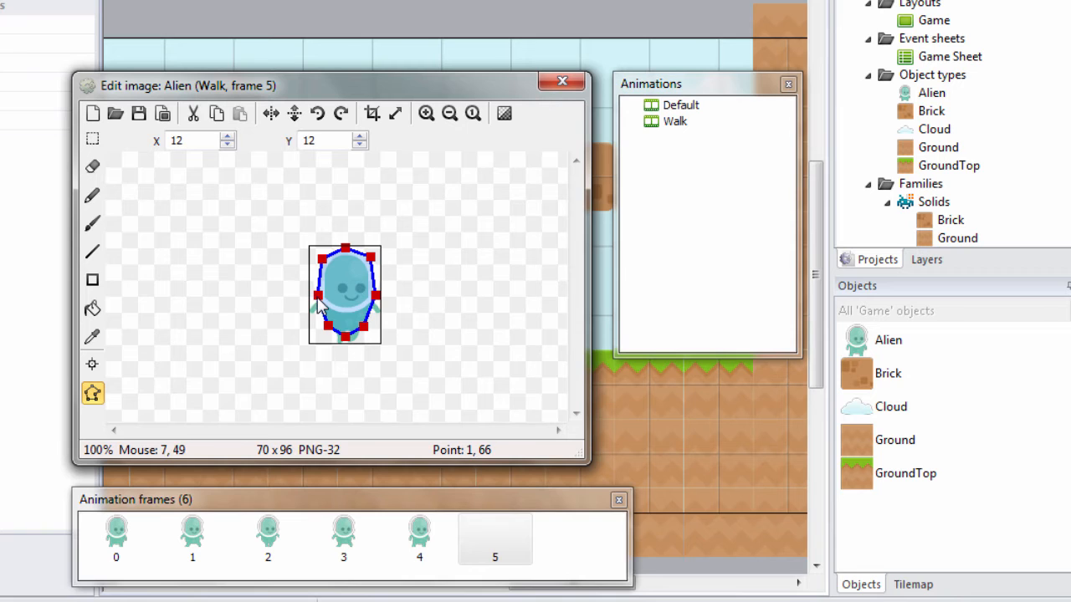
pyautogui.moveTo(317, 297); pyautogui.dragTo(359, 340)
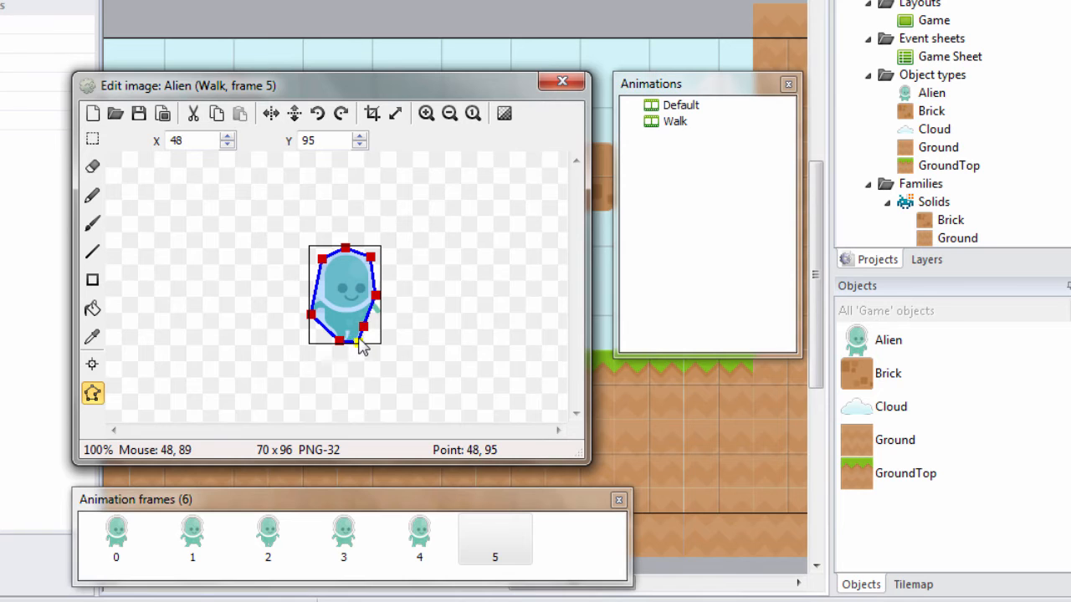
pyautogui.moveTo(376, 297); pyautogui.dragTo(385, 316)
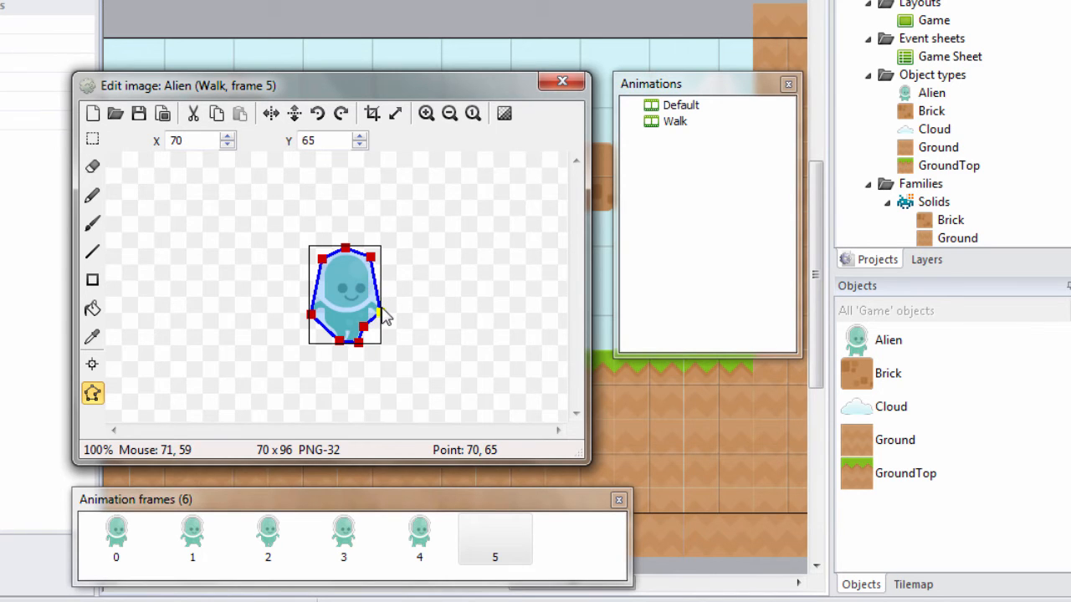
pyautogui.click(92, 392)
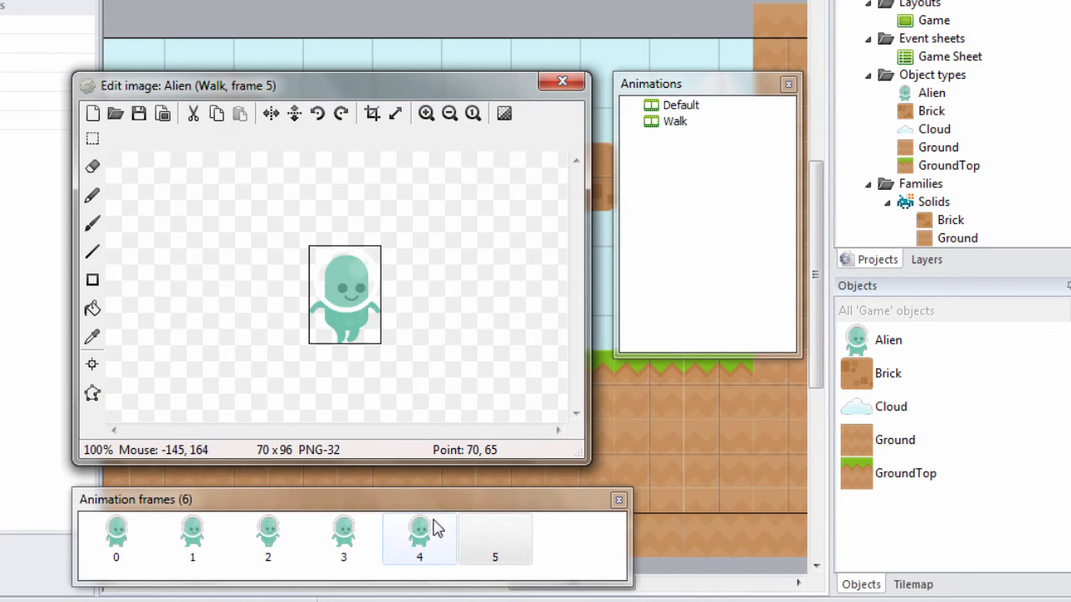
pyautogui.rightClick(554, 545)
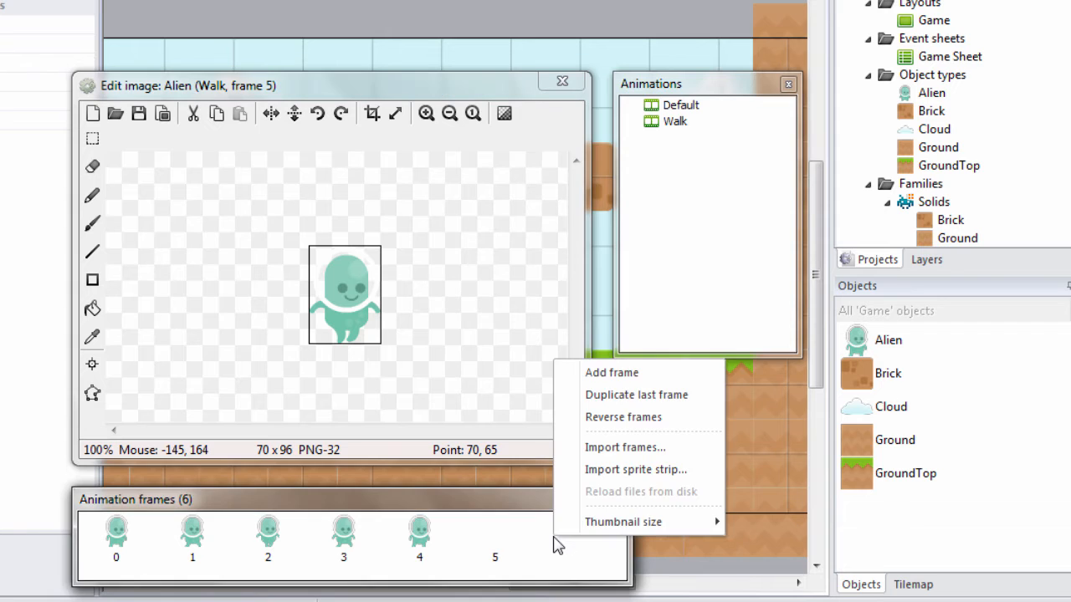
pyautogui.click(601, 378)
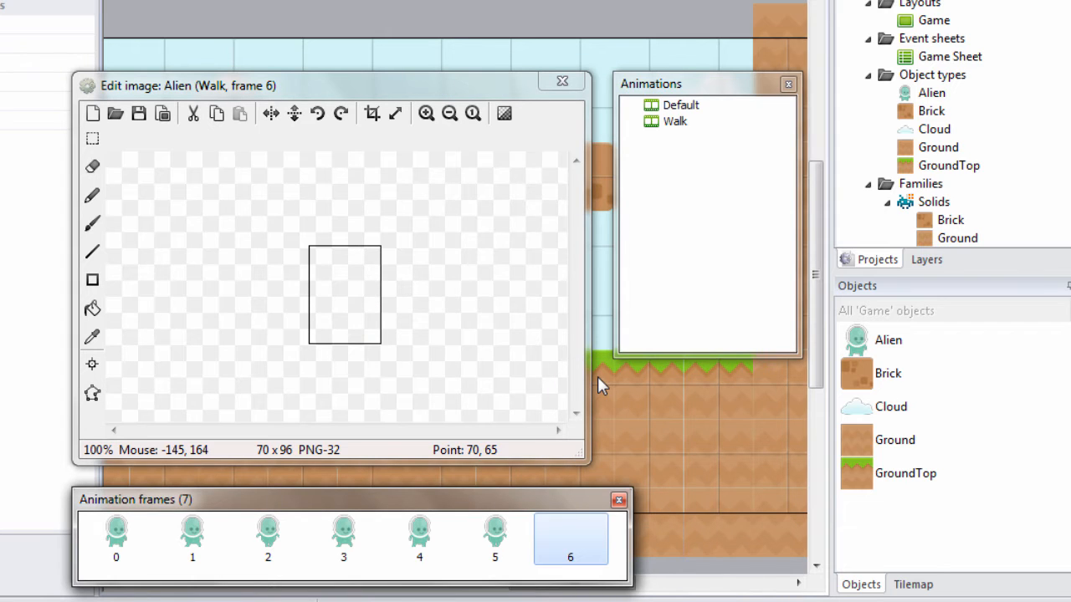
pyautogui.rightClick(575, 550)
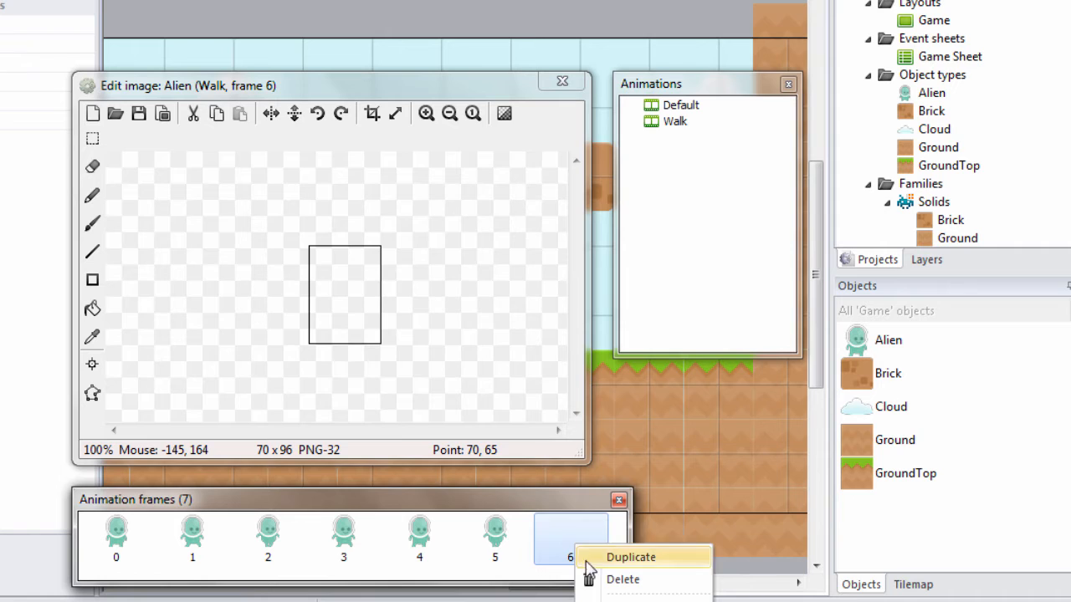
pyautogui.click(590, 572)
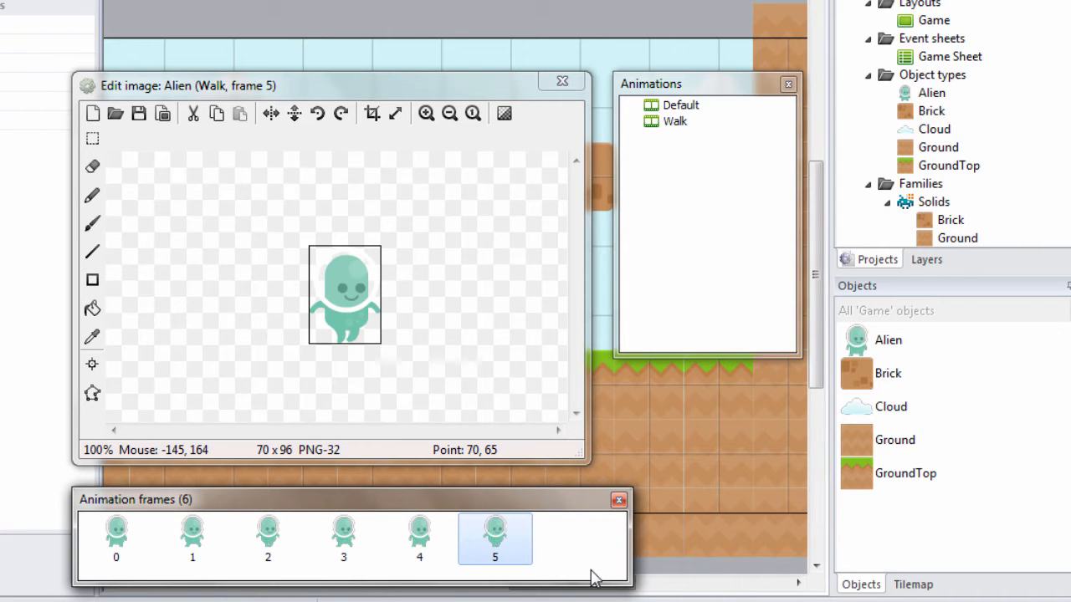
# Set the Alien's Walk animation speed to 8 and its Loop property to Yes.
pyautogui.click(563, 82)
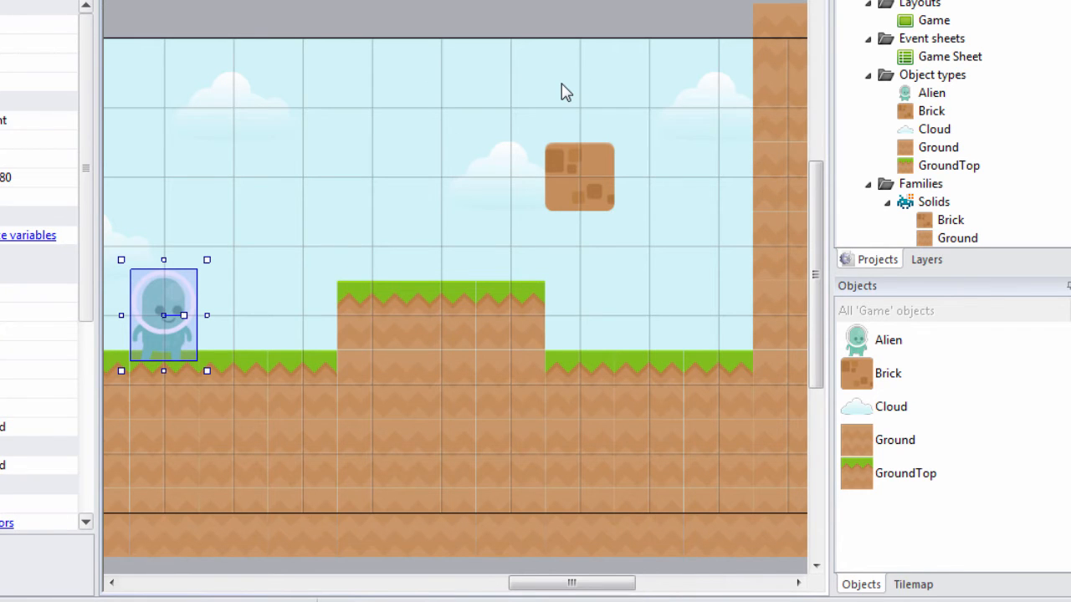
pyautogui.rightClick(170, 304)
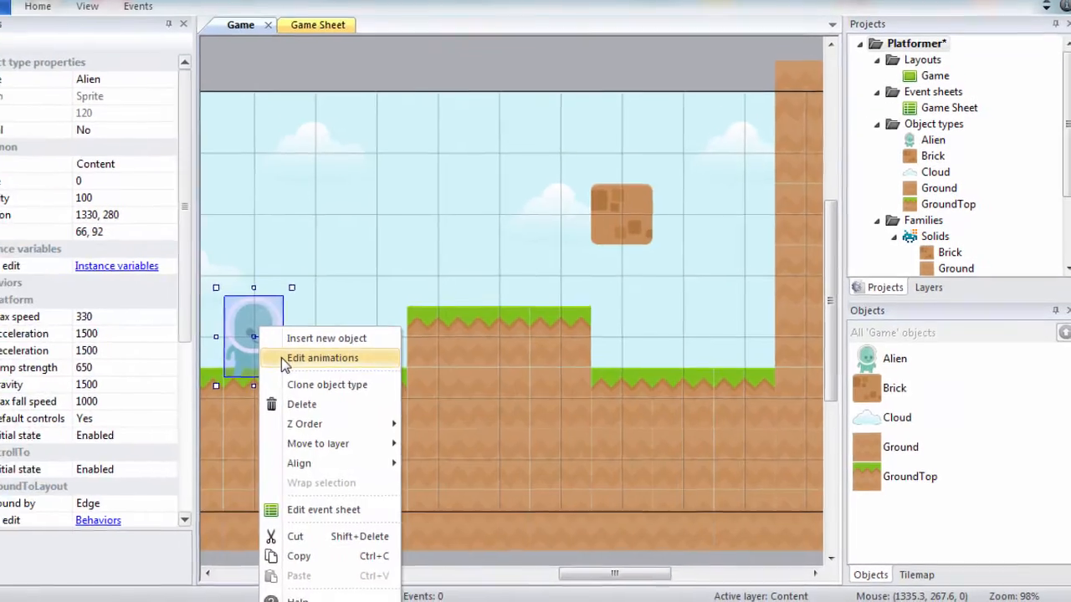
pyautogui.click(221, 344)
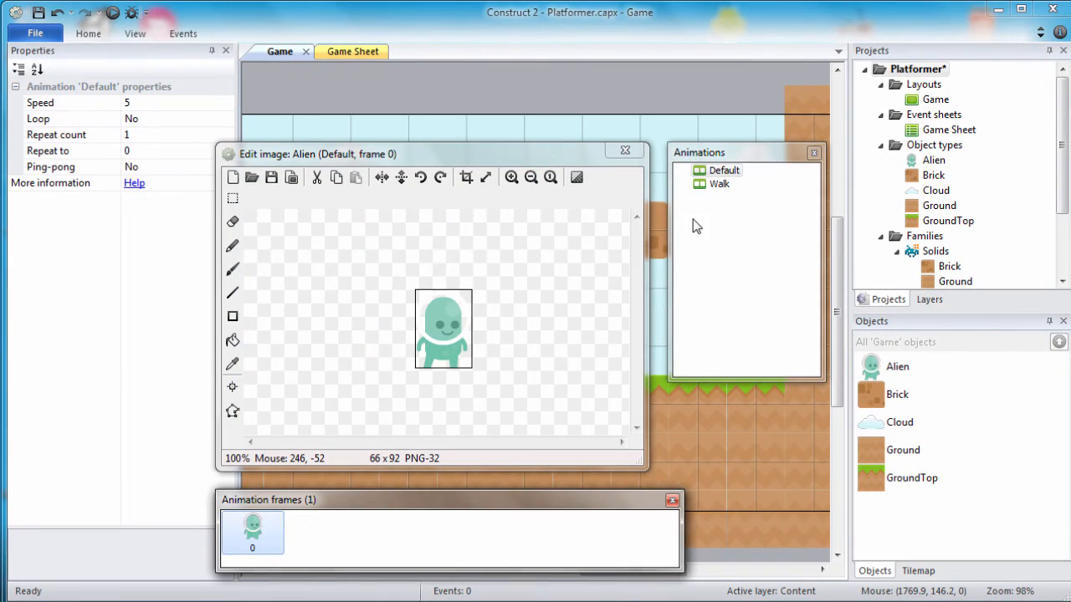
pyautogui.click(720, 185)
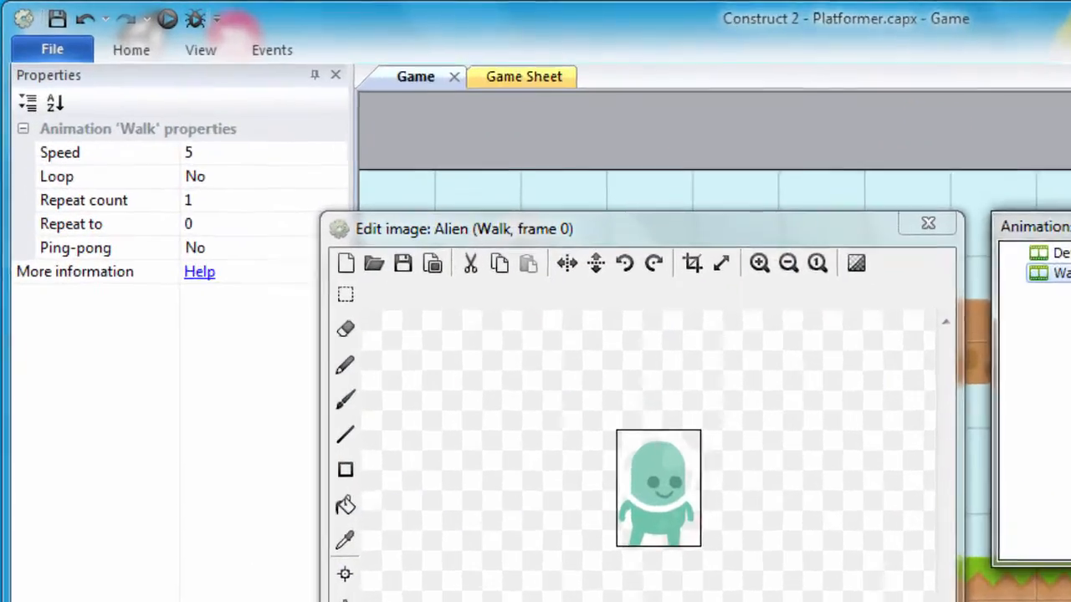
pyautogui.click(155, 104)
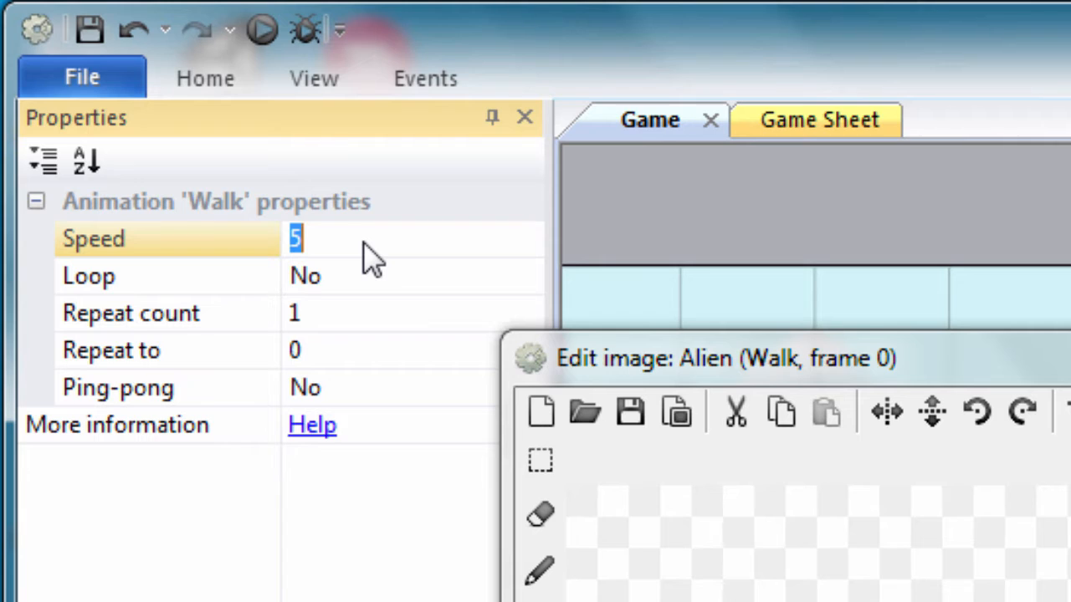
pyautogui.write('8')
pyautogui.click(335, 282)
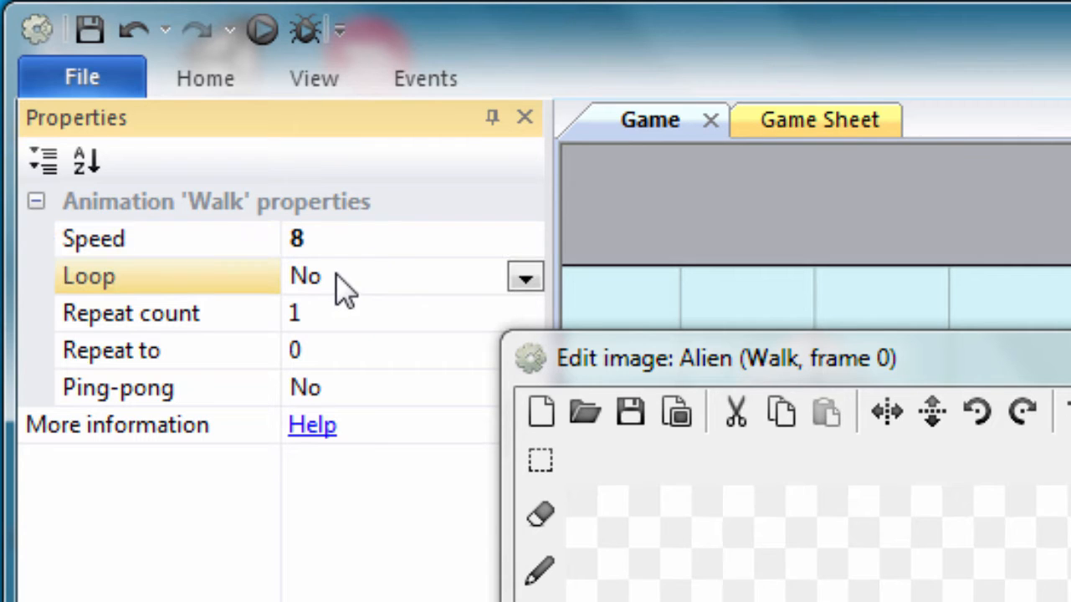
pyautogui.click(525, 280)
pyautogui.click(469, 317)
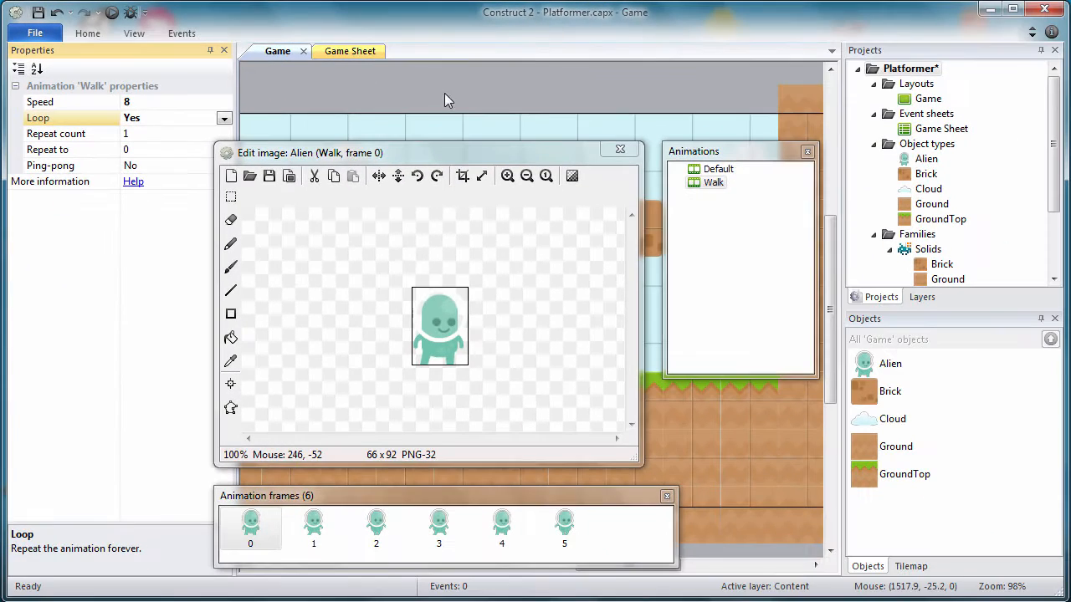
pyautogui.click(620, 149)
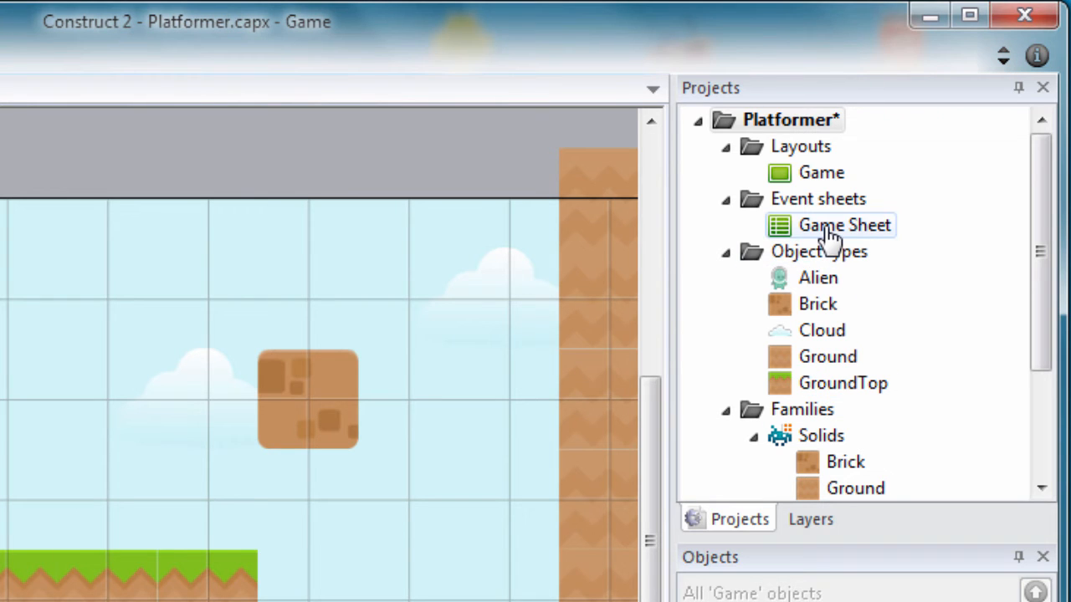
# Add an event to the Game Sheet with the Alien's Platform condition Is moving.
pyautogui.rightClick(831, 236)
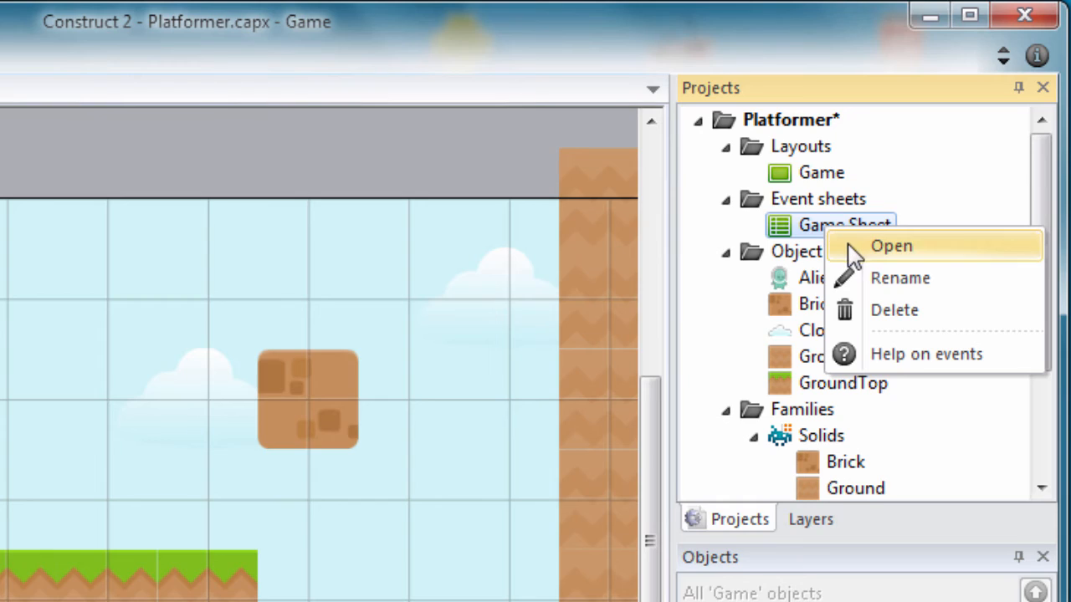
pyautogui.click(841, 244)
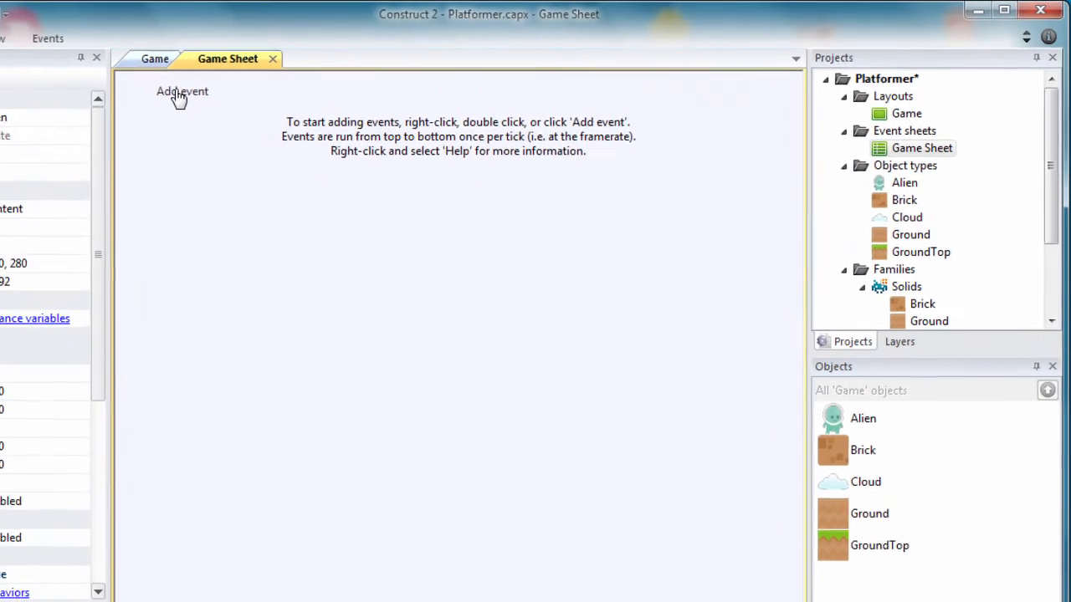
pyautogui.click(178, 98)
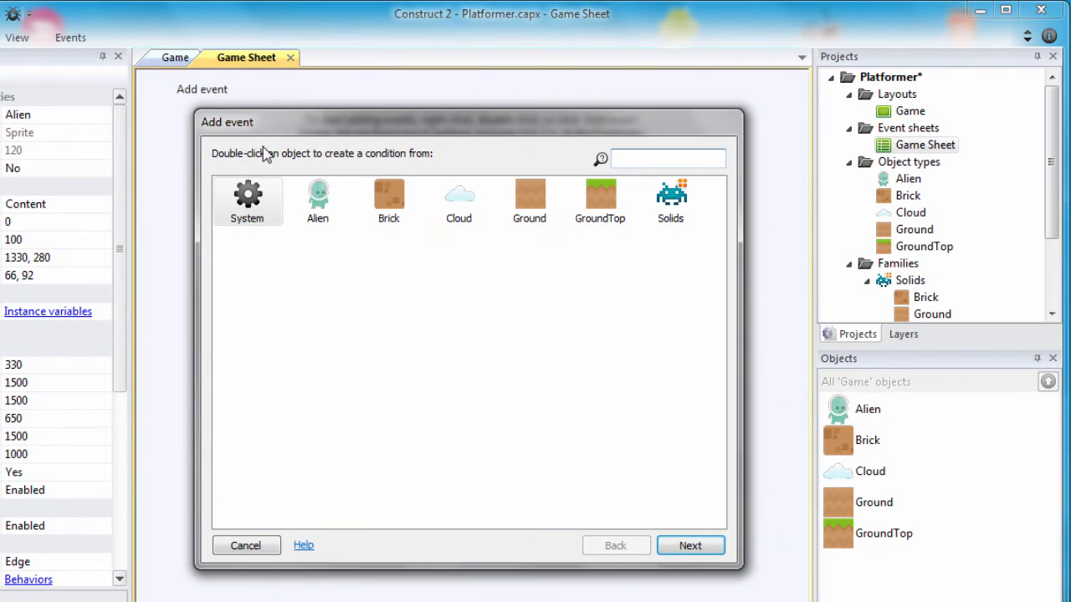
pyautogui.click(301, 216)
pyautogui.doubleClick(318, 211)
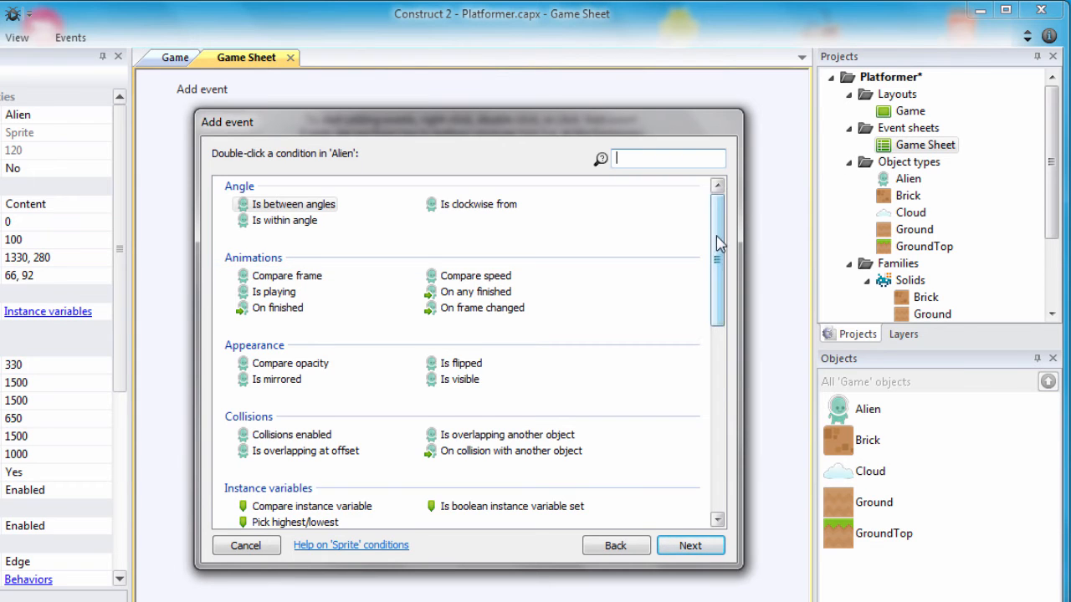
pyautogui.moveTo(718, 244); pyautogui.dragTo(727, 354)
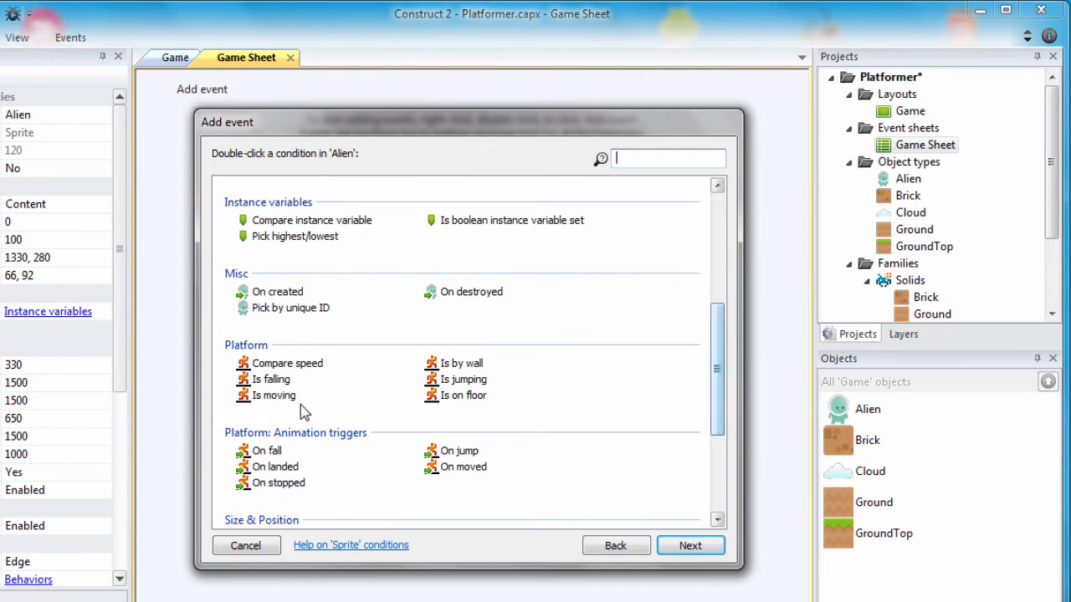
pyautogui.click(276, 396)
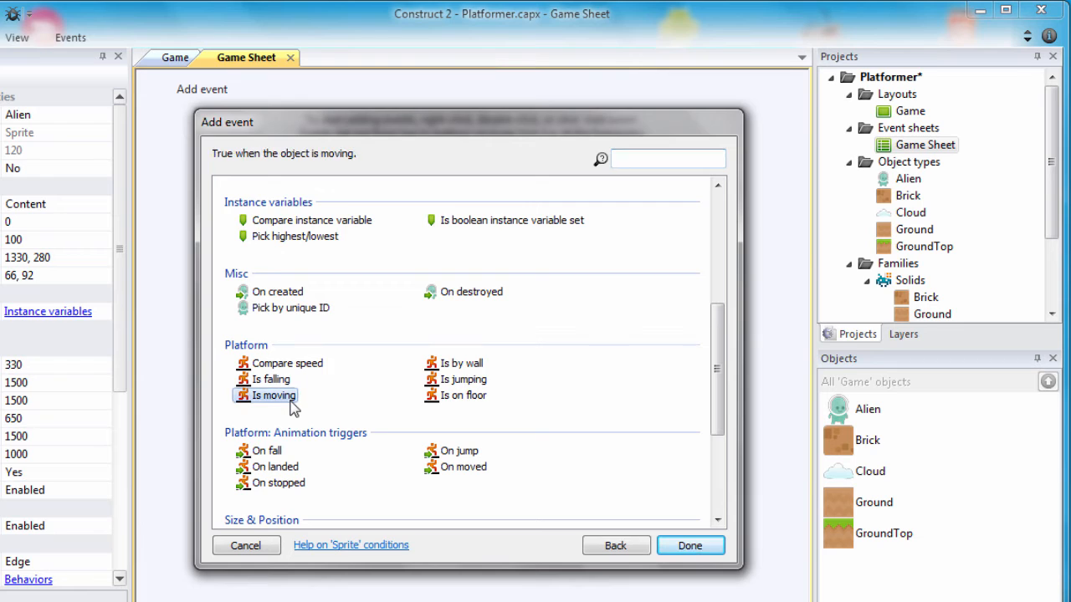
pyautogui.click(686, 545)
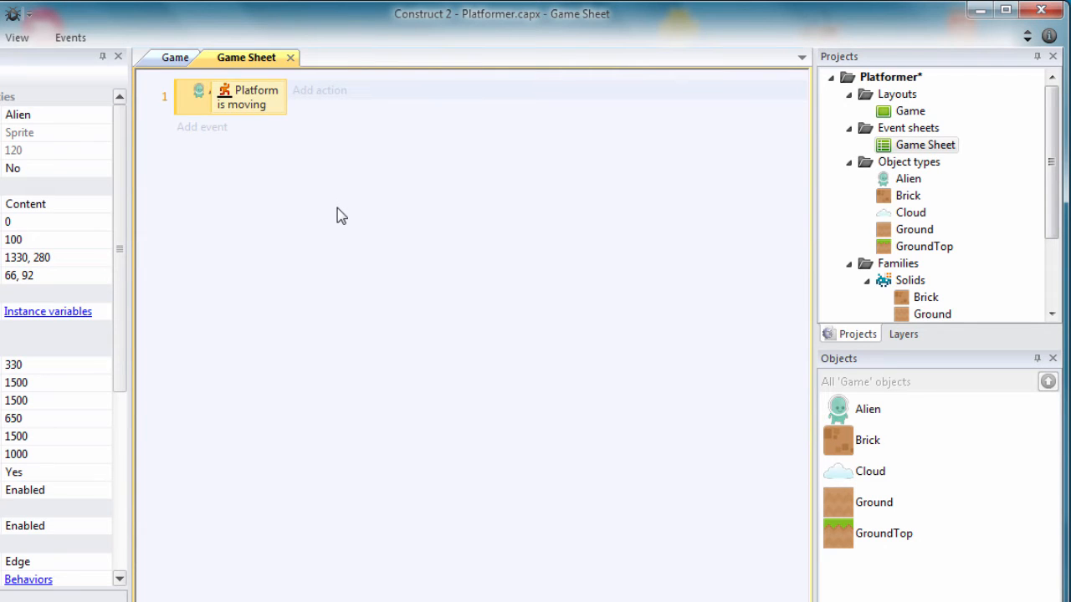
# Add an action to the Is moving event that sets the Alien's animation to "Walk" from the beginning.
pyautogui.click(315, 94)
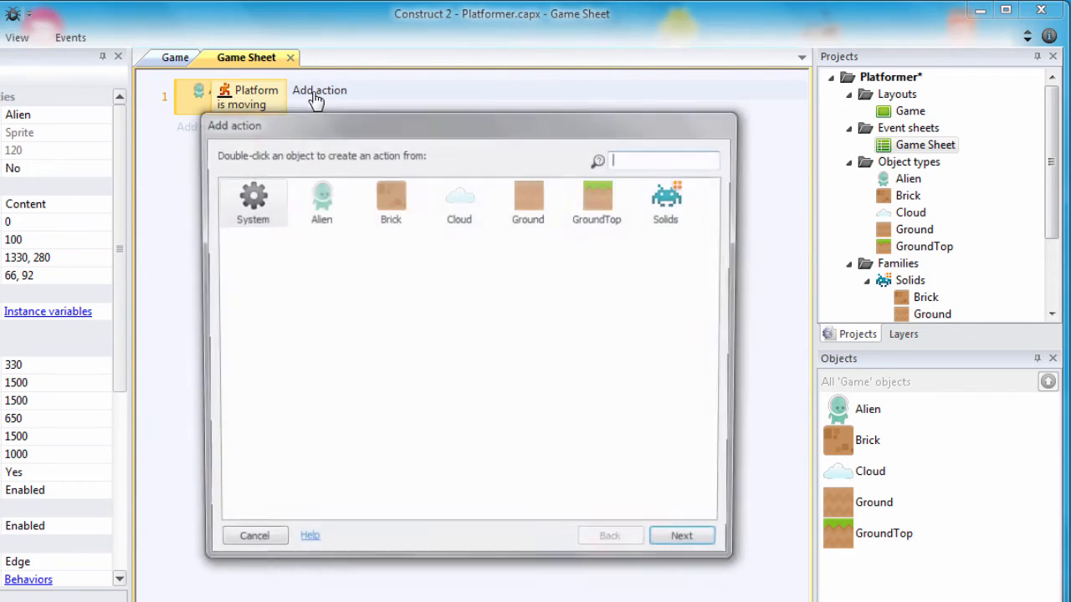
pyautogui.doubleClick(315, 219)
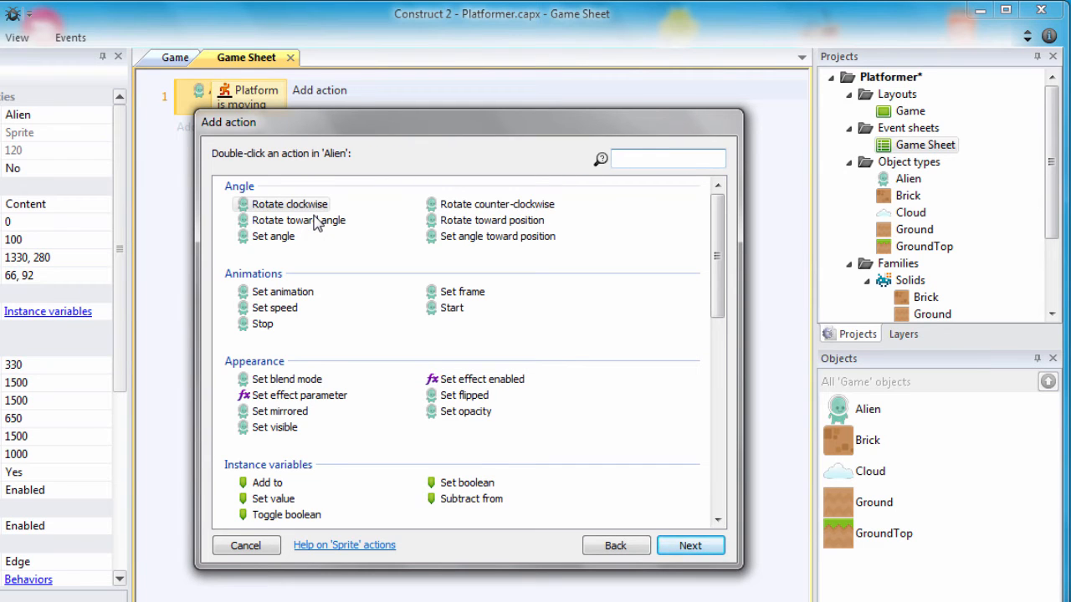
pyautogui.click(303, 293)
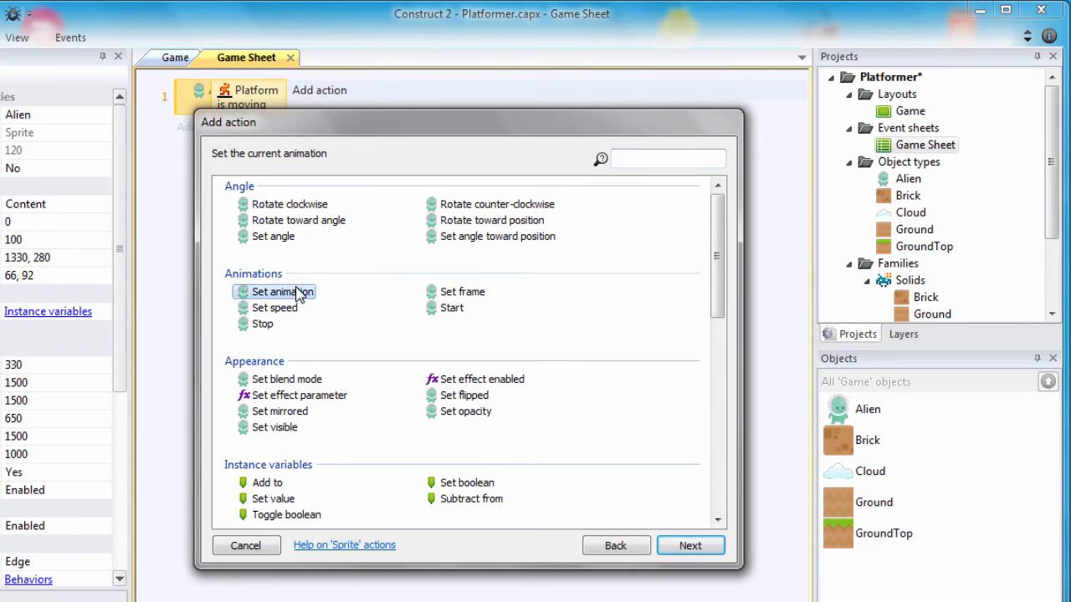
pyautogui.click(688, 545)
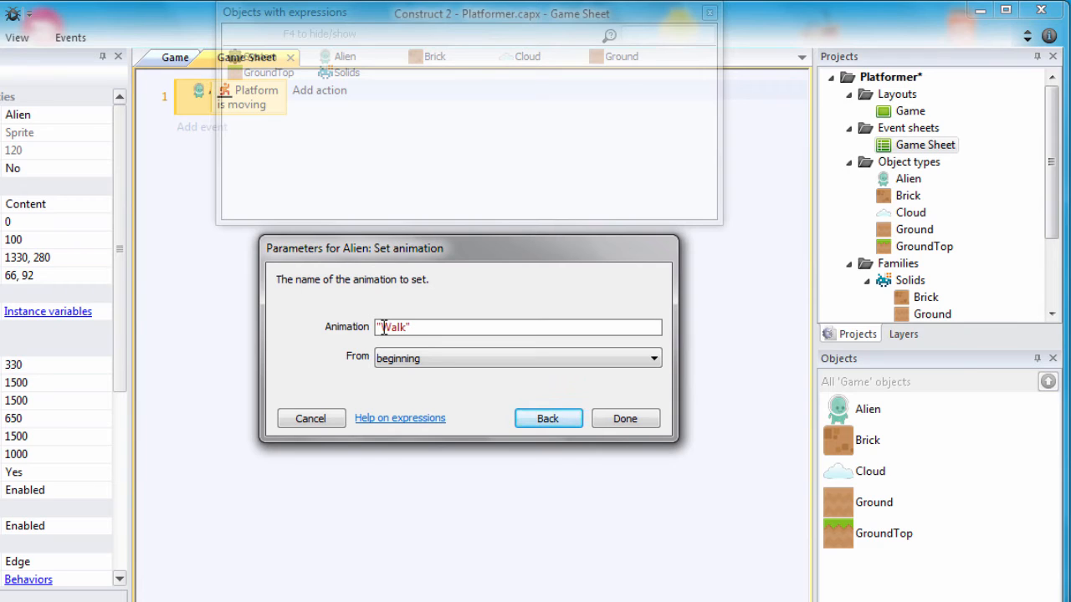
pyautogui.click(603, 422)
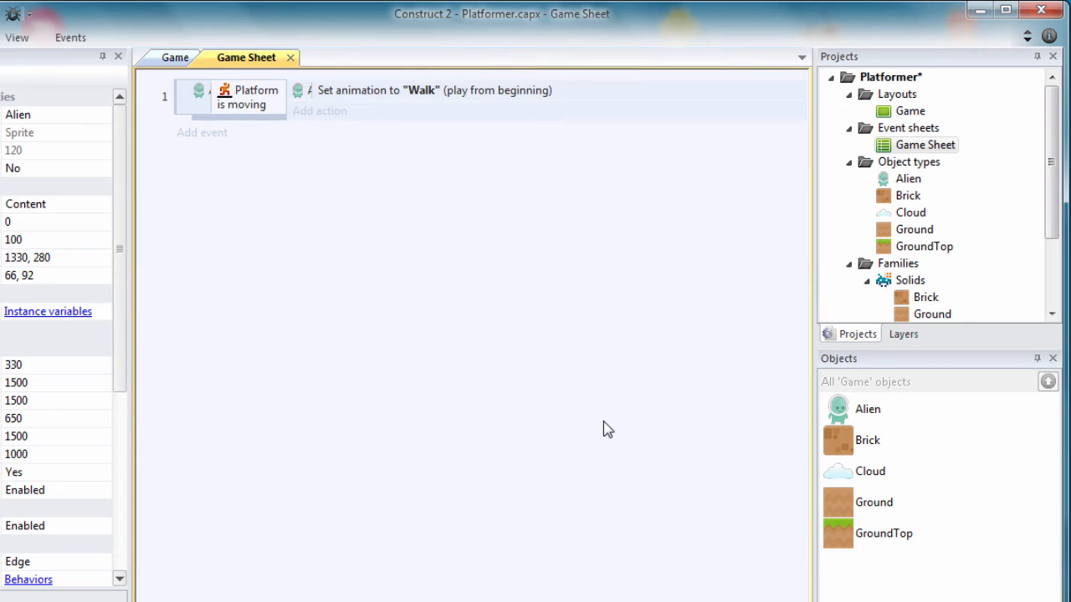
# Add a System Else event below the Is moving event in the Game Sheet.
pyautogui.click(205, 134)
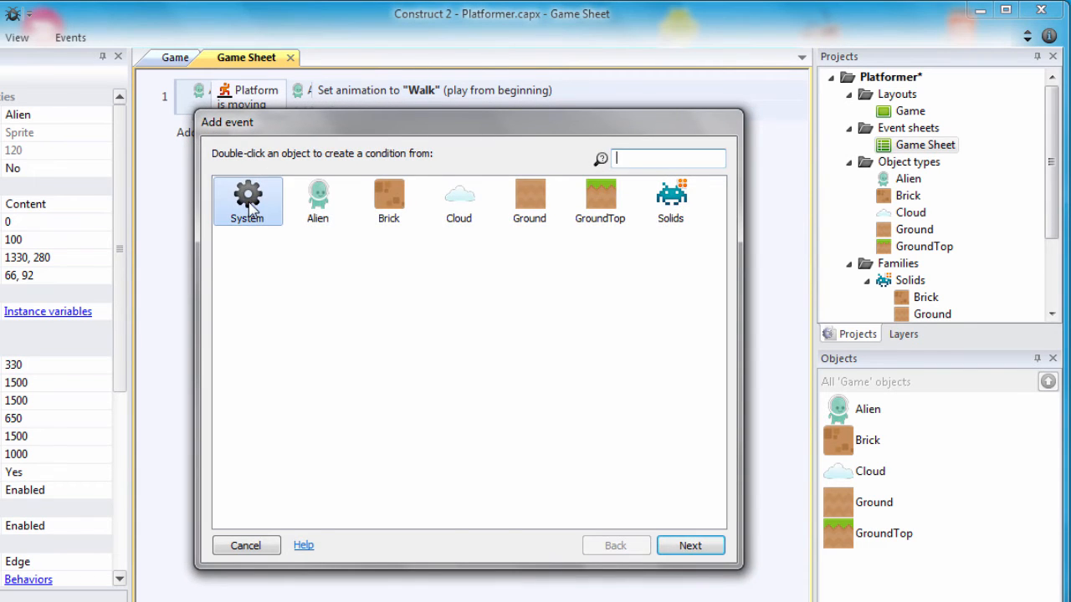
pyautogui.doubleClick(249, 200)
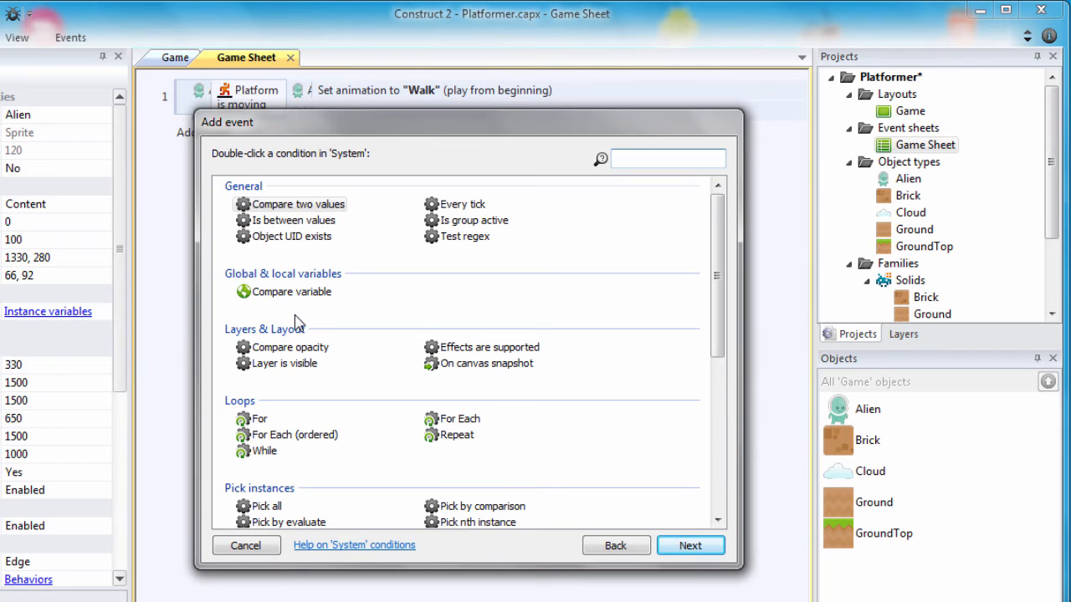
pyautogui.scroll(-8, 289, 314)
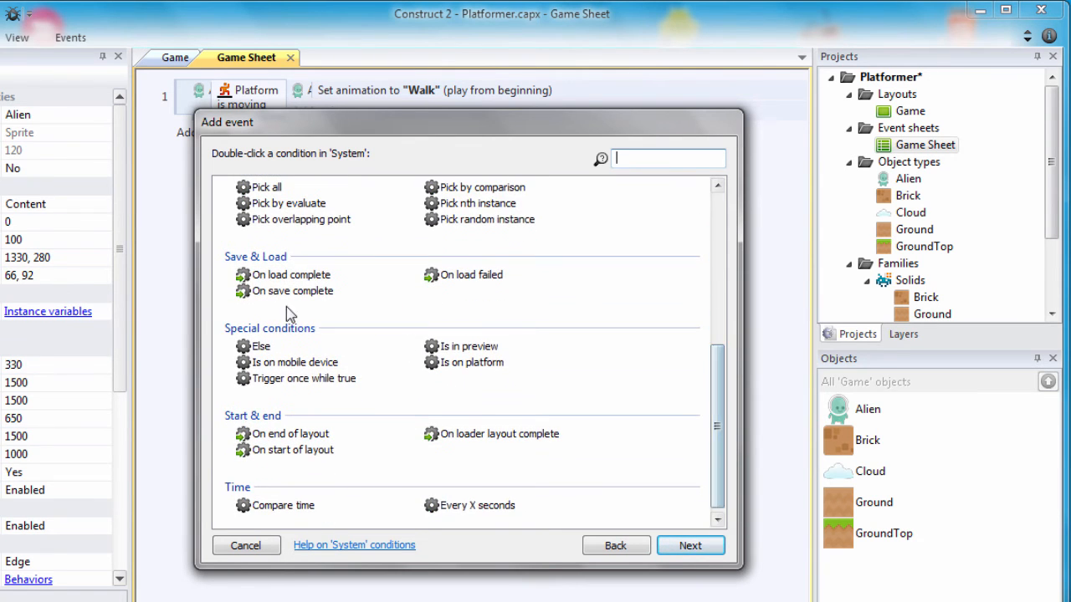
pyautogui.click(262, 347)
pyautogui.click(674, 545)
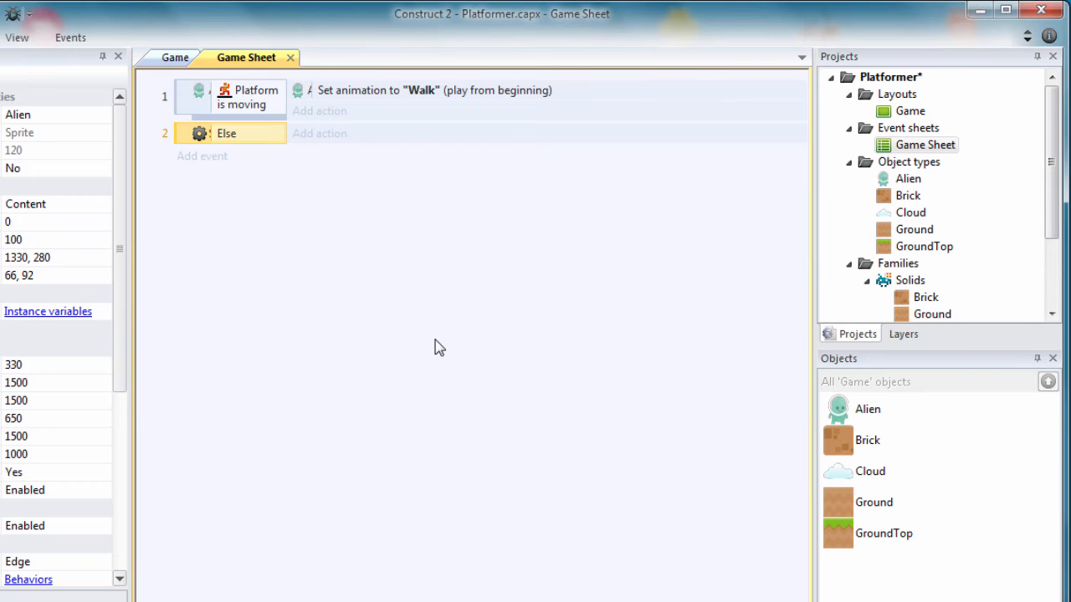
# Add an action to the Else event that sets the Alien's animation to "Default" from the beginning.
pyautogui.click(318, 134)
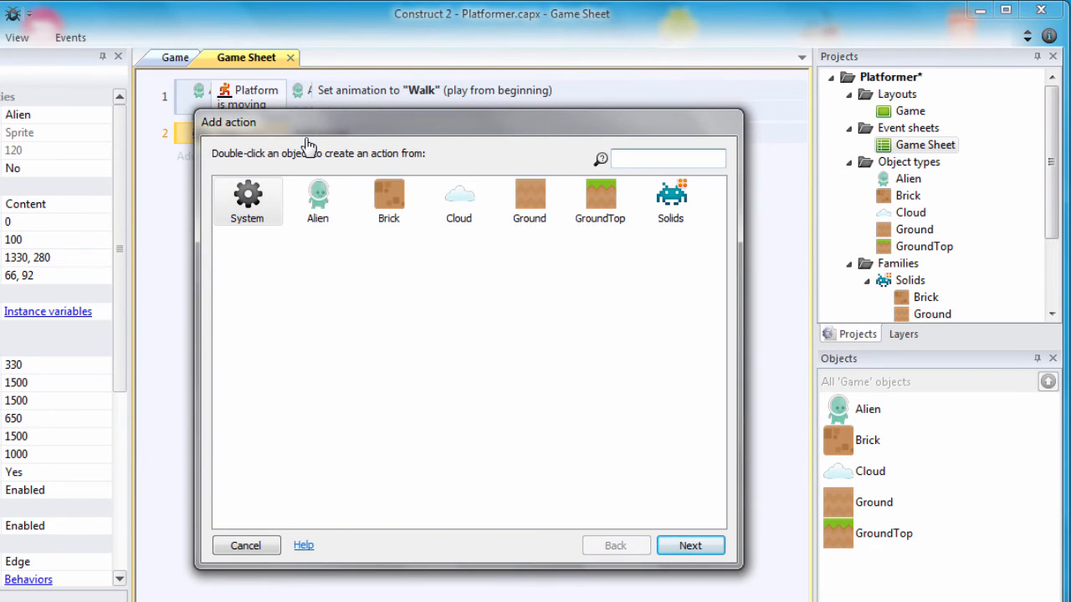
pyautogui.doubleClick(318, 201)
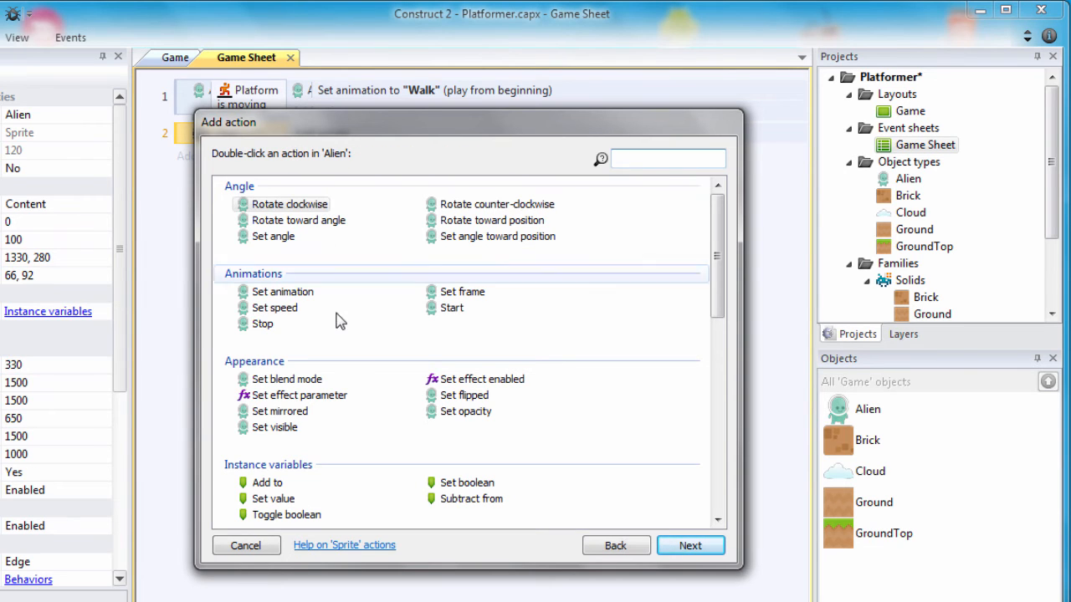
pyautogui.click(306, 293)
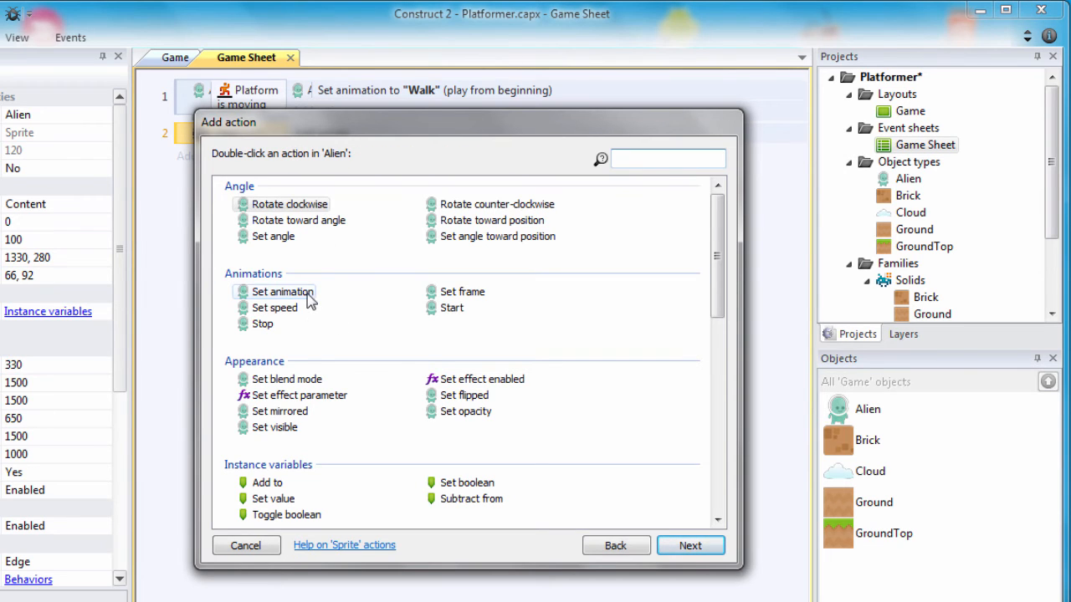
pyautogui.click(691, 545)
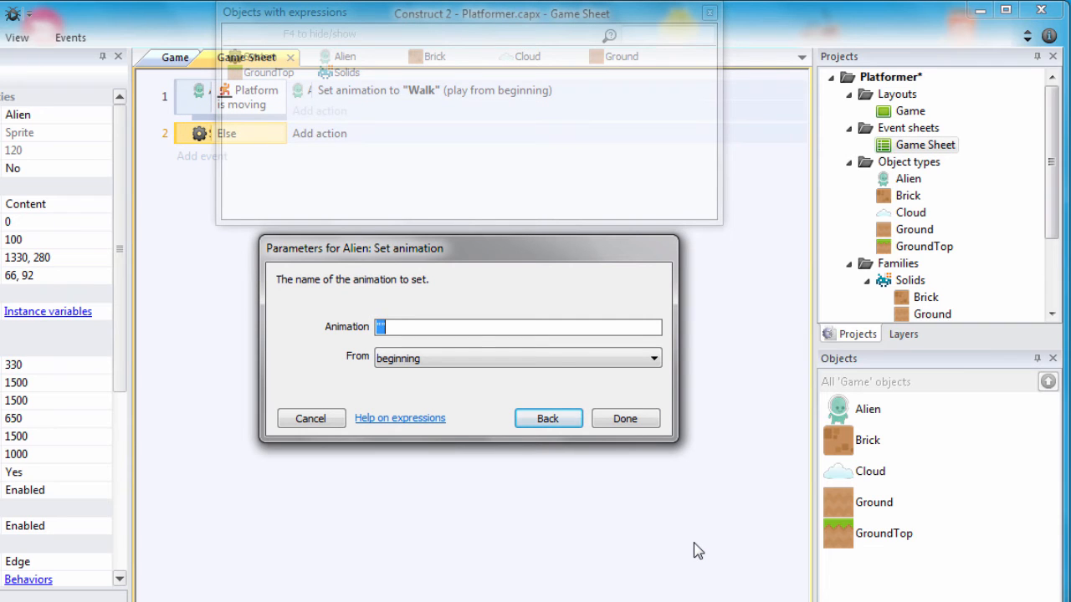
pyautogui.click(381, 327)
pyautogui.write('Default')
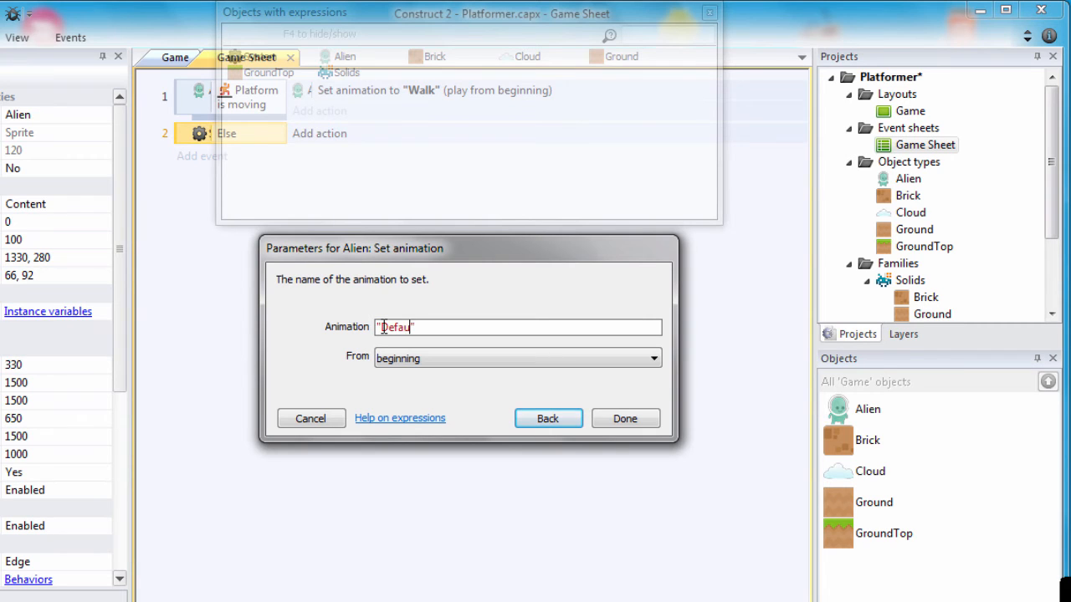
pyautogui.press('BackSpace')
pyautogui.write('lt')
pyautogui.click(620, 418)
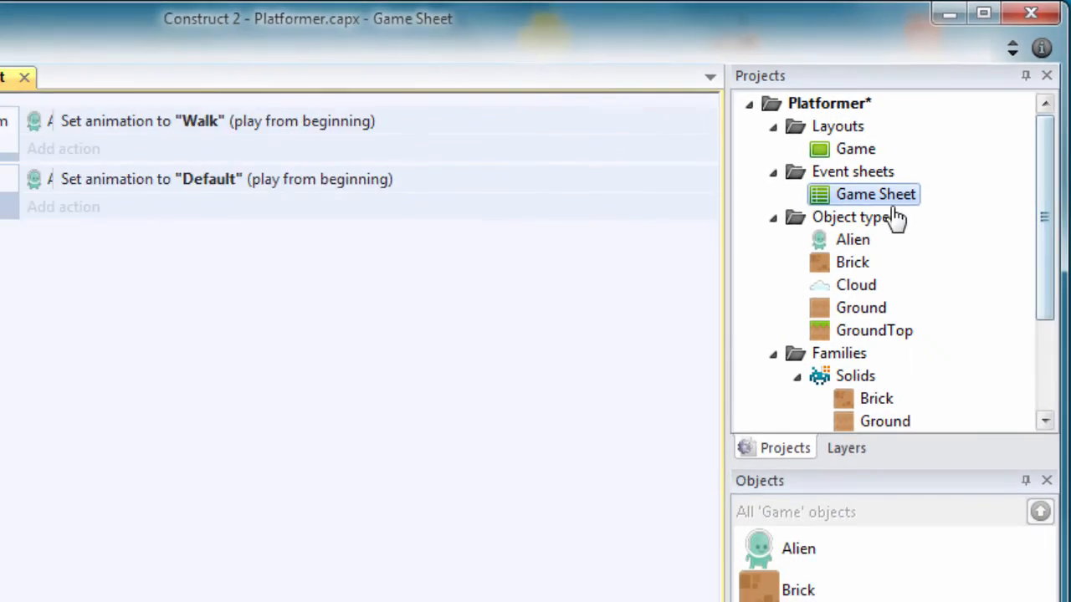
# Insert a Keyboard object into the project's object types.
pyautogui.rightClick(895, 217)
pyautogui.click(896, 226)
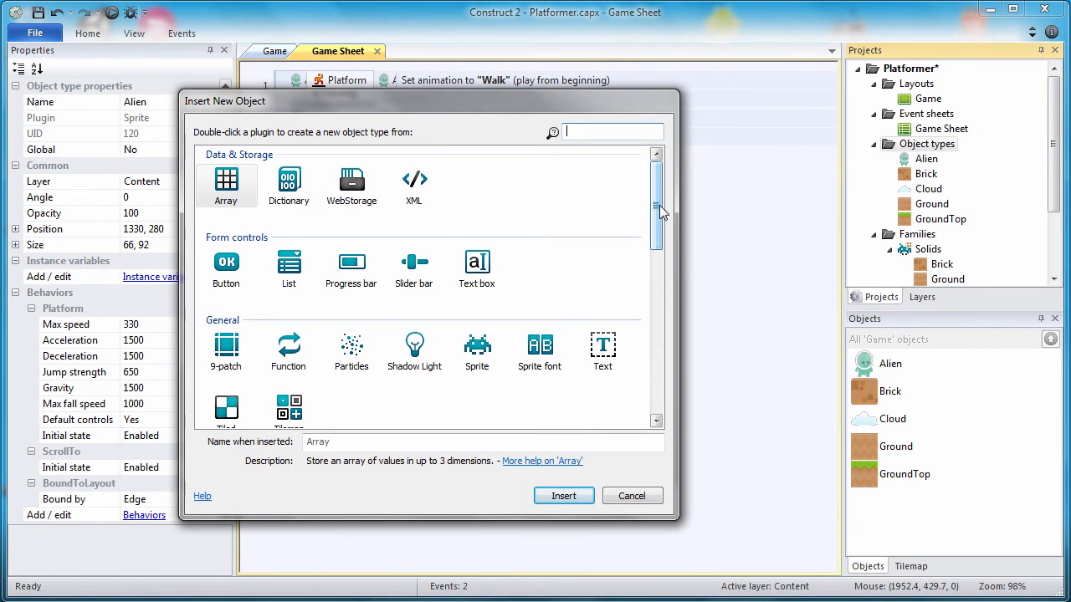
pyautogui.moveTo(660, 213); pyautogui.dragTo(657, 279)
pyautogui.click(289, 280)
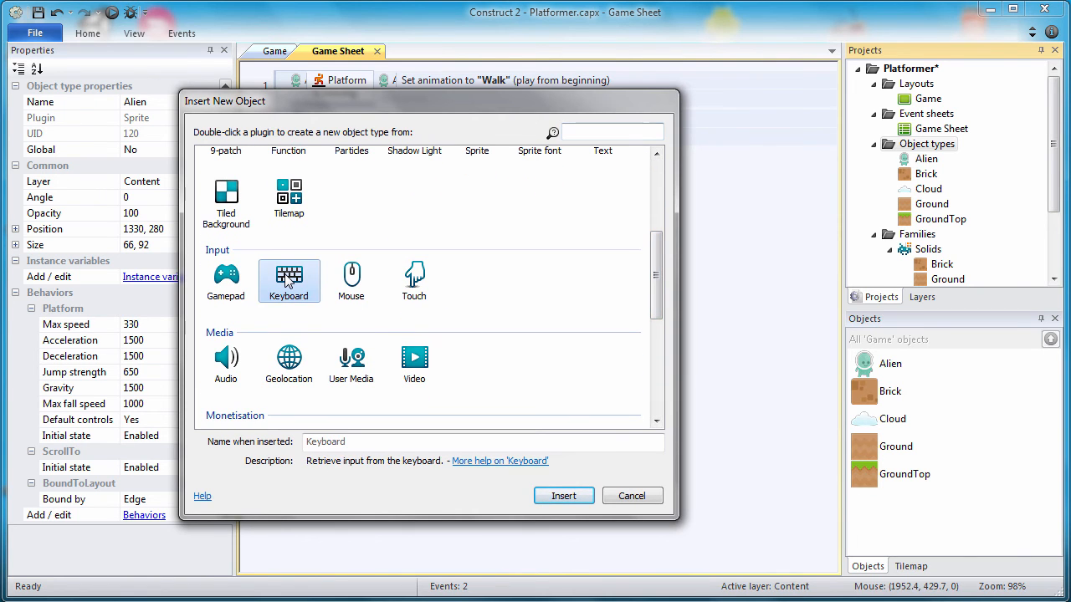
pyautogui.click(559, 496)
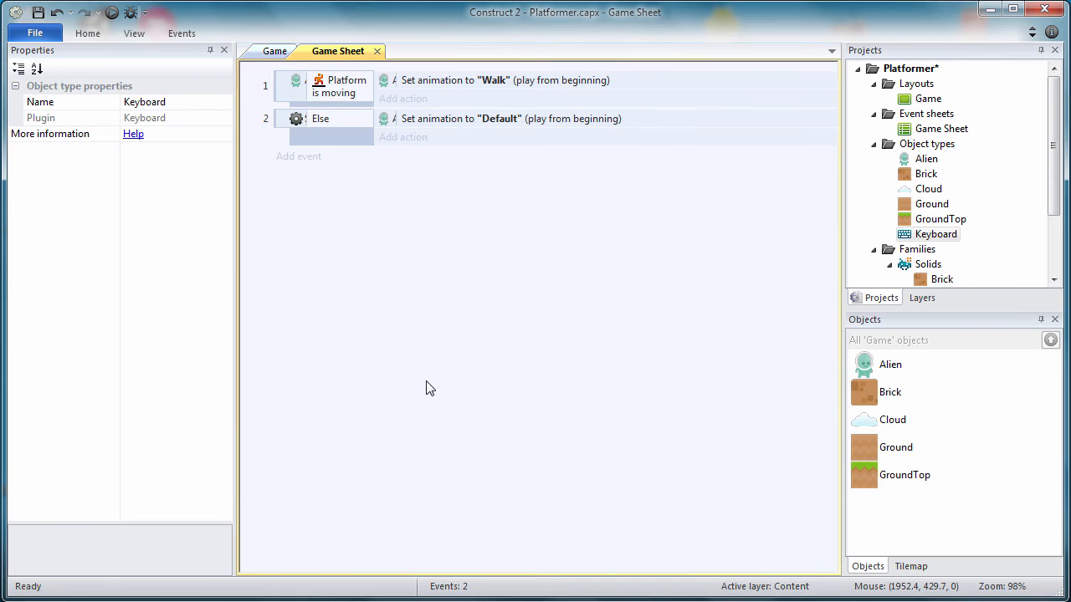
# Add an event to the Game Sheet with the Keyboard condition On key pressed for the Left arrow.
pyautogui.click(300, 157)
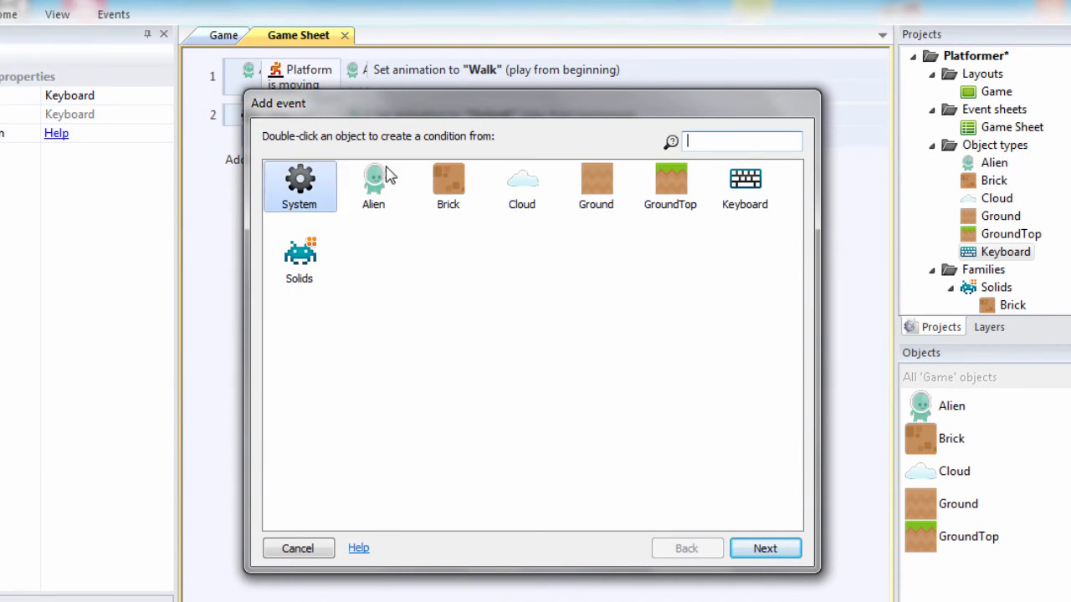
pyautogui.doubleClick(740, 181)
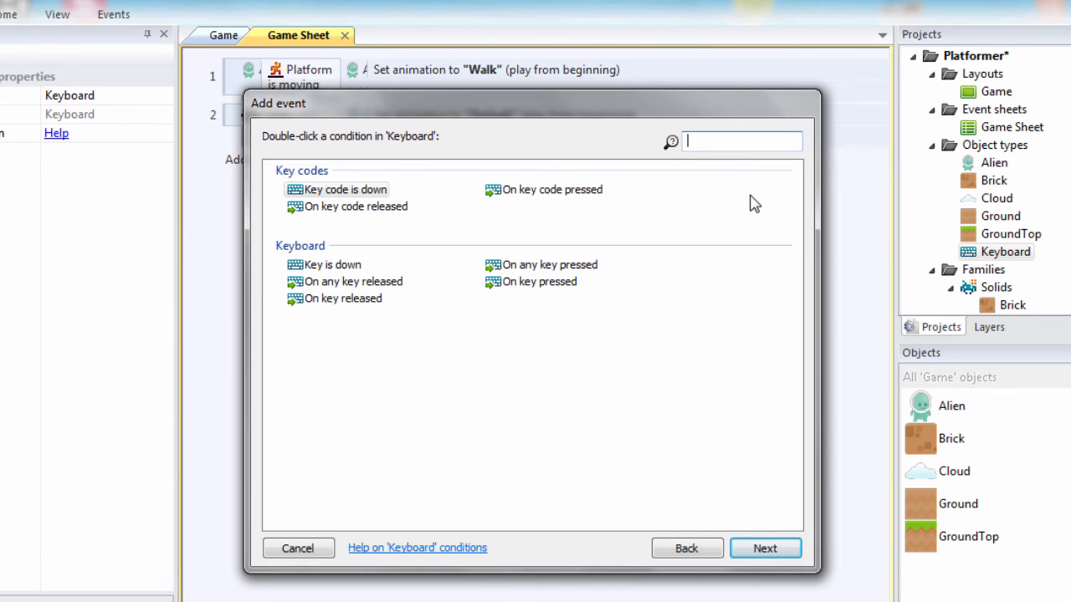
pyautogui.doubleClick(536, 282)
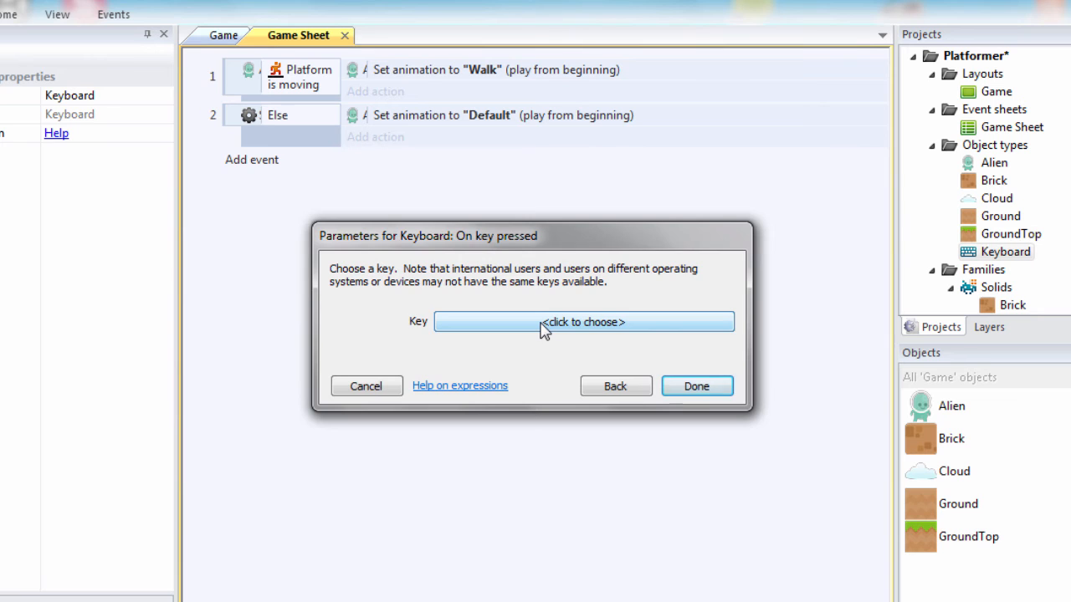
pyautogui.click(544, 323)
pyautogui.press('Left')
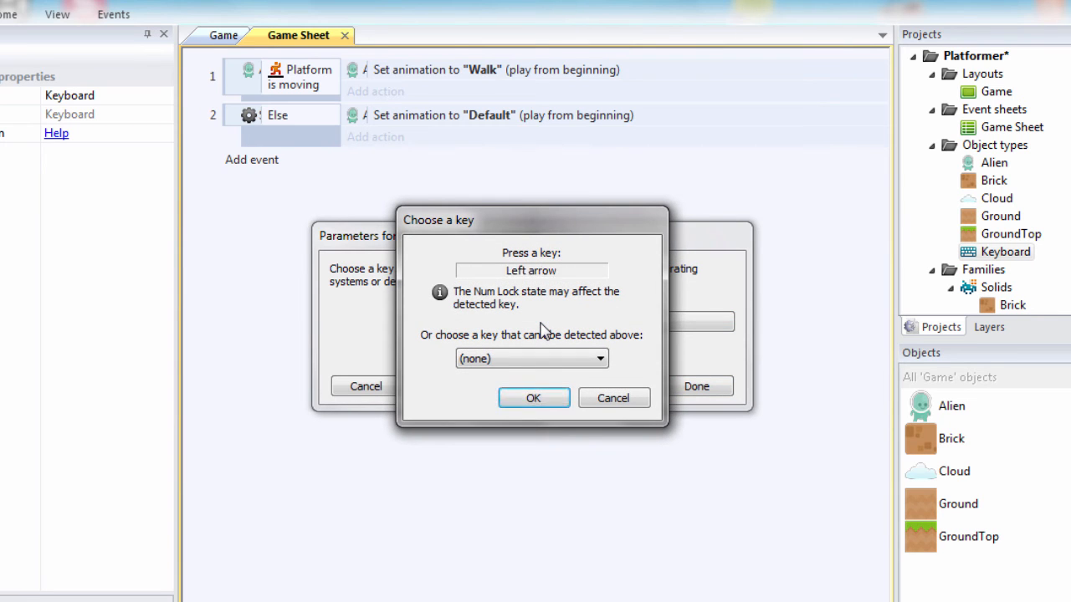
pyautogui.click(536, 399)
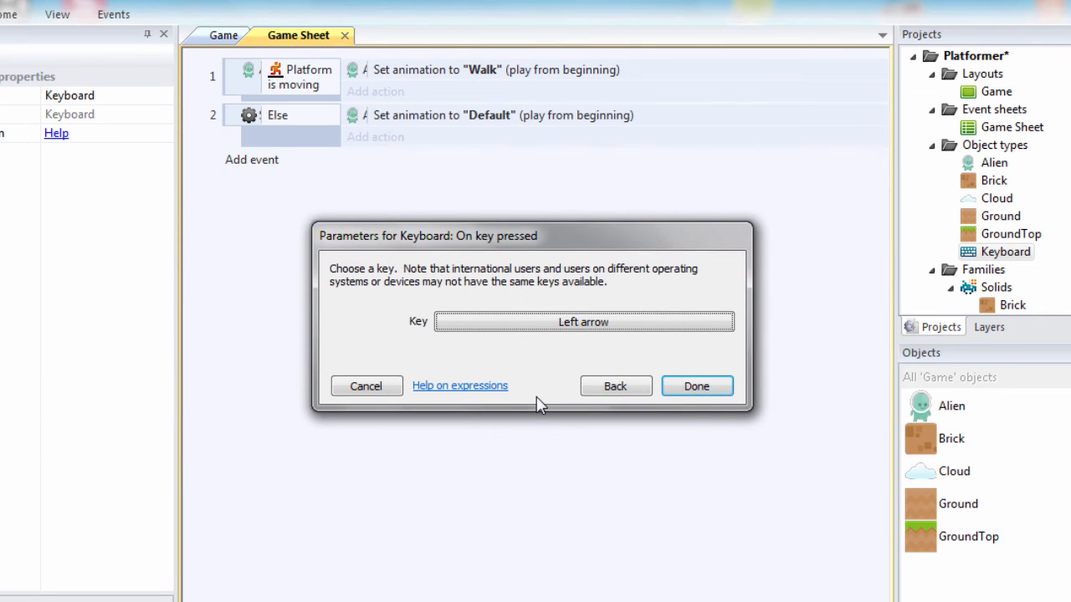
pyautogui.click(701, 388)
# Add a Set mirrored action for the Alien to the Left arrow event, with its state set to Mirrored.
pyautogui.click(348, 166)
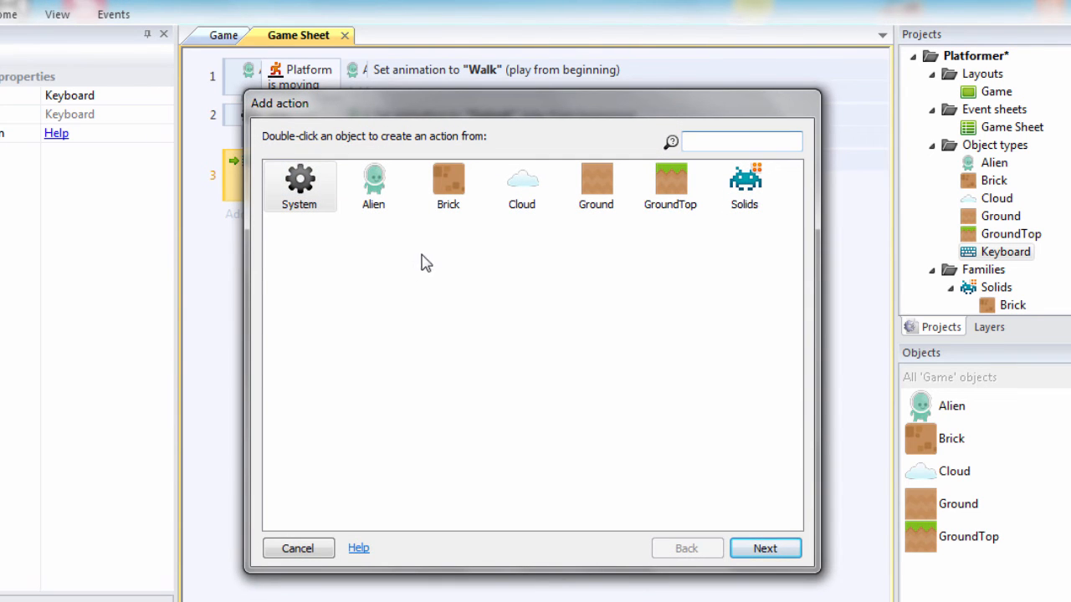
pyautogui.doubleClick(374, 190)
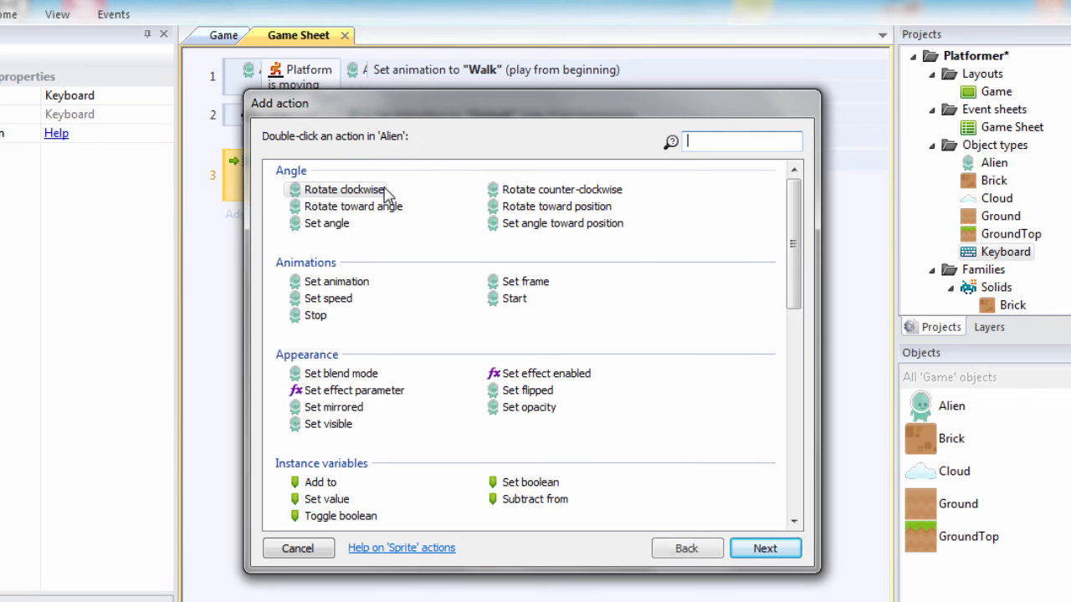
pyautogui.doubleClick(334, 407)
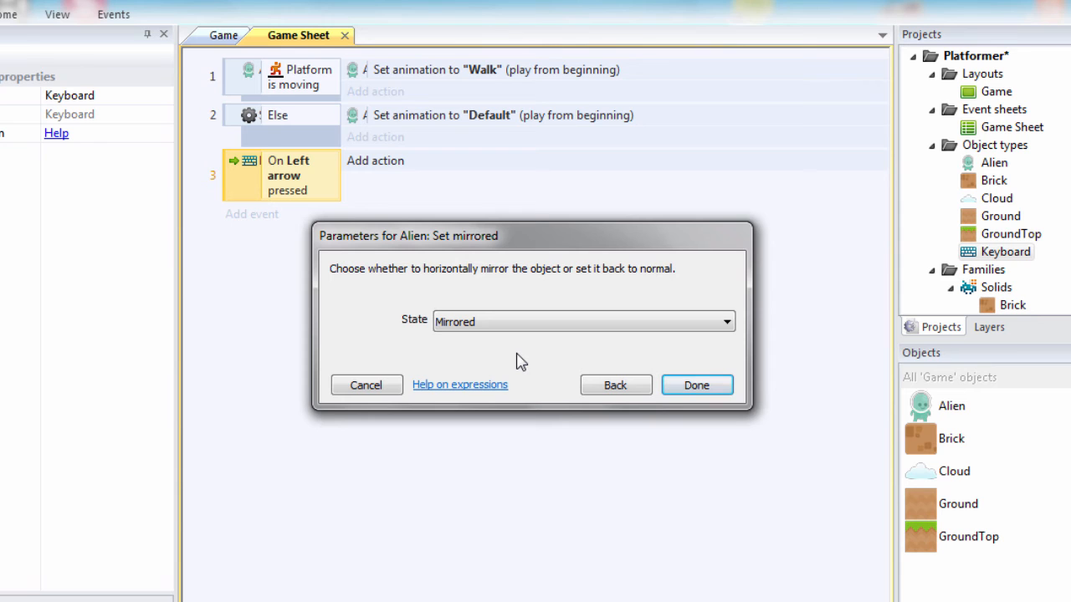
pyautogui.click(681, 384)
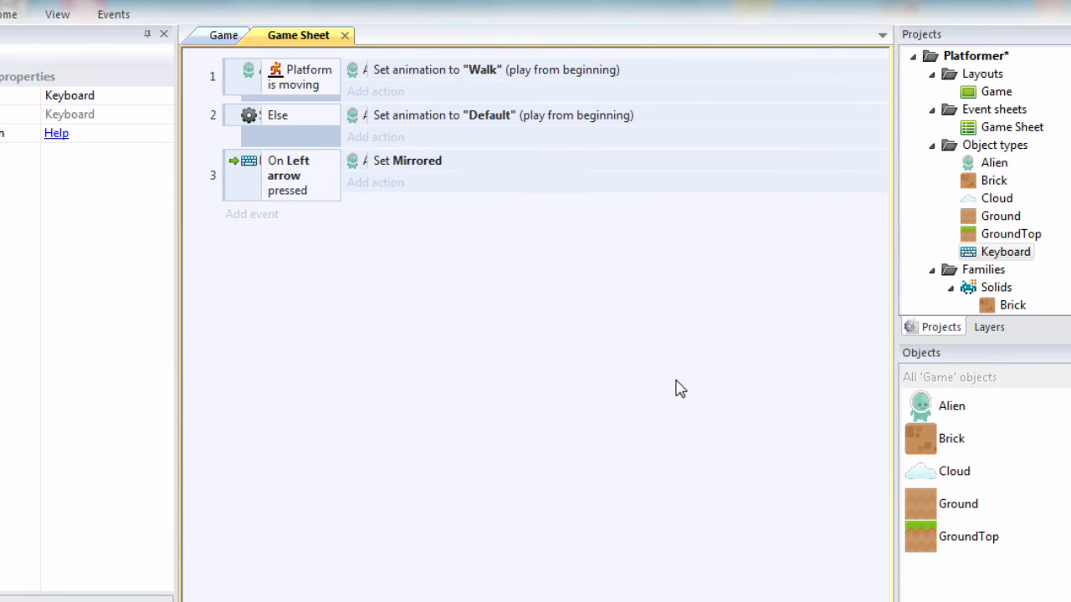
# Add an event to the Game Sheet with the Keyboard condition On key pressed for the Right arrow.
pyautogui.click(271, 215)
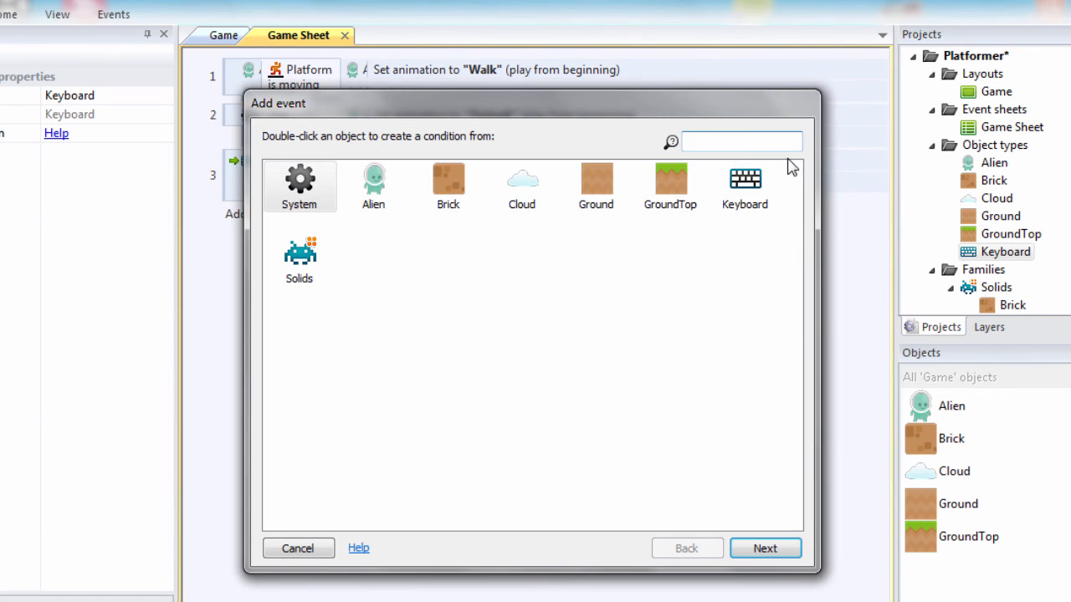
pyautogui.doubleClick(765, 190)
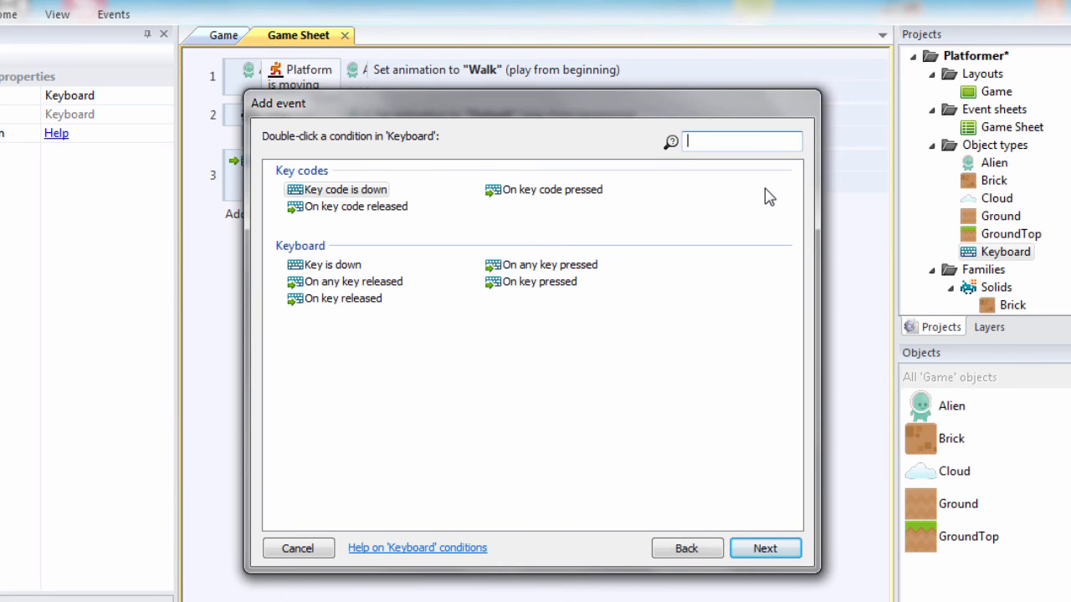
pyautogui.doubleClick(501, 282)
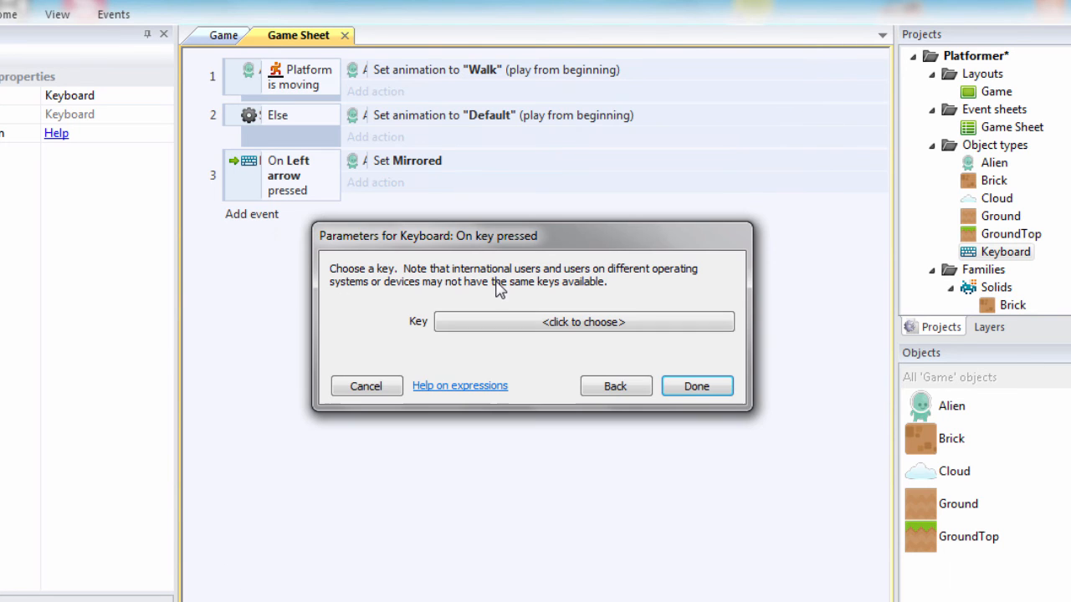
pyautogui.click(507, 322)
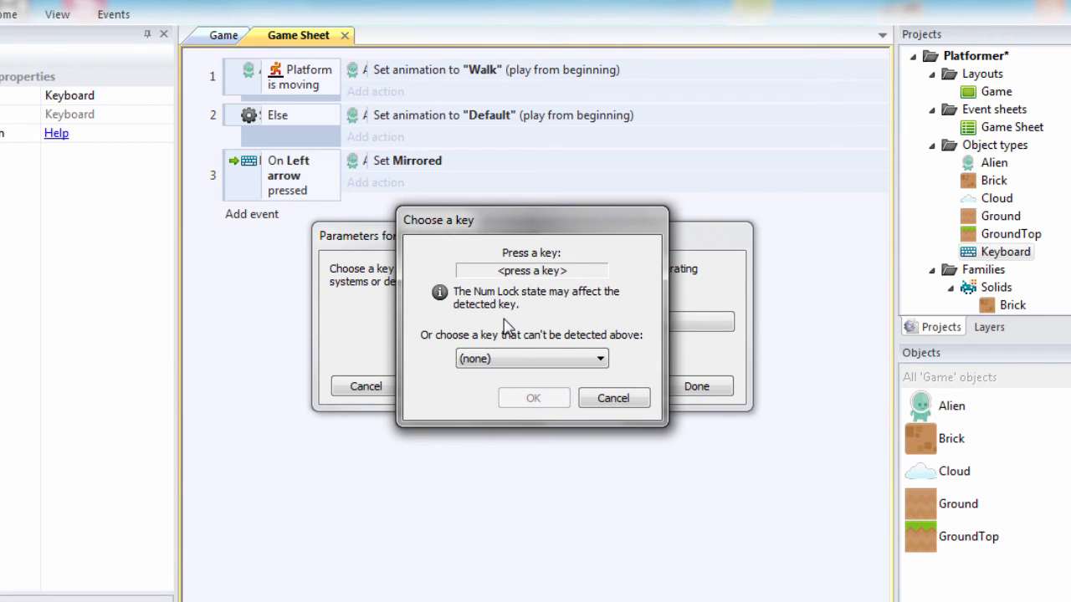
pyautogui.press('Right')
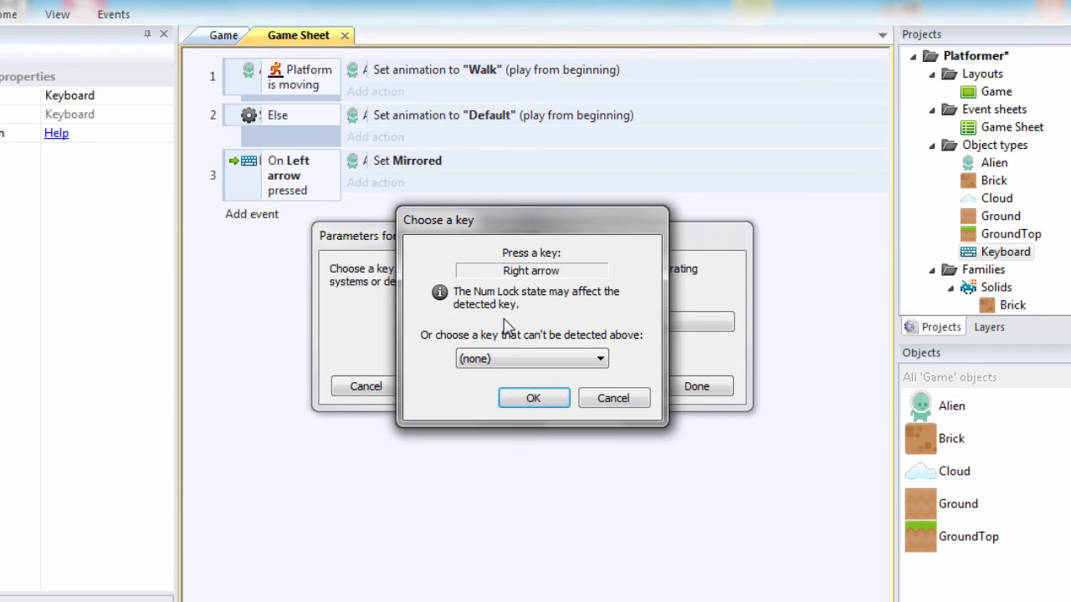
pyautogui.click(520, 405)
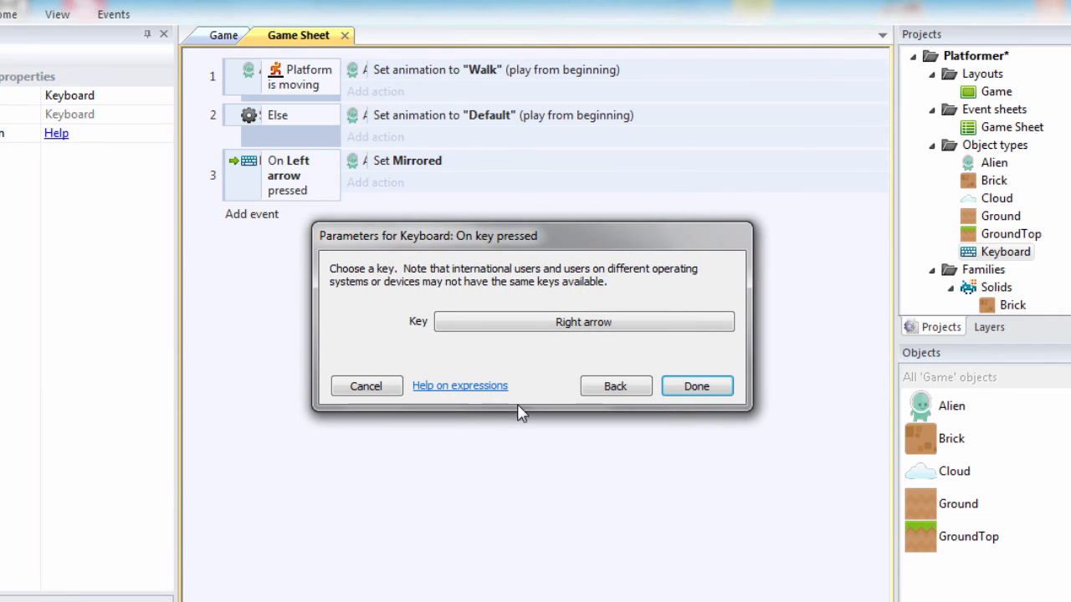
pyautogui.click(691, 385)
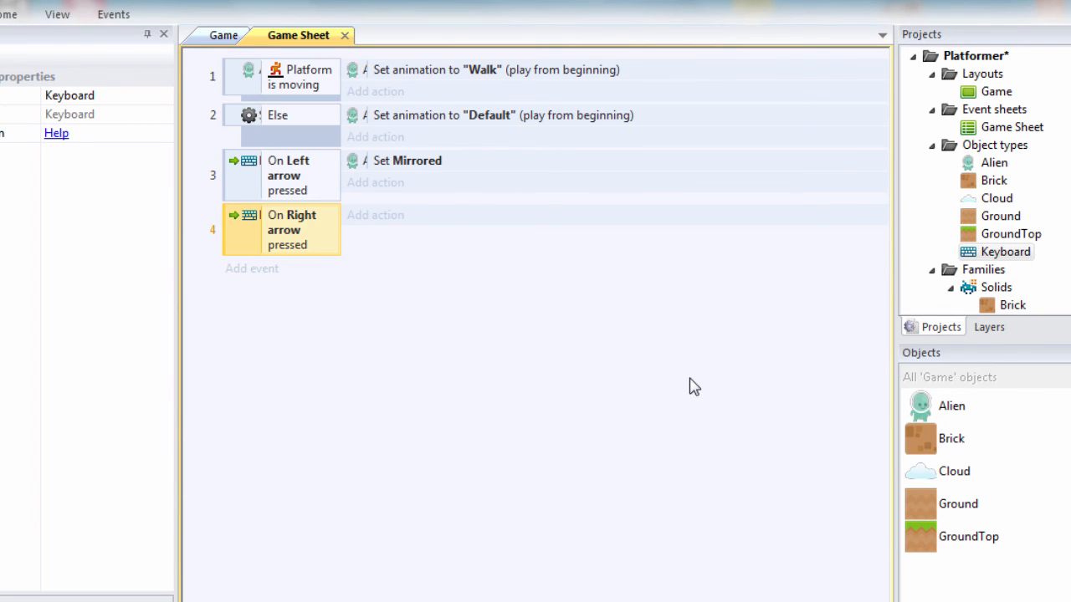
# Add a Set mirrored action for the Alien to the Right arrow event, with its state set to Not mirrored.
pyautogui.click(407, 217)
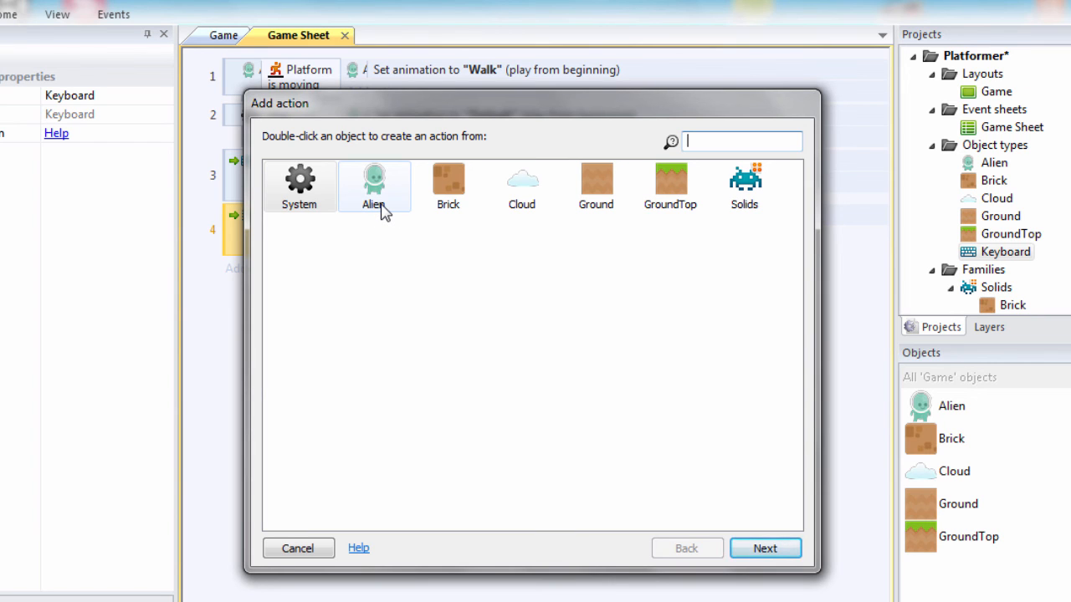
pyautogui.doubleClick(378, 210)
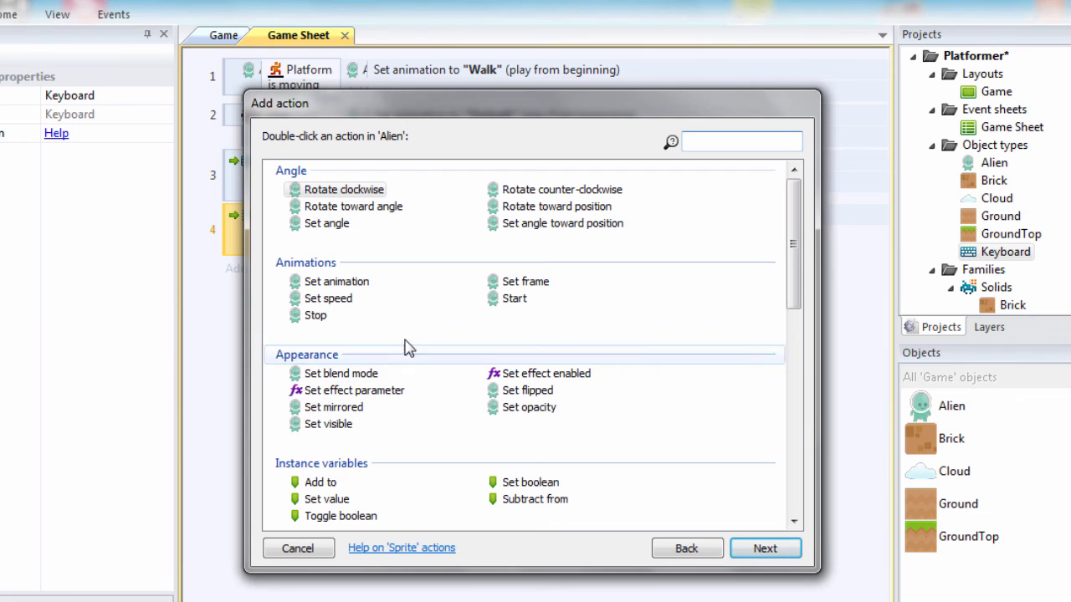
pyautogui.doubleClick(335, 407)
pyautogui.click(521, 317)
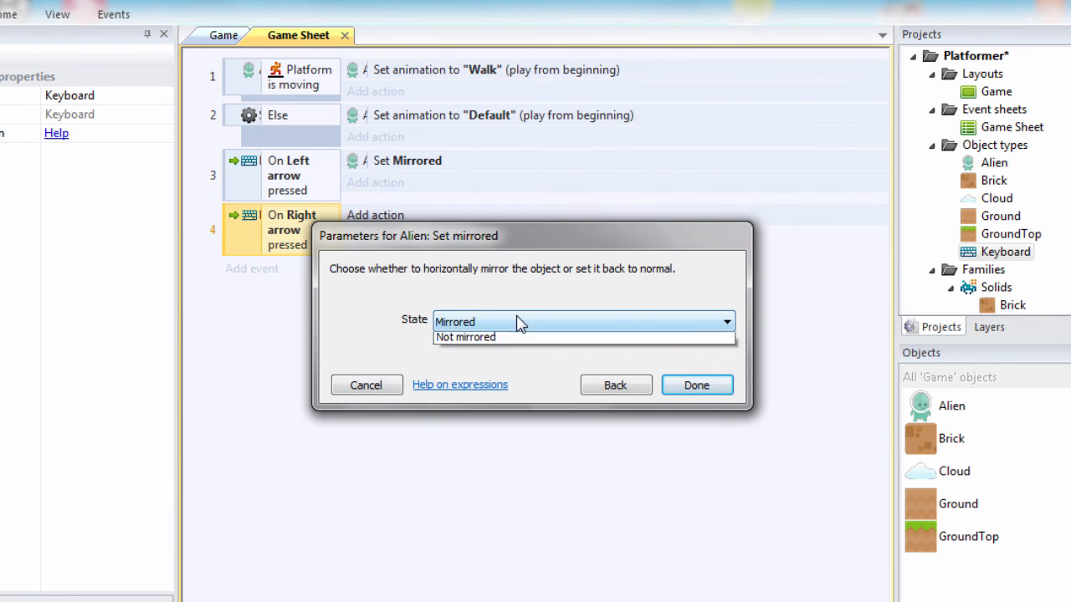
pyautogui.click(502, 357)
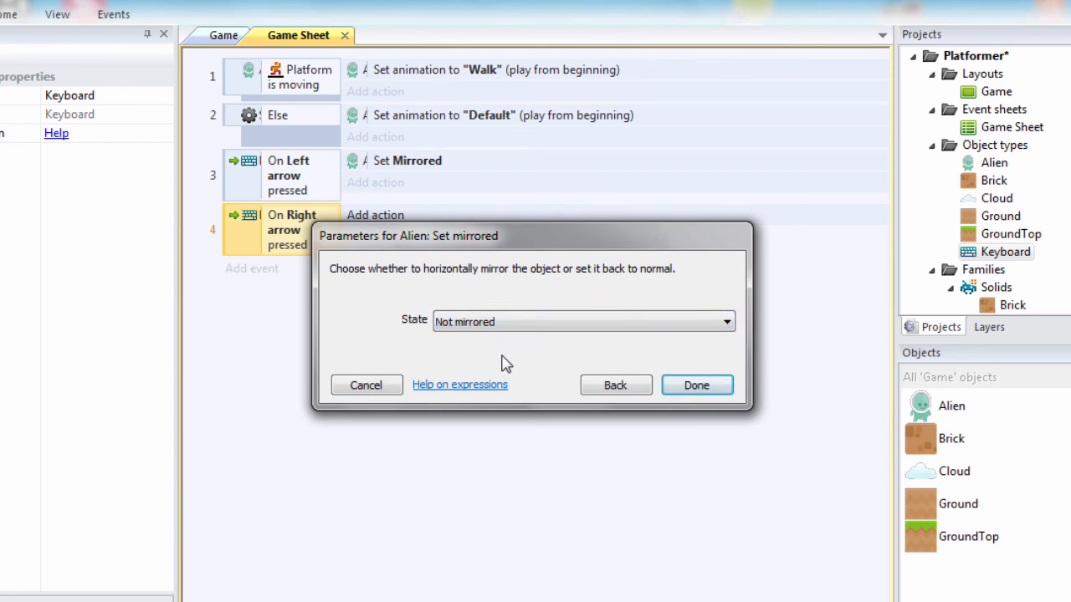
pyautogui.click(669, 388)
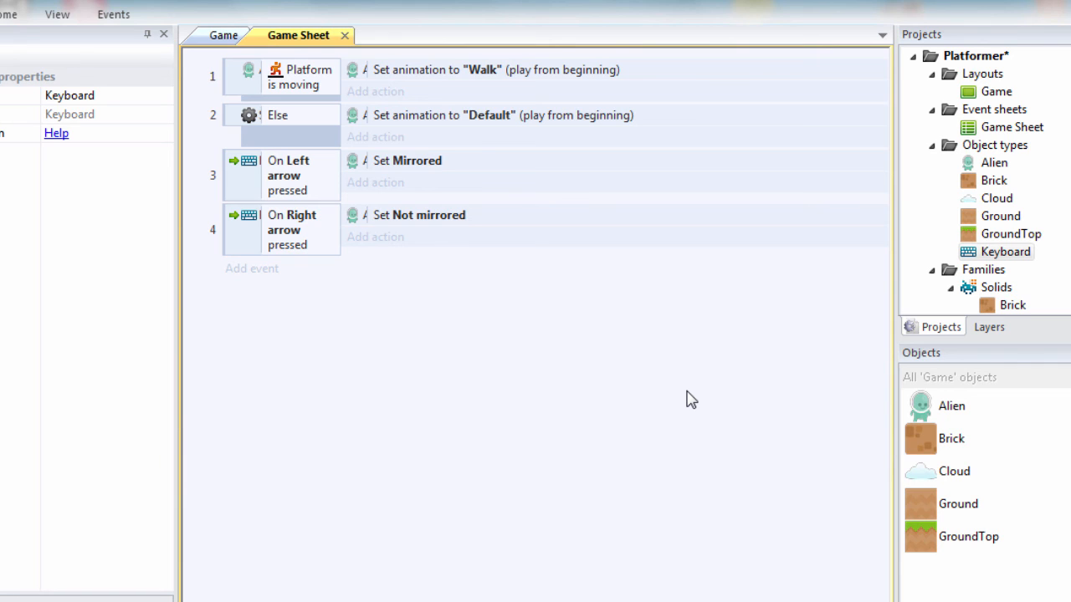
# Return to the Game layout, save the Platformer project and run a preview of the layout.
pyautogui.click(224, 36)
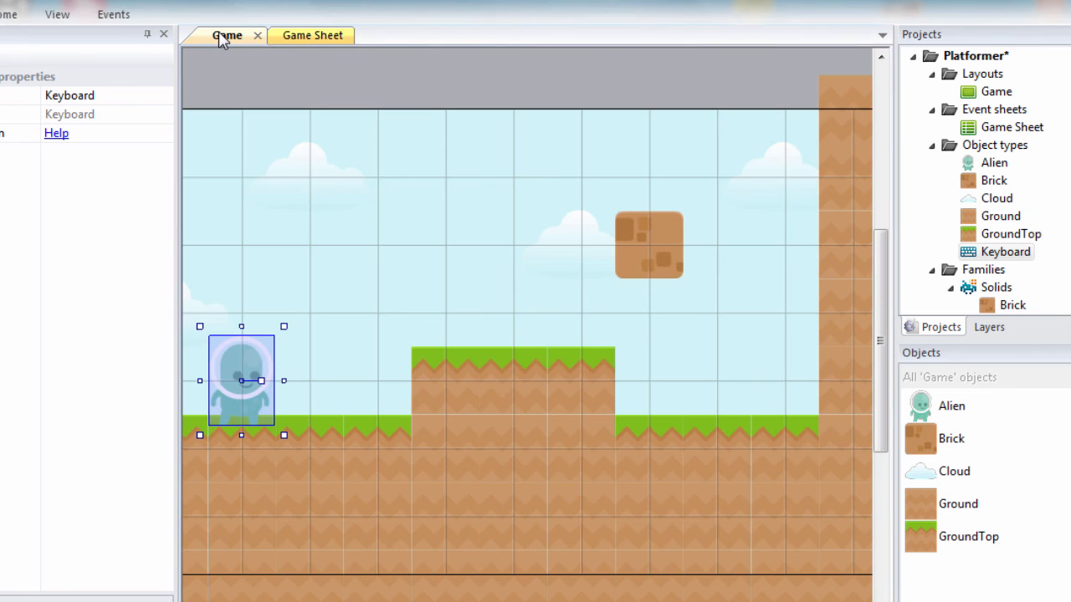
pyautogui.click(994, 93)
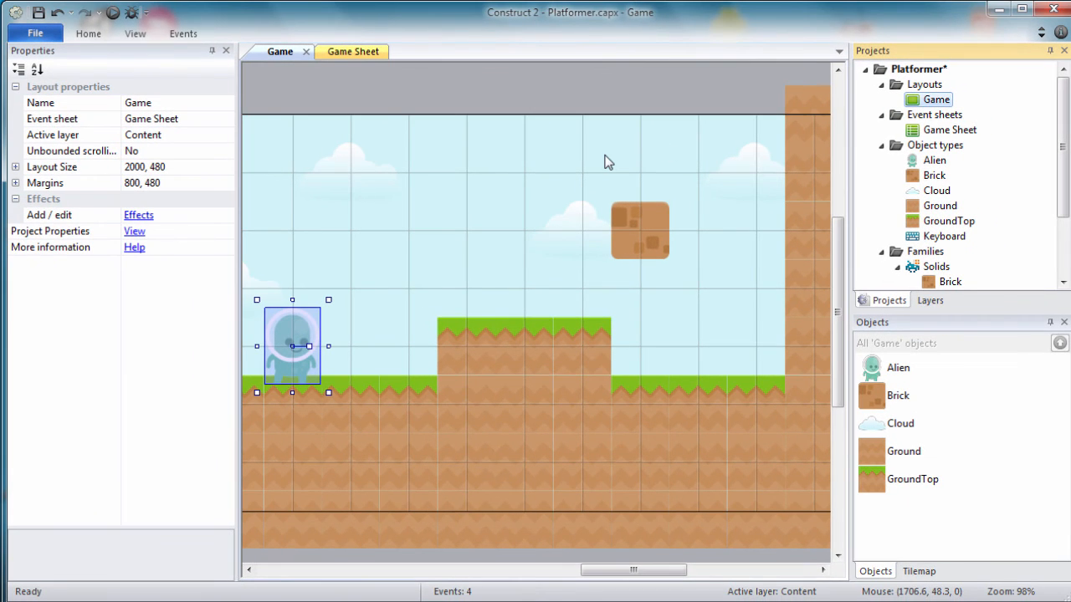
pyautogui.click(39, 15)
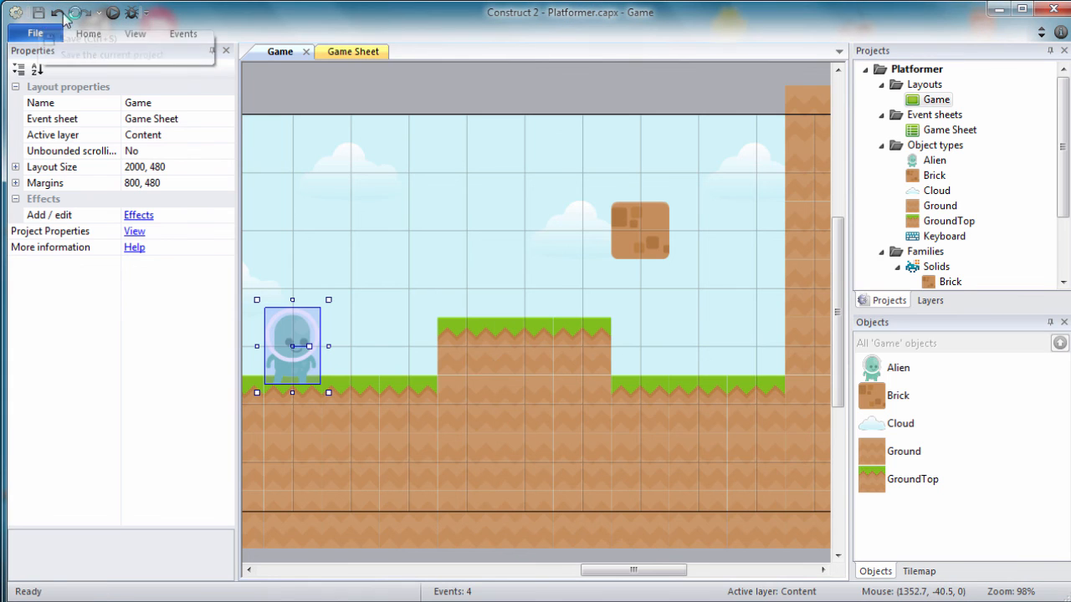
pyautogui.click(112, 14)
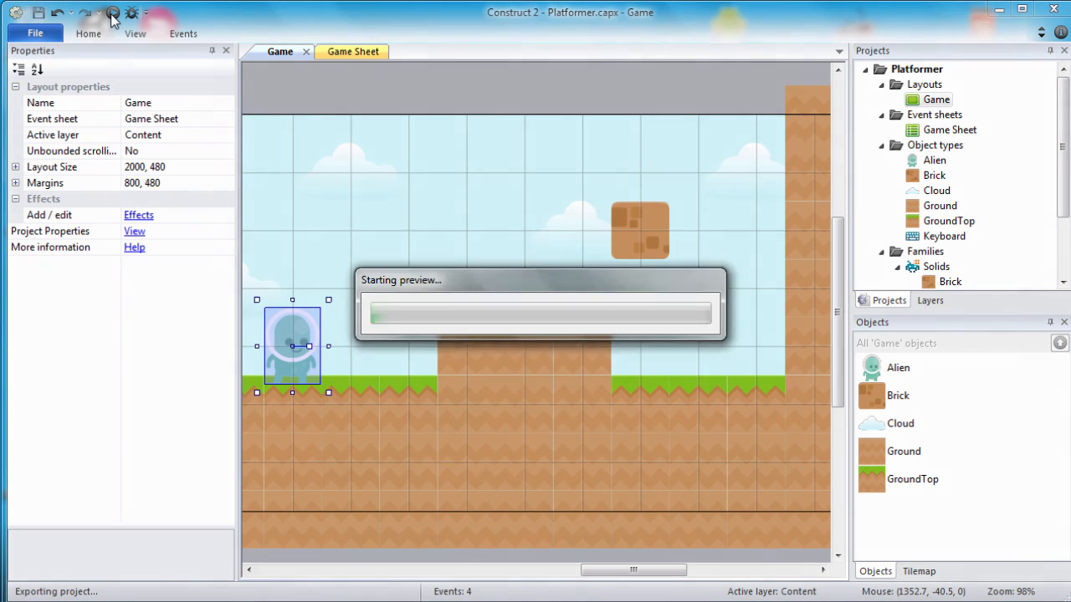